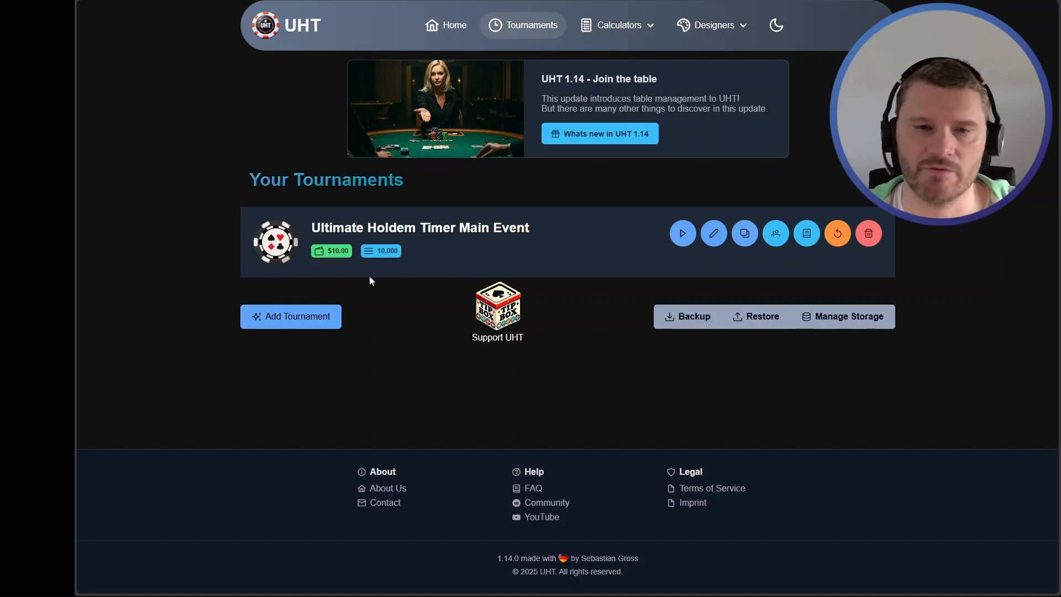
pyautogui.moveTo(320, 226); pyautogui.dragTo(536, 227)
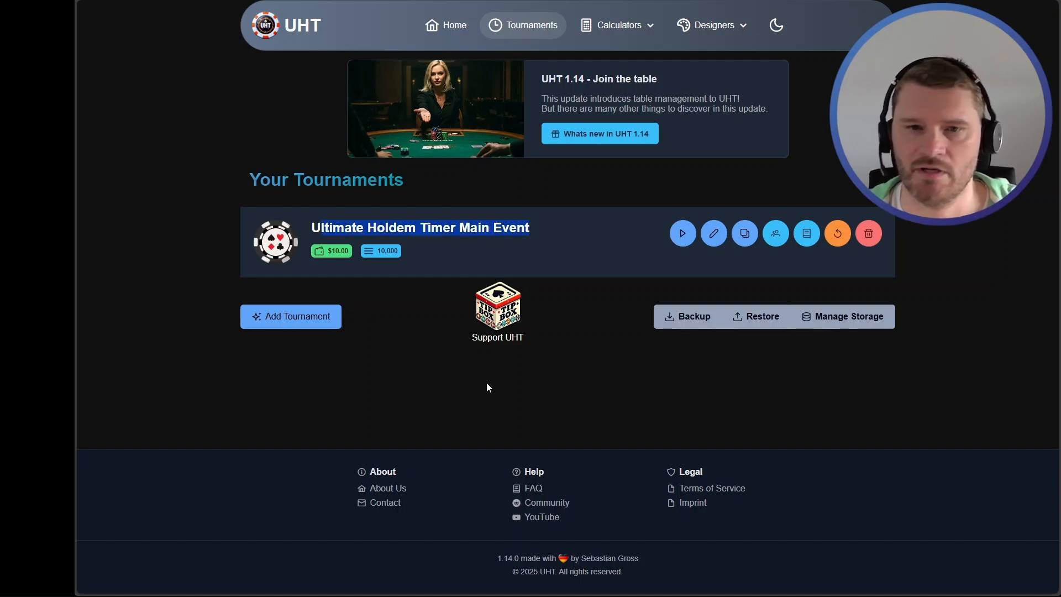
pyautogui.click(448, 403)
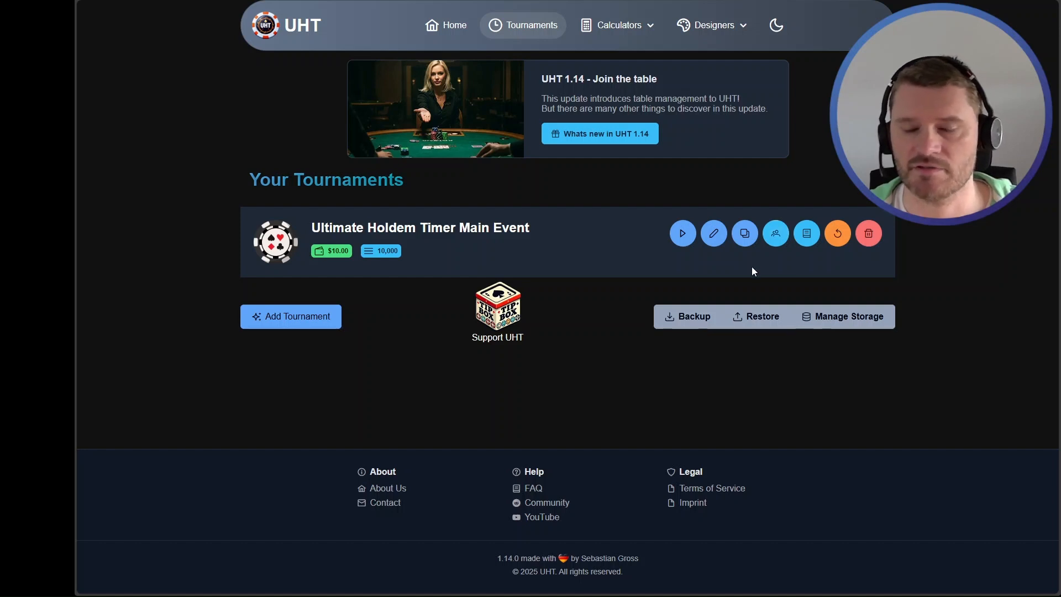
pyautogui.moveTo(312, 229); pyautogui.dragTo(532, 230)
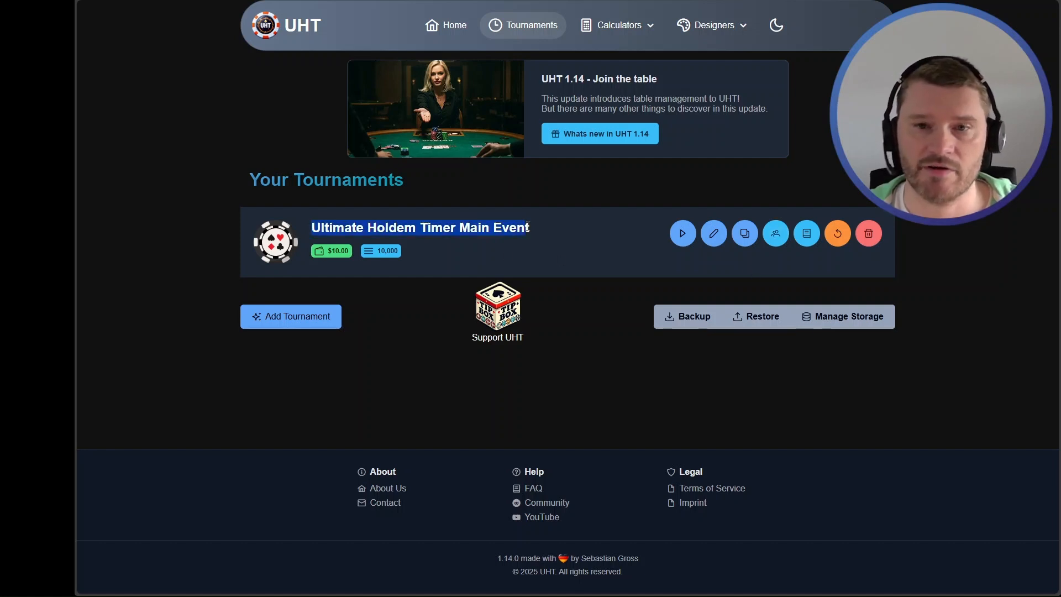
pyautogui.click(565, 231)
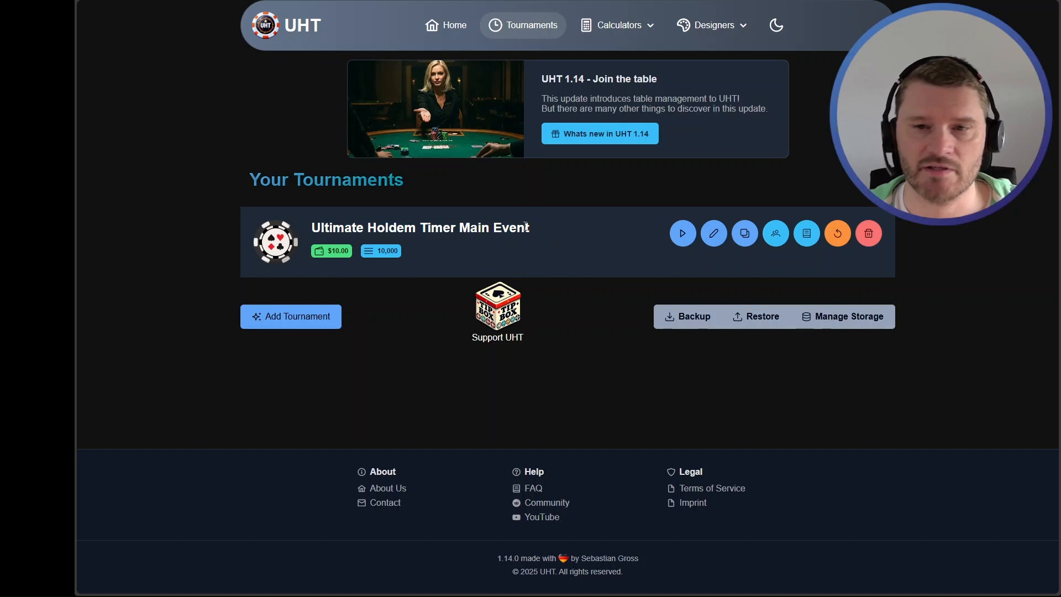
# Step: Open player preregistration for the Ultimate Holdem Timer Main Event and add four players
pyautogui.click(776, 235)
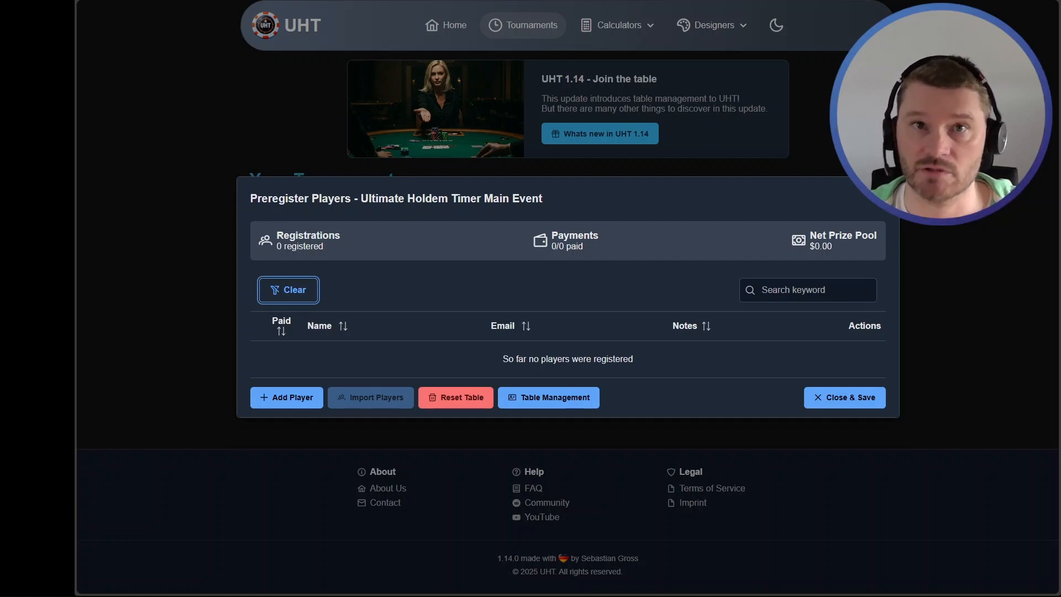
pyautogui.click(453, 277)
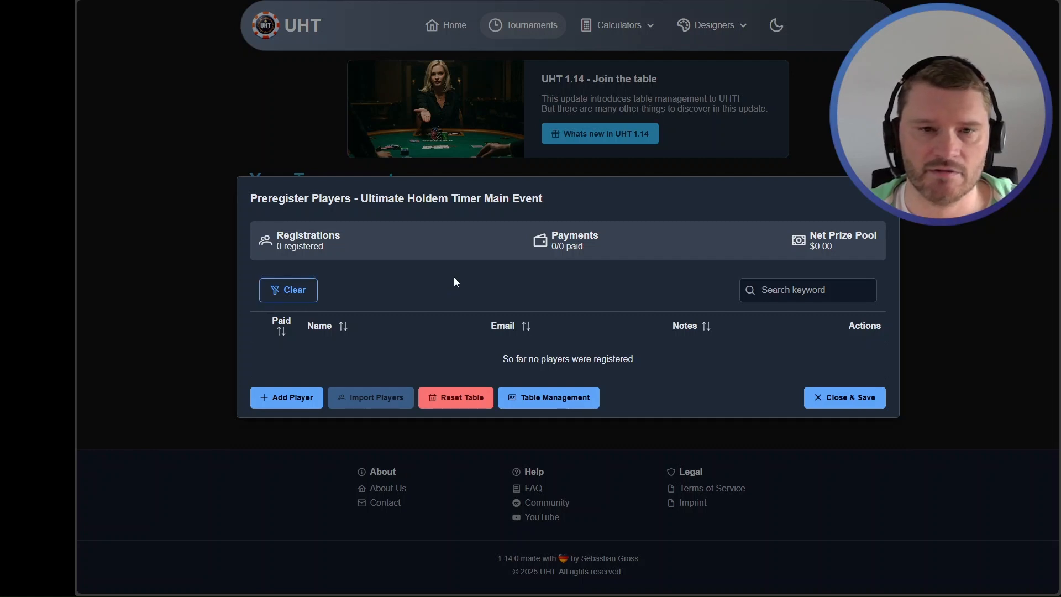
pyautogui.click(293, 399)
pyautogui.click(294, 404)
pyautogui.click(293, 419)
pyautogui.click(293, 435)
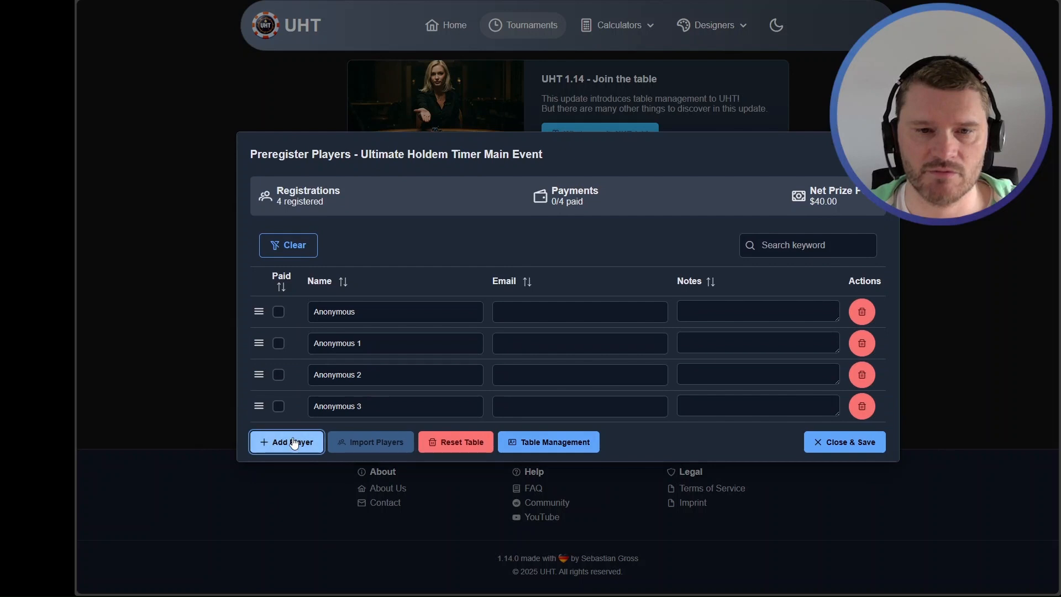
# Step: Mark the players Anonymous and Anonymous 1 as paid
pyautogui.click(371, 343)
pyautogui.click(382, 378)
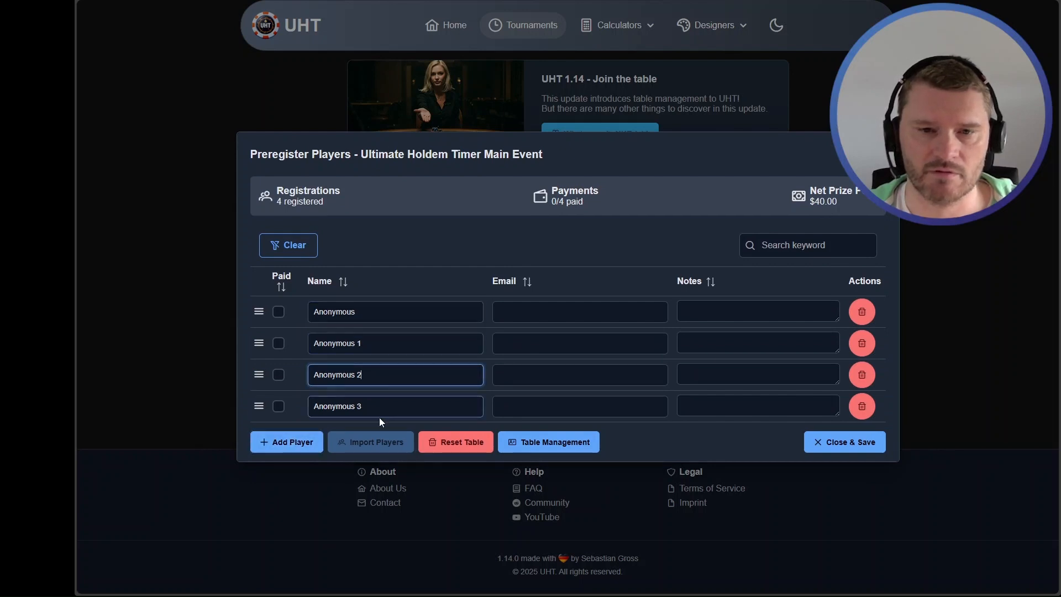
pyautogui.click(385, 312)
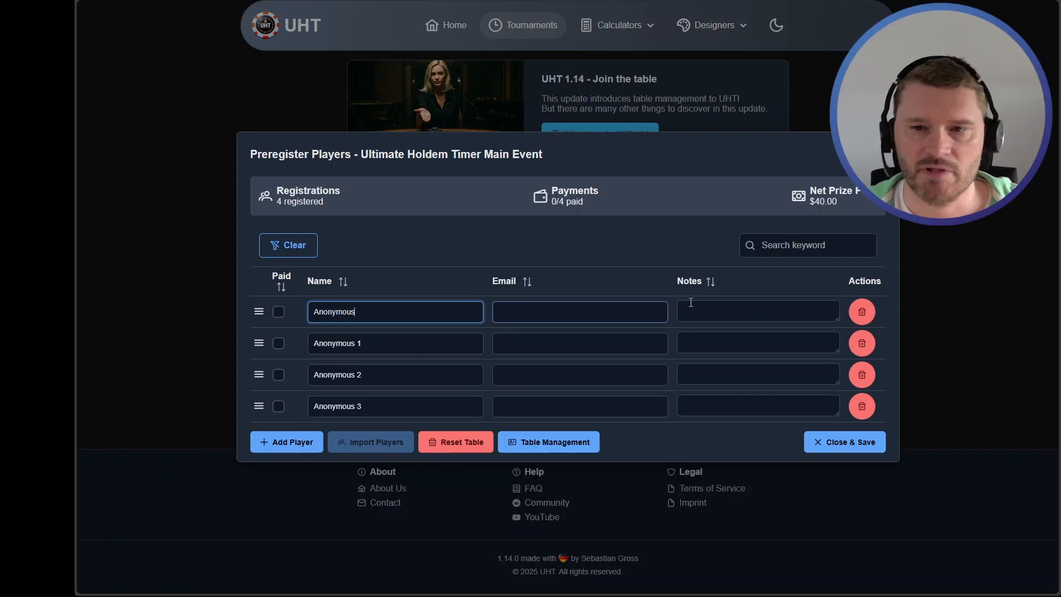
pyautogui.click(279, 313)
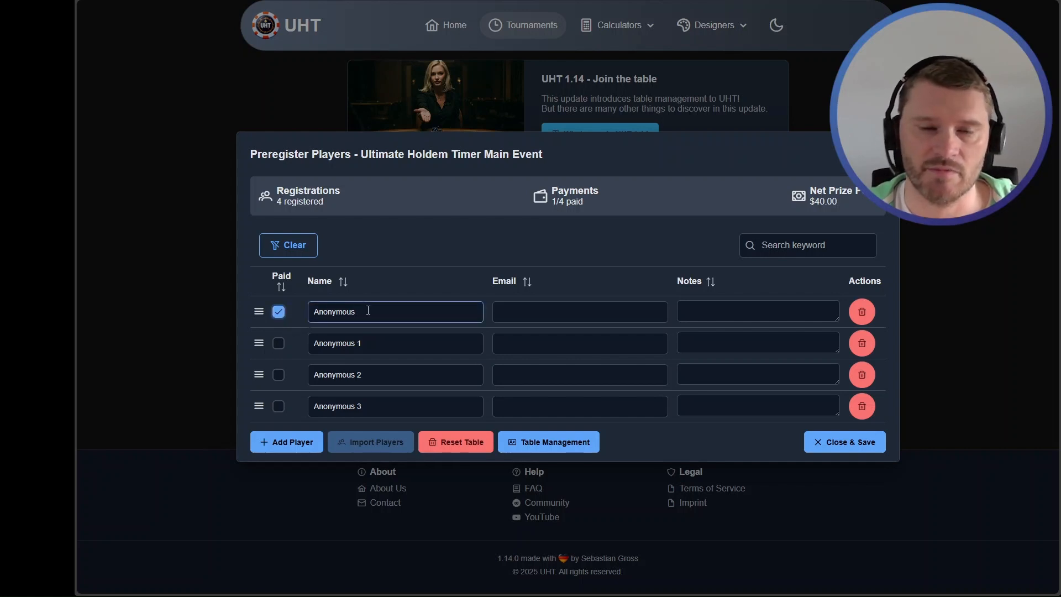
pyautogui.click(279, 345)
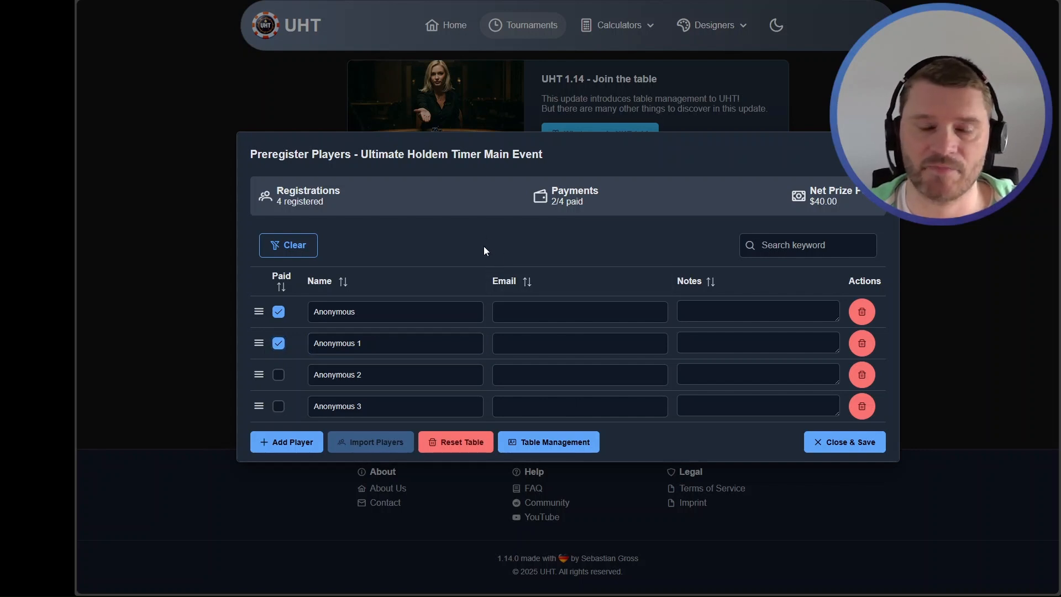
# Step: Enter an email address for the first player, Anonymous
pyautogui.click(524, 314)
pyautogui.write('e')
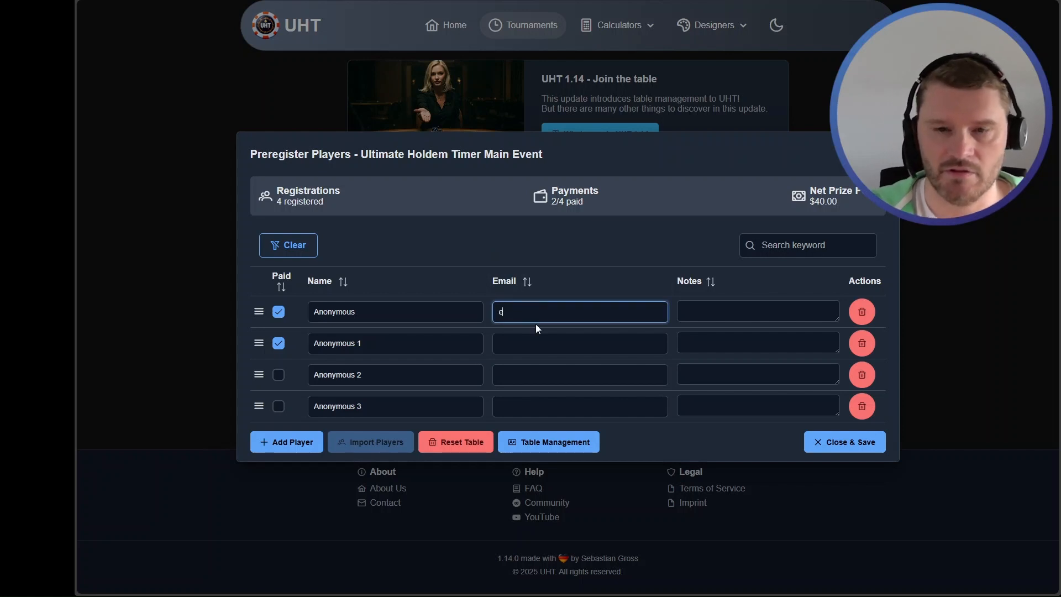
pyautogui.write('mail')
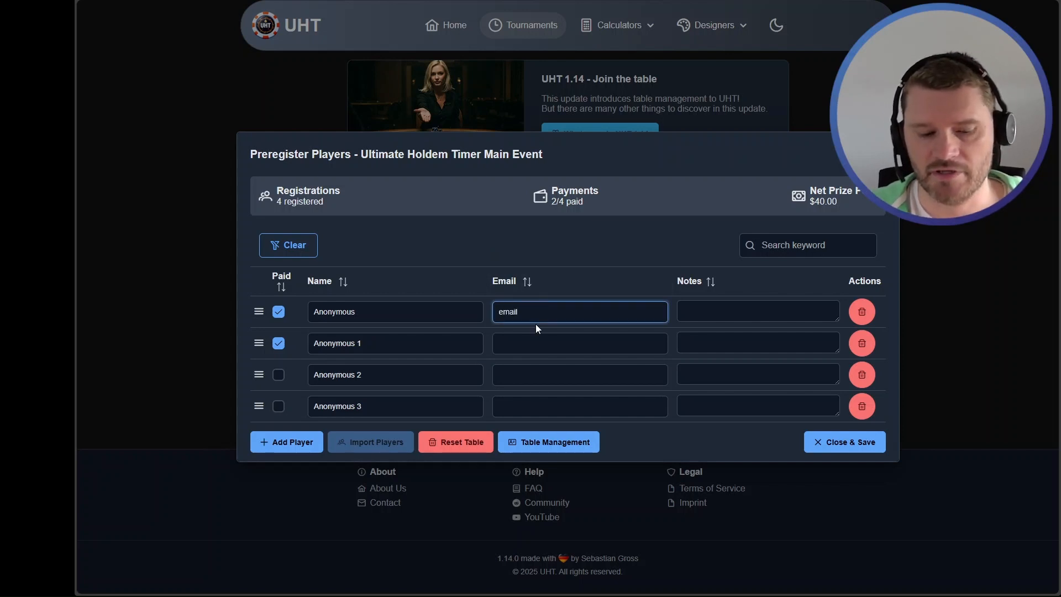
pyautogui.write('@service.com')
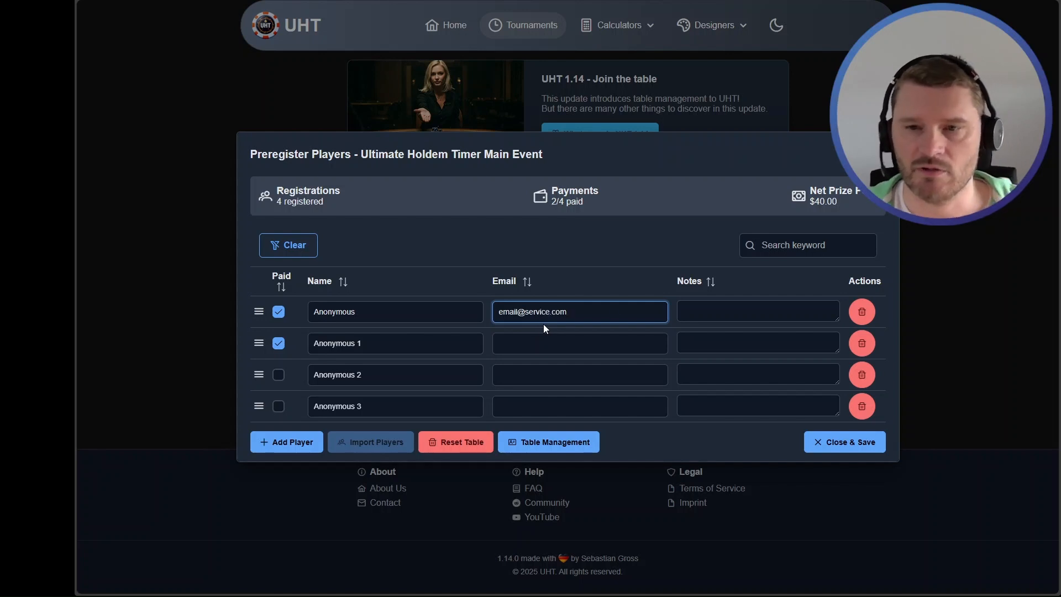
pyautogui.click(741, 314)
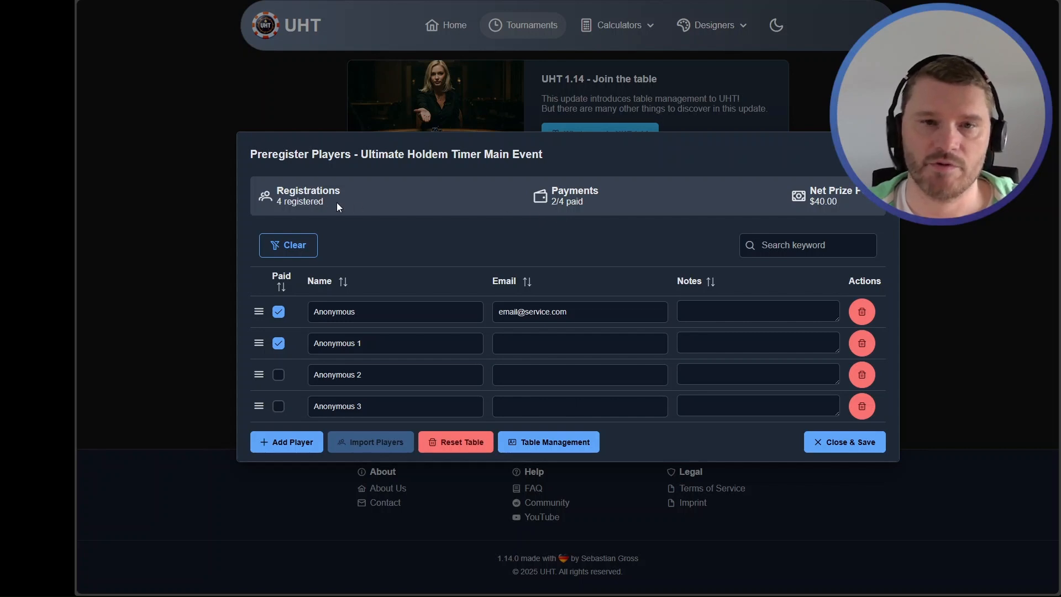
pyautogui.tripleClick(287, 190)
pyautogui.click(360, 195)
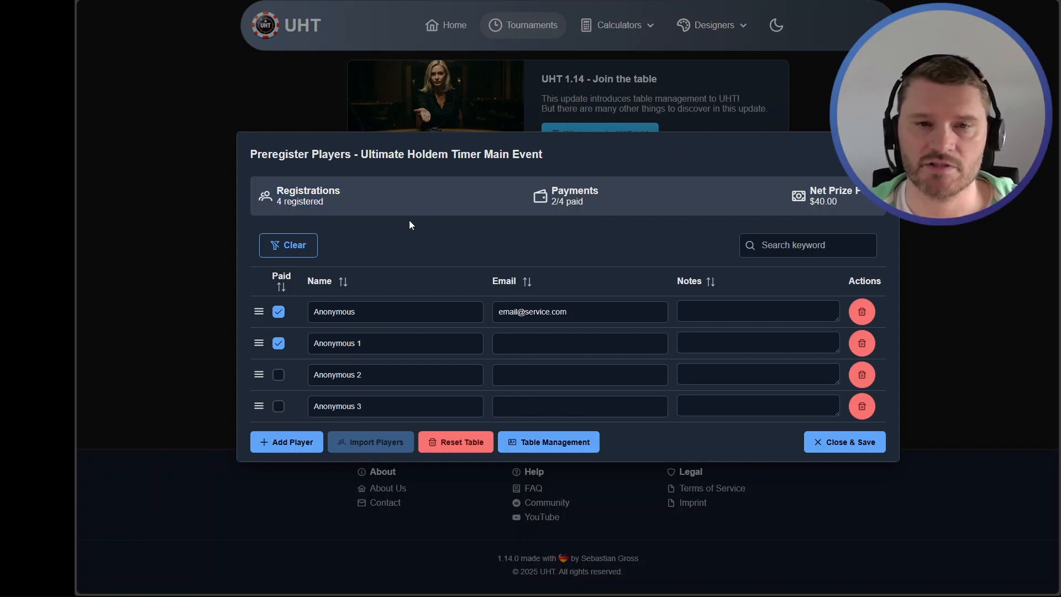
# Step: Add nine more players to the preregistration list and look through the extended list
pyautogui.click(308, 442)
pyautogui.click(308, 458)
pyautogui.click(308, 473)
pyautogui.click(308, 485)
pyautogui.click(303, 504)
pyautogui.click(304, 512)
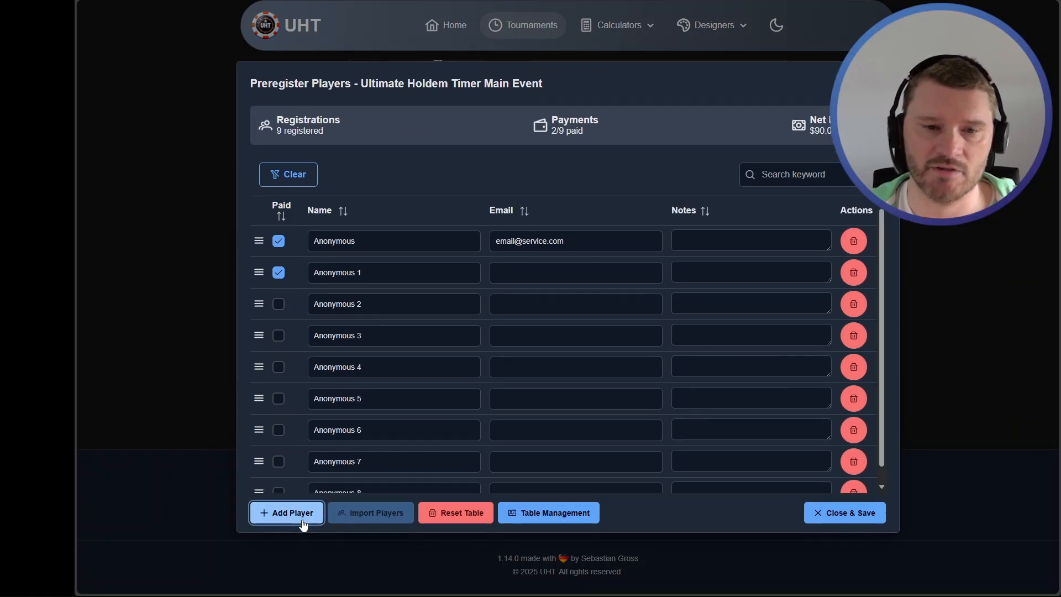
pyautogui.click(303, 513)
pyautogui.click(303, 513)
pyautogui.click(303, 513)
pyautogui.scroll(-3, 536, 357)
pyautogui.scroll(3, 528, 362)
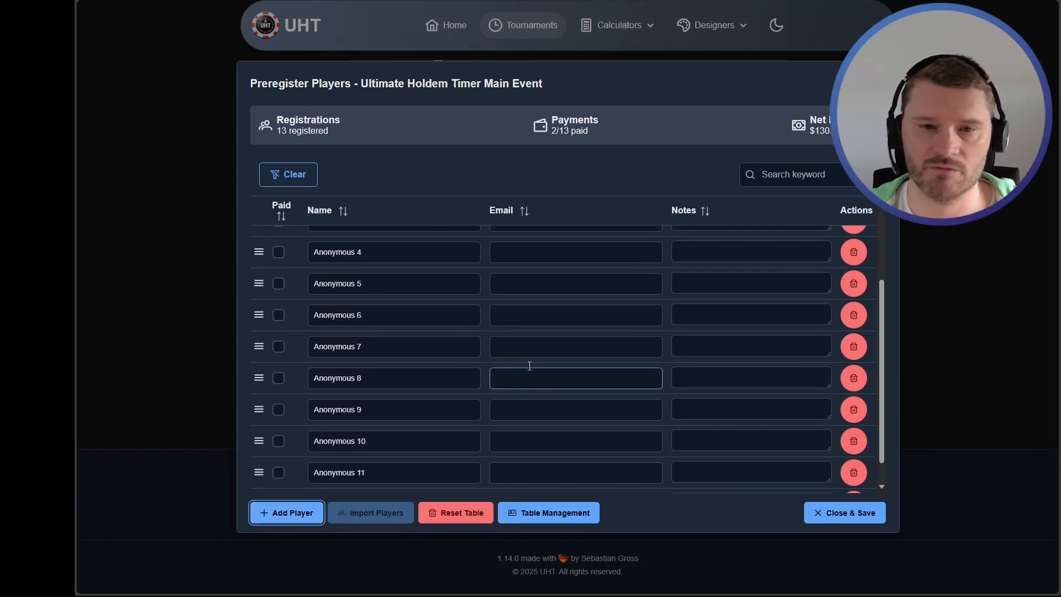
pyautogui.scroll(-3, 459, 348)
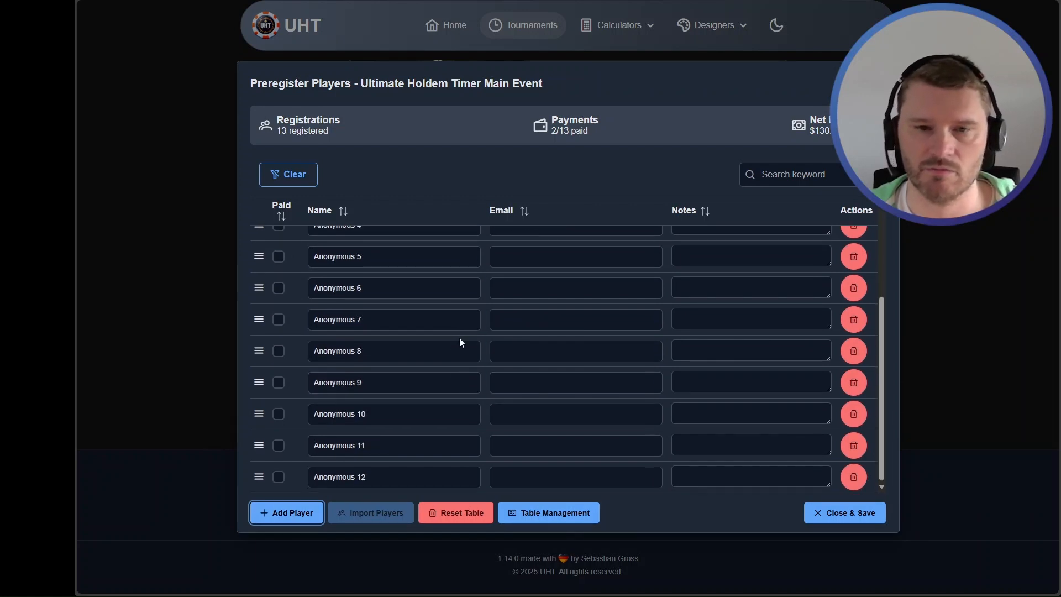
pyautogui.scroll(3, 474, 369)
# Step: Mark Anonymous 4, Anonymous 5 and Anonymous 6 as paid
pyautogui.tripleClick(319, 128)
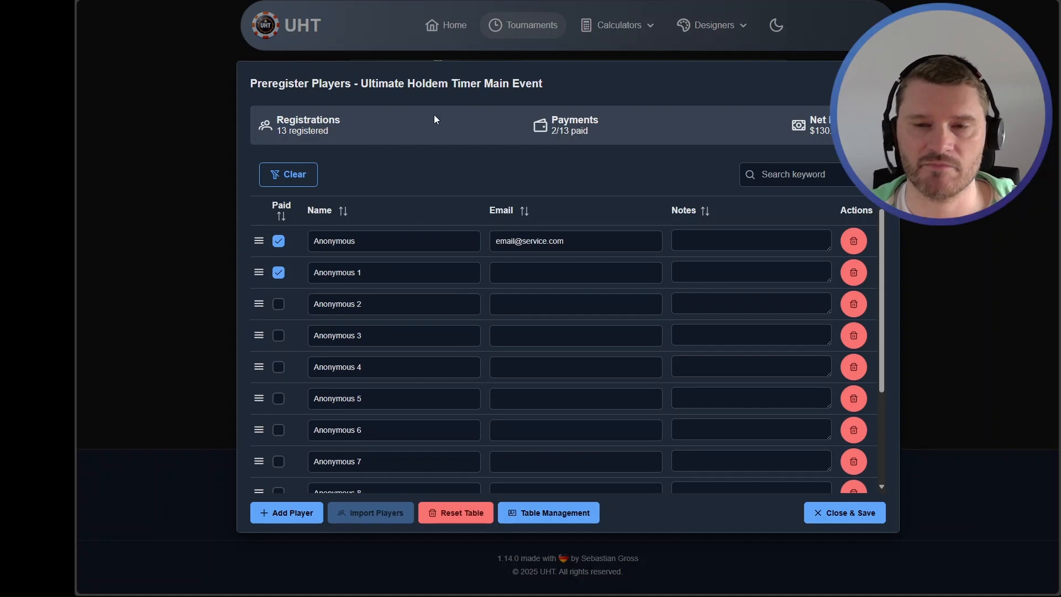
pyautogui.moveTo(546, 114); pyautogui.dragTo(595, 123)
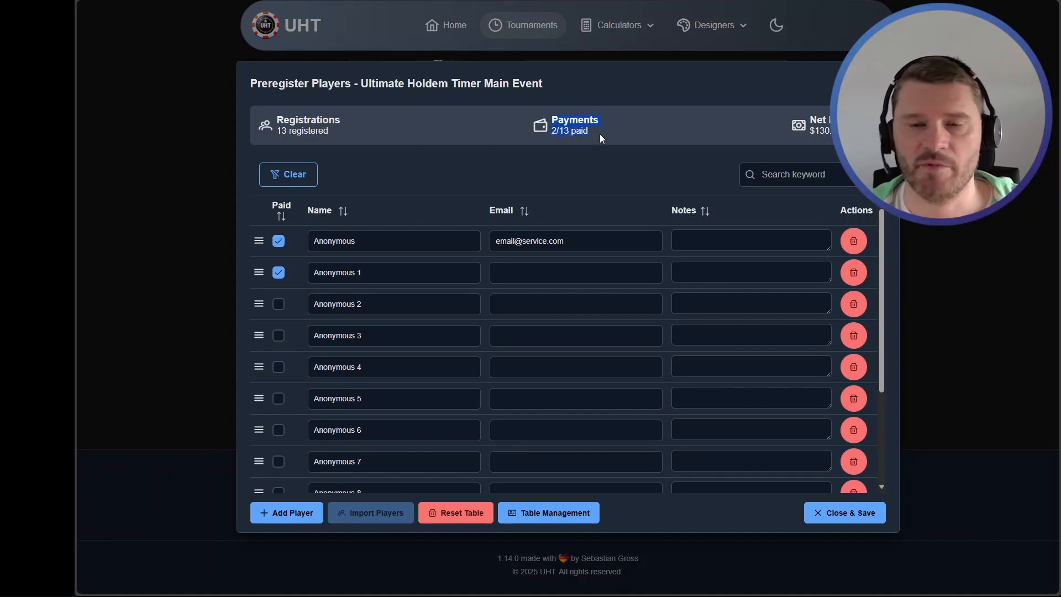
pyautogui.click(596, 135)
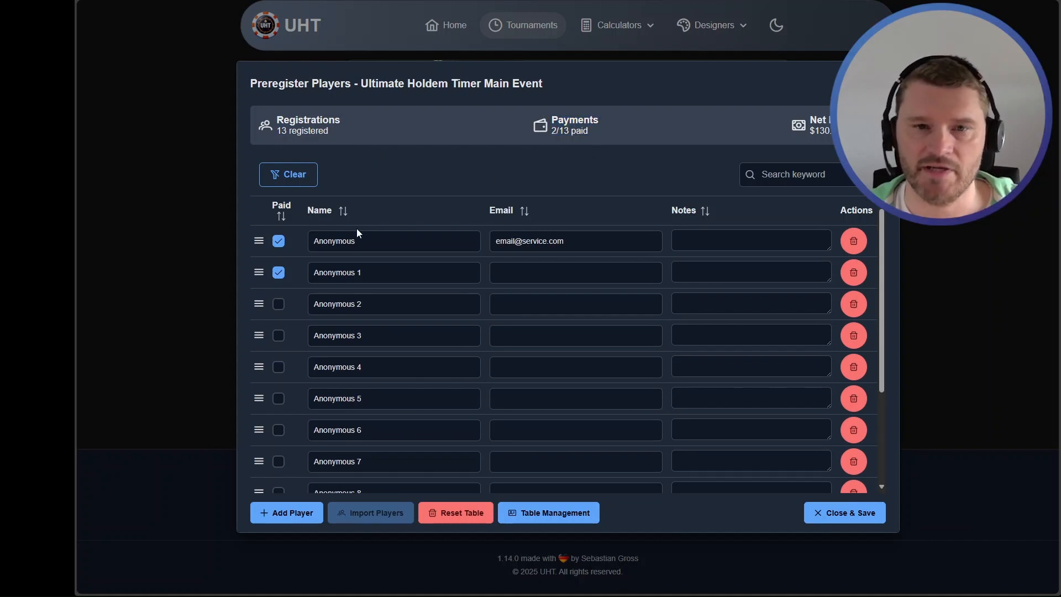
pyautogui.click(278, 367)
pyautogui.click(279, 398)
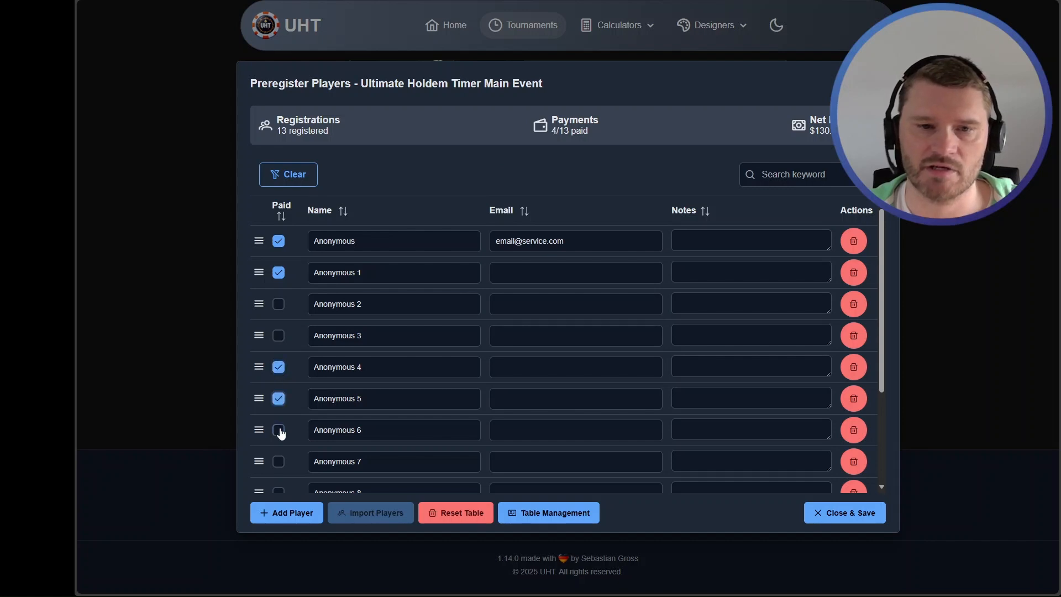
pyautogui.click(279, 430)
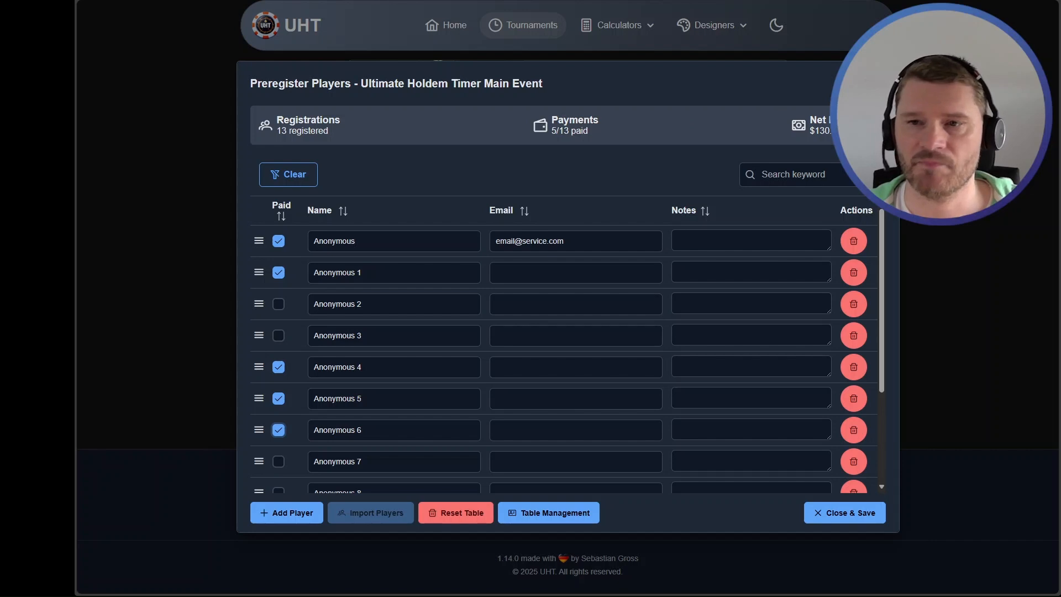
pyautogui.moveTo(855, 131); pyautogui.dragTo(811, 120)
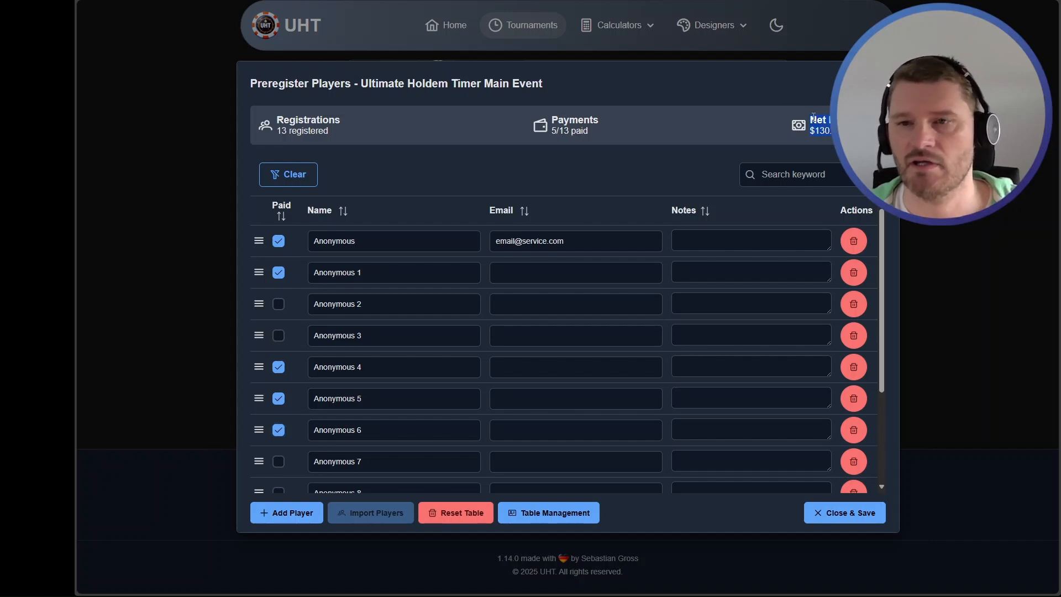
pyautogui.click(828, 120)
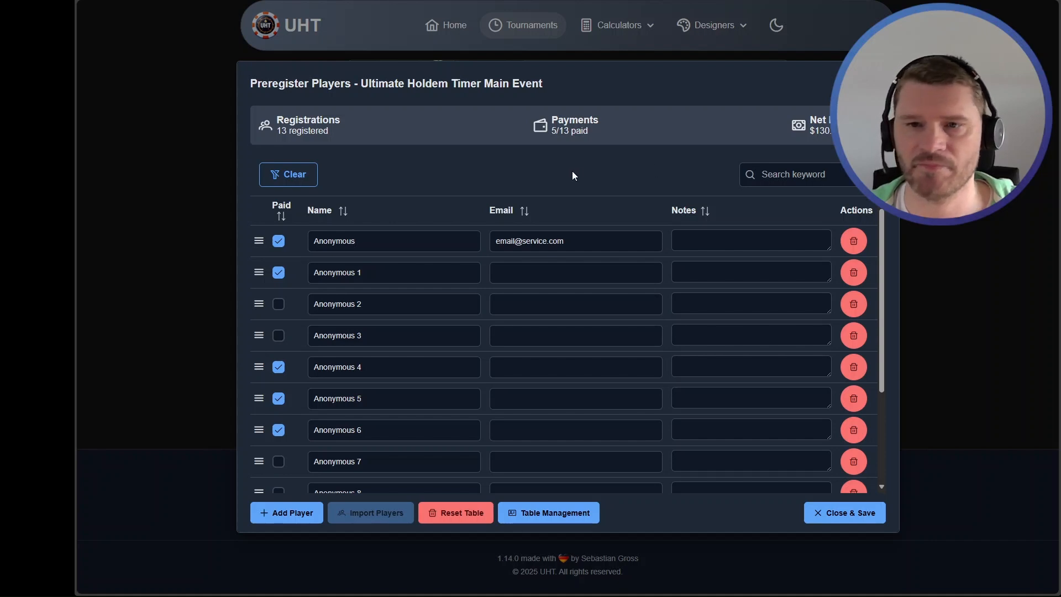
# Step: Search the registered players for "6" and clear the search again
pyautogui.scroll(-3, 479, 322)
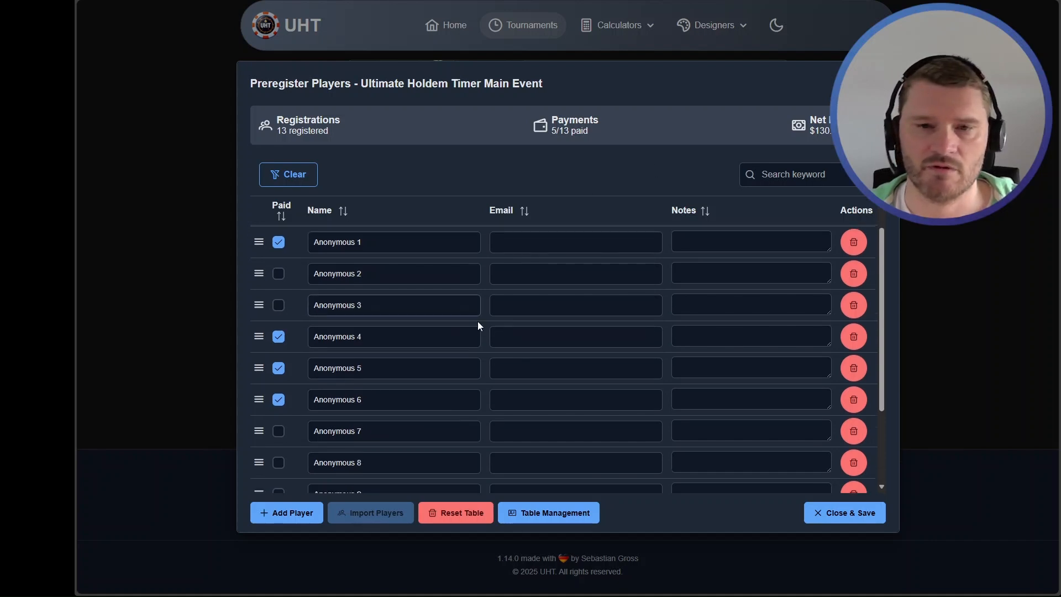
pyautogui.scroll(3, 480, 321)
pyautogui.click(479, 321)
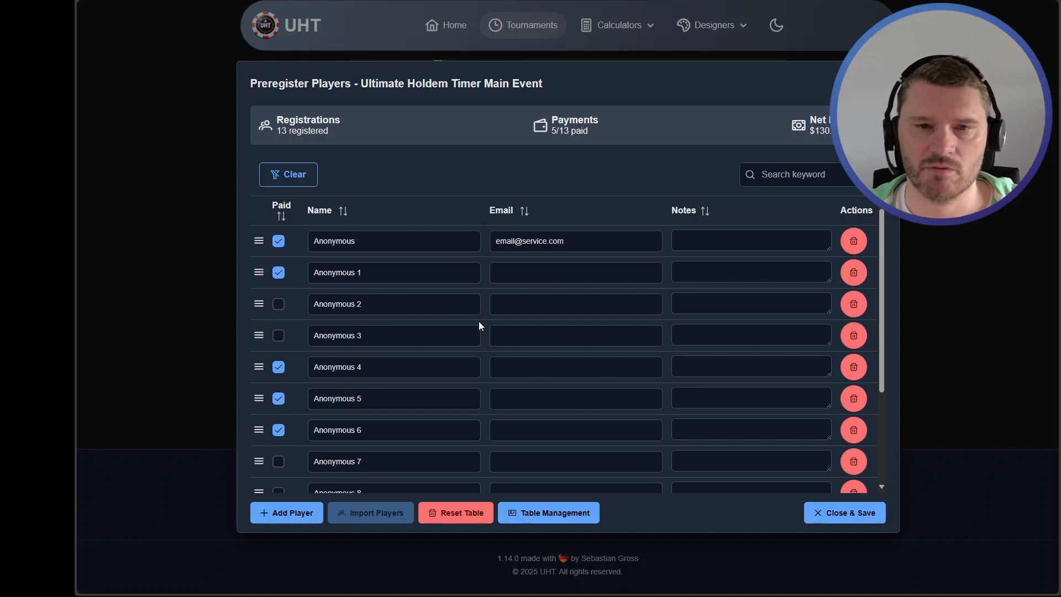
pyautogui.click(784, 178)
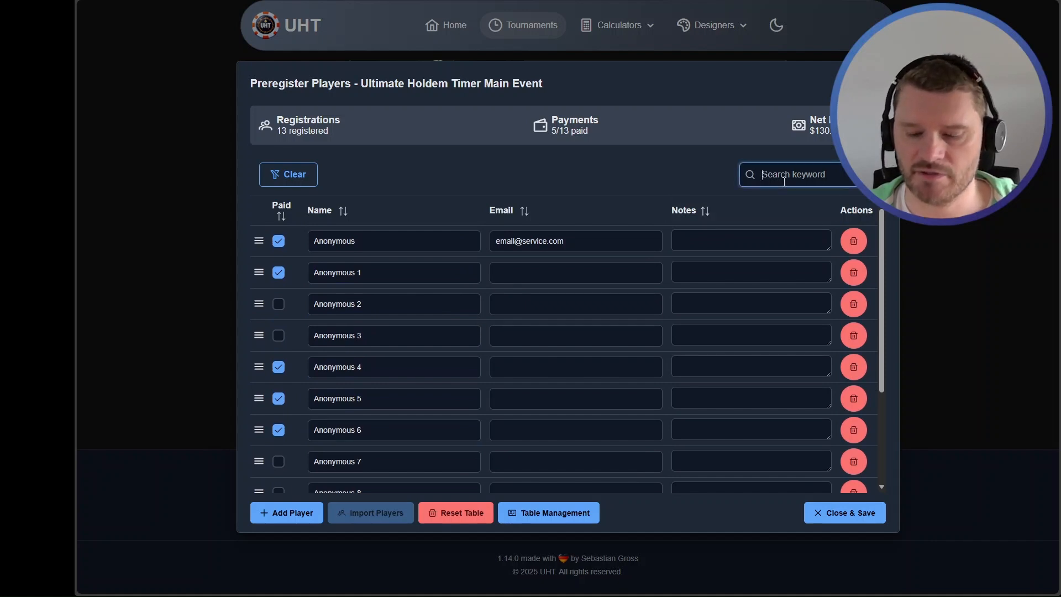
pyautogui.write('6')
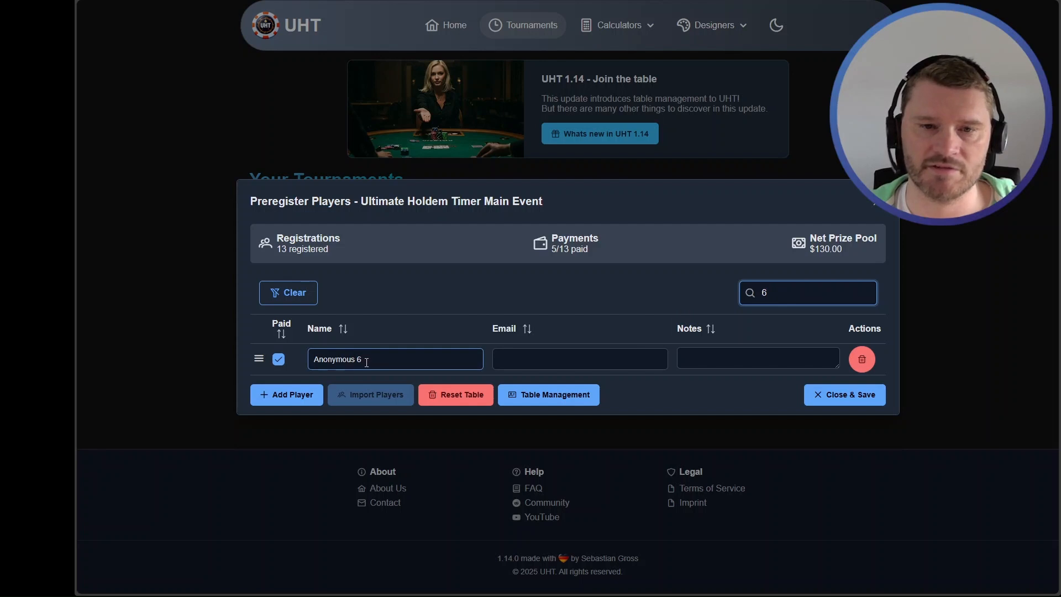
pyautogui.press('BackSpace')
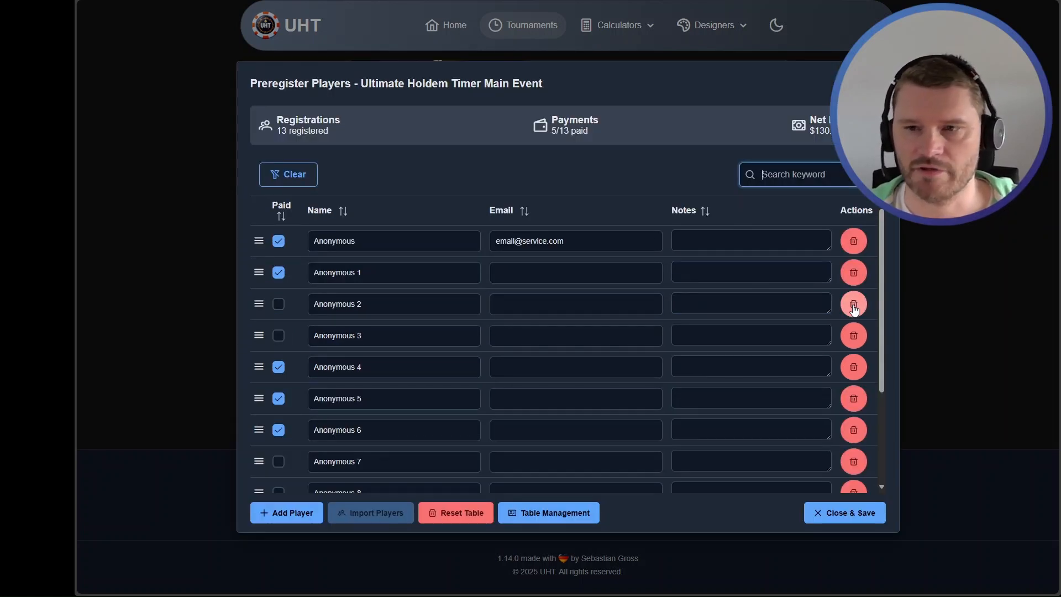
# Step: Delete the player Anonymous 2 from the preregistration list
pyautogui.click(853, 305)
pyautogui.click(640, 332)
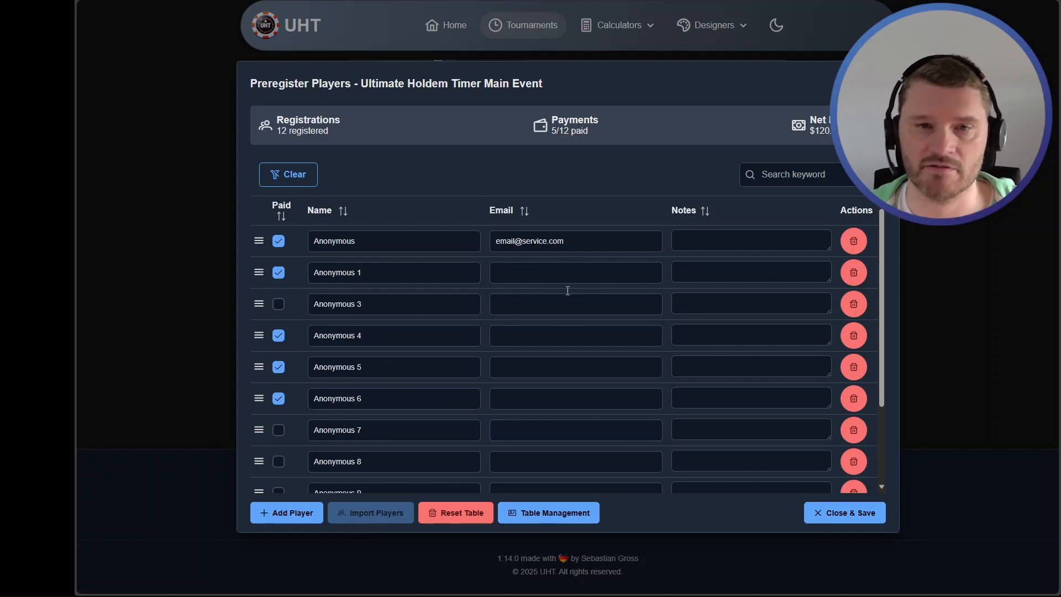
pyautogui.scroll(-3, 510, 237)
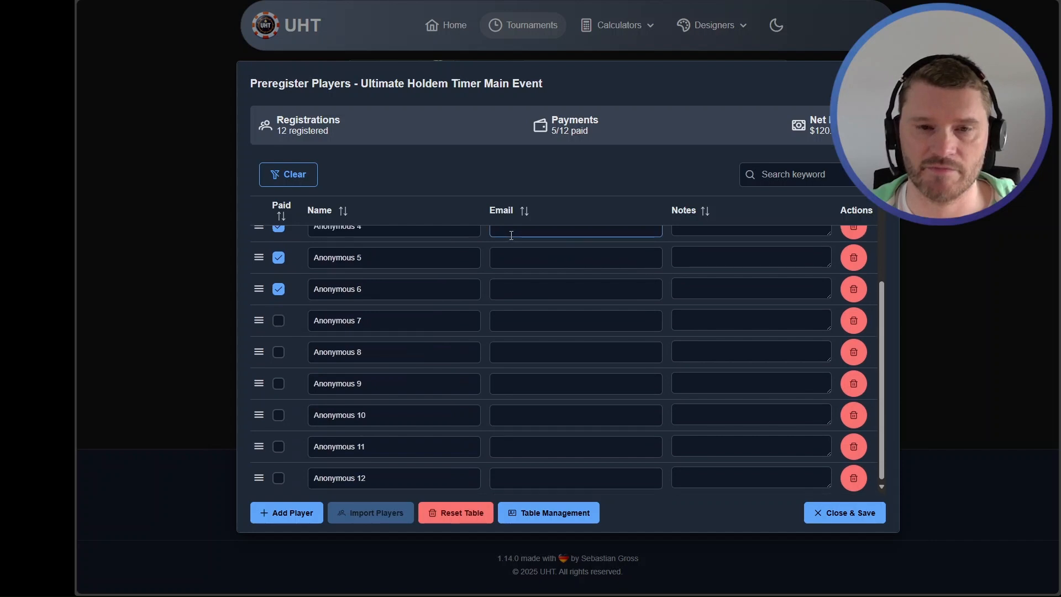
pyautogui.scroll(3, 511, 240)
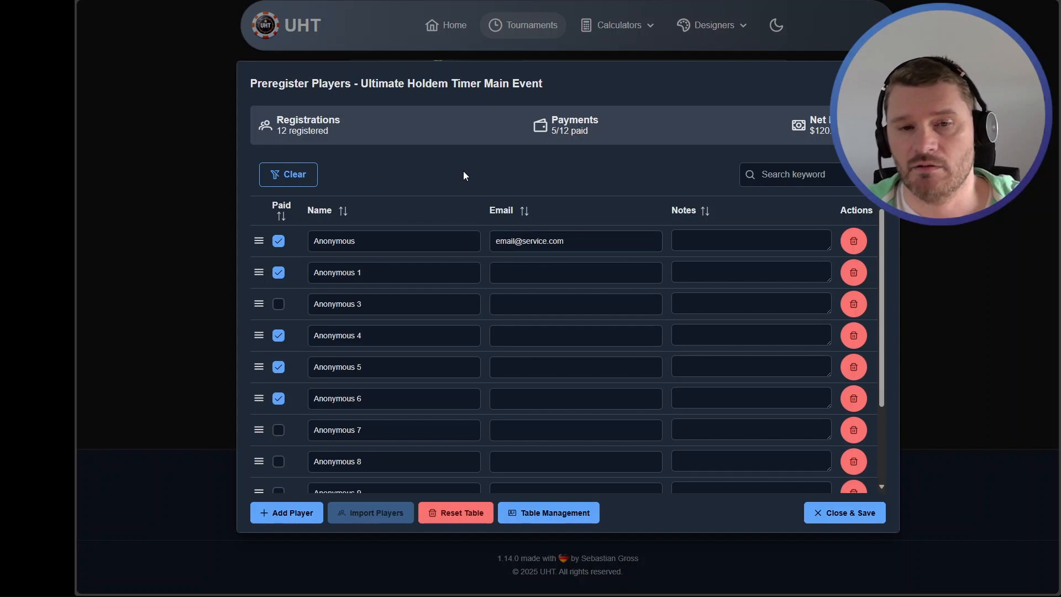
pyautogui.scroll(-2, 562, 232)
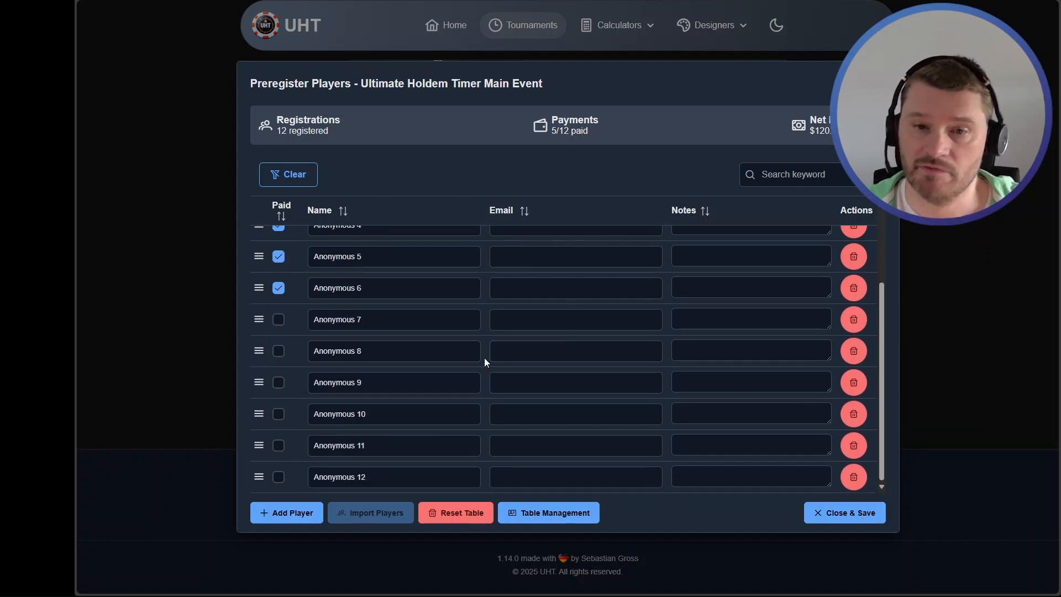
pyautogui.scroll(3, 485, 355)
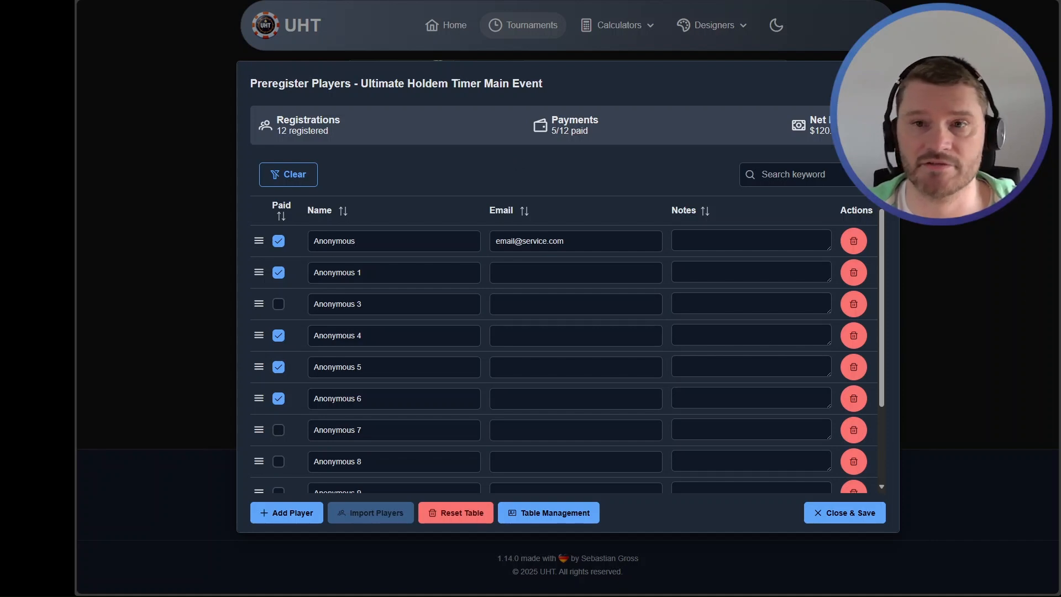
pyautogui.click(820, 307)
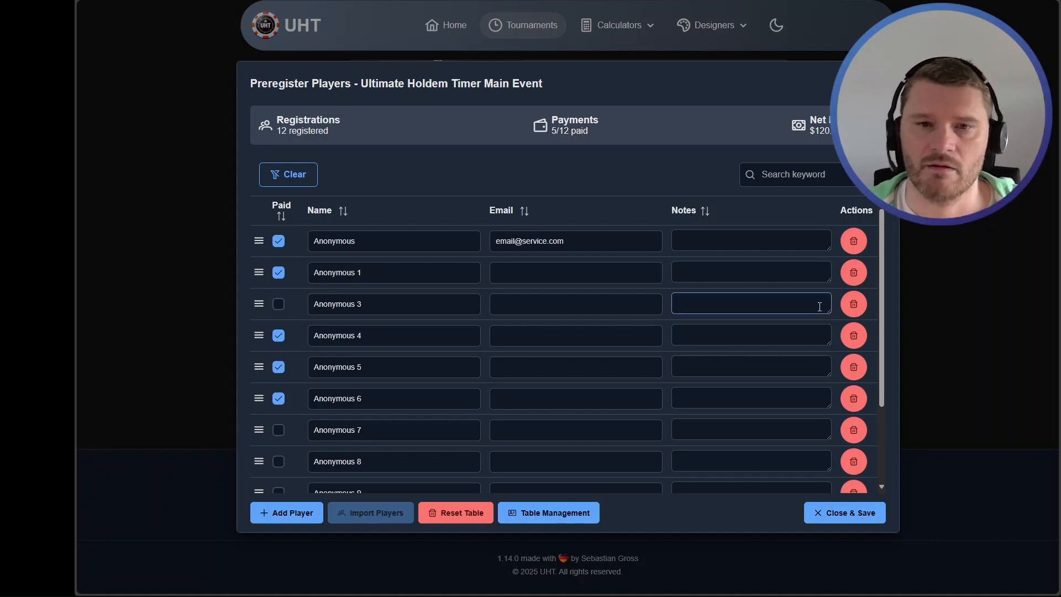
pyautogui.click(488, 165)
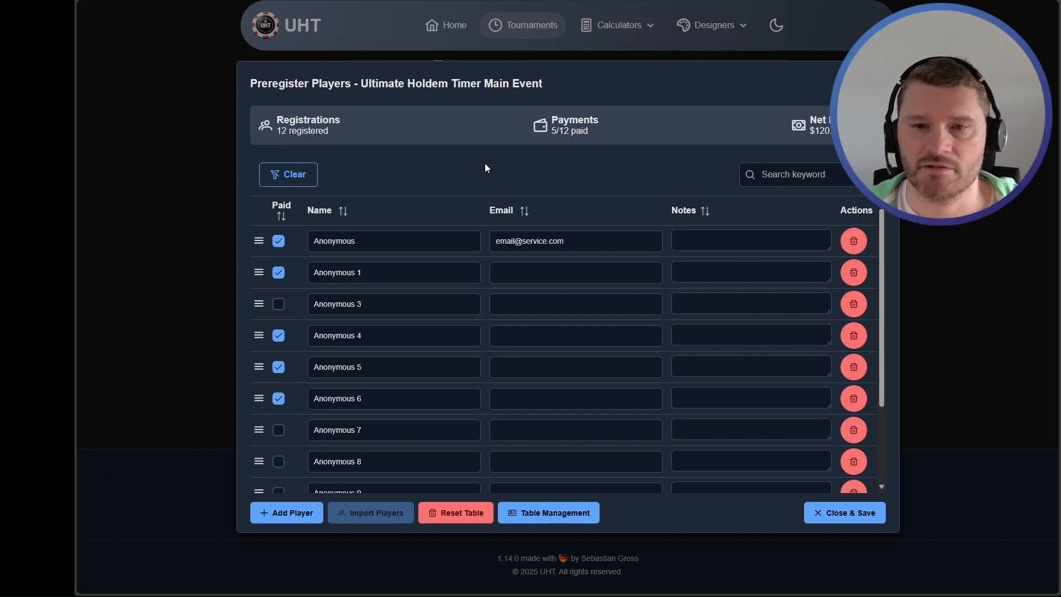
pyautogui.moveTo(571, 80); pyautogui.dragTo(572, 75)
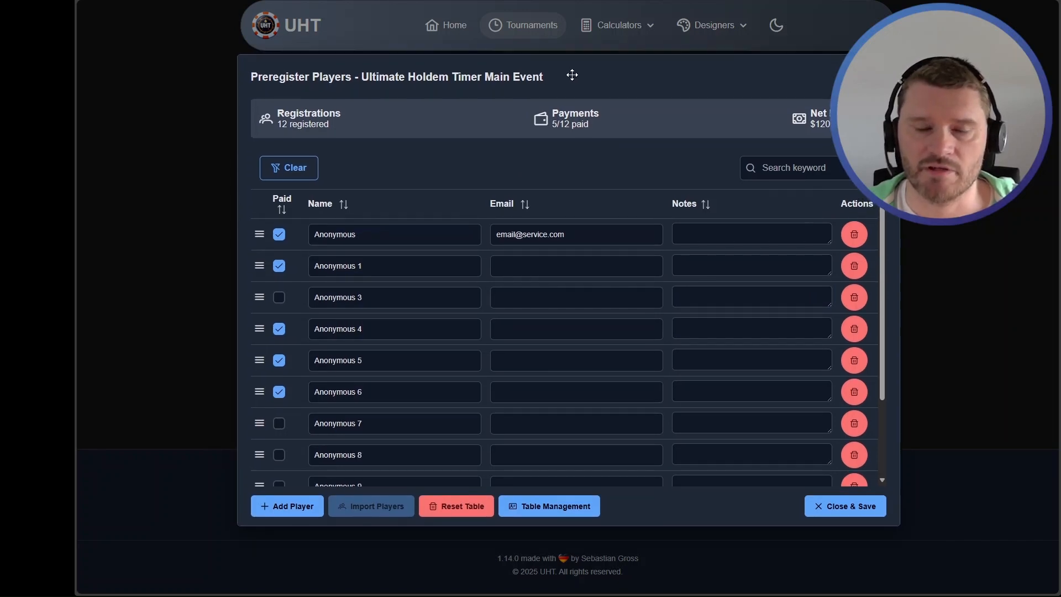
# Step: Add four more players to the preregistration list and look through the extended list
pyautogui.scroll(-2, 373, 271)
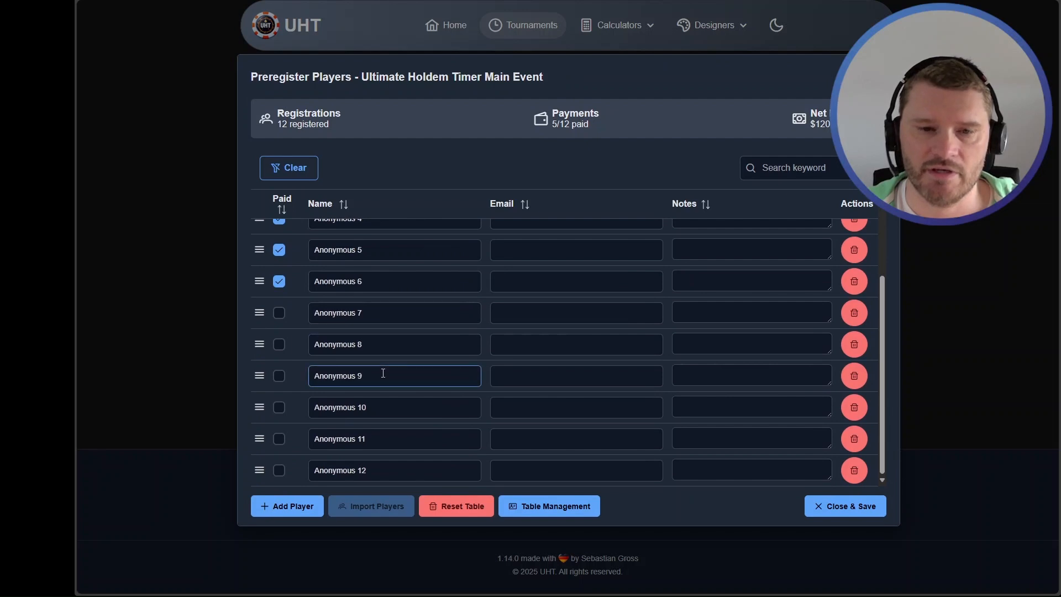
pyautogui.click(288, 506)
pyautogui.click(289, 506)
pyautogui.click(288, 507)
pyautogui.click(289, 506)
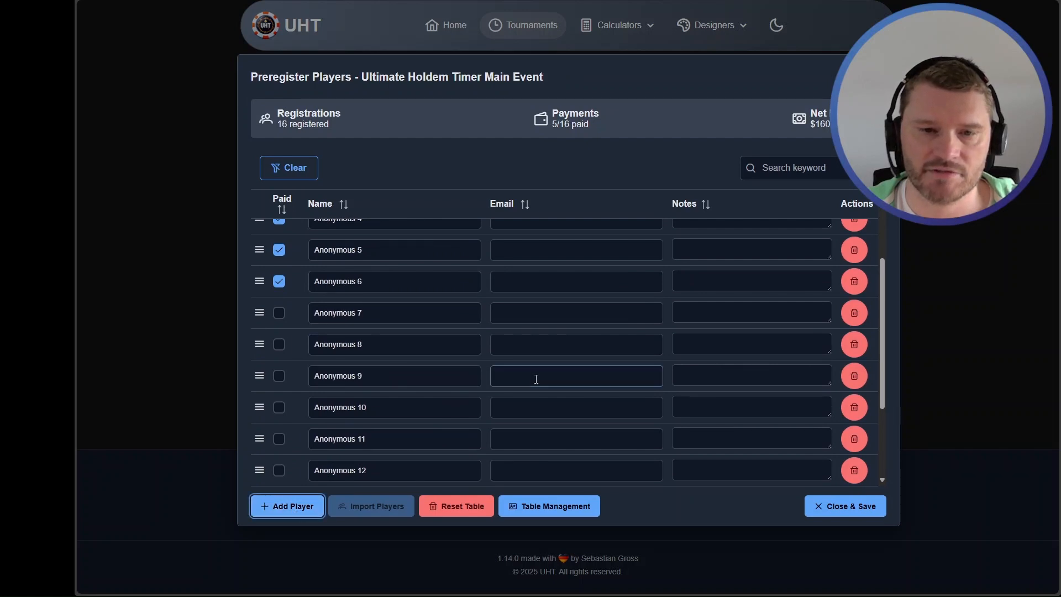
pyautogui.scroll(-3, 536, 379)
pyautogui.scroll(6, 535, 375)
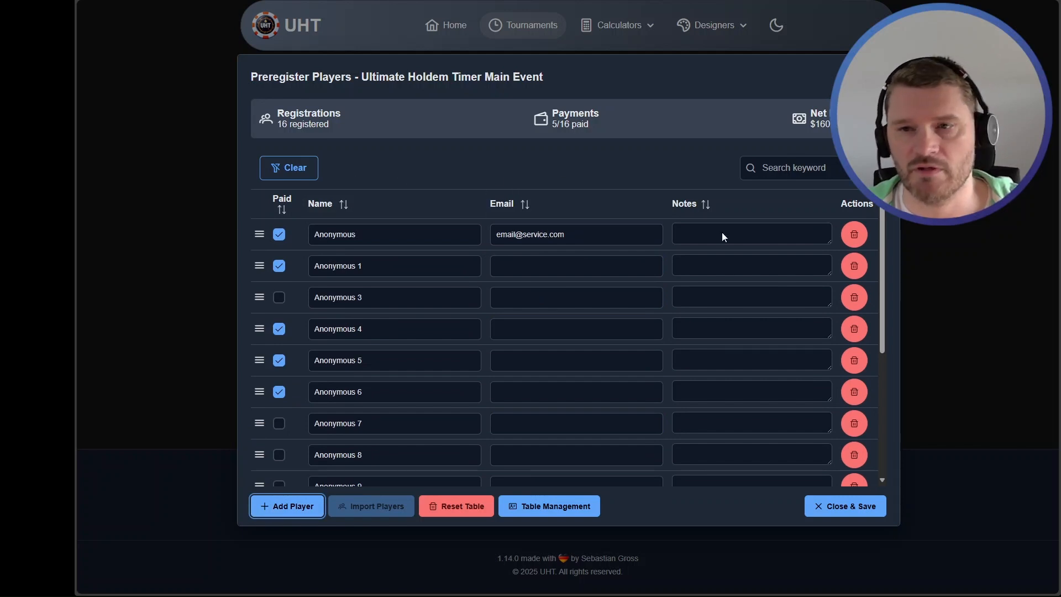
pyautogui.moveTo(884, 250)
pyautogui.mouseDown()
pyautogui.moveTo(886, 327)
pyautogui.moveTo(886, 240)
pyautogui.mouseUp()
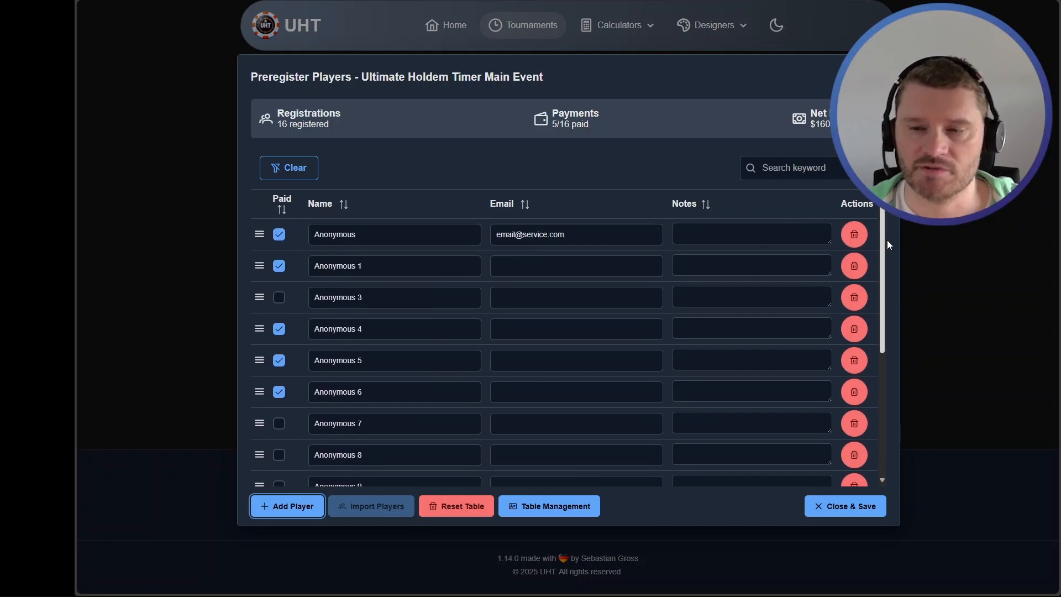
pyautogui.click(483, 164)
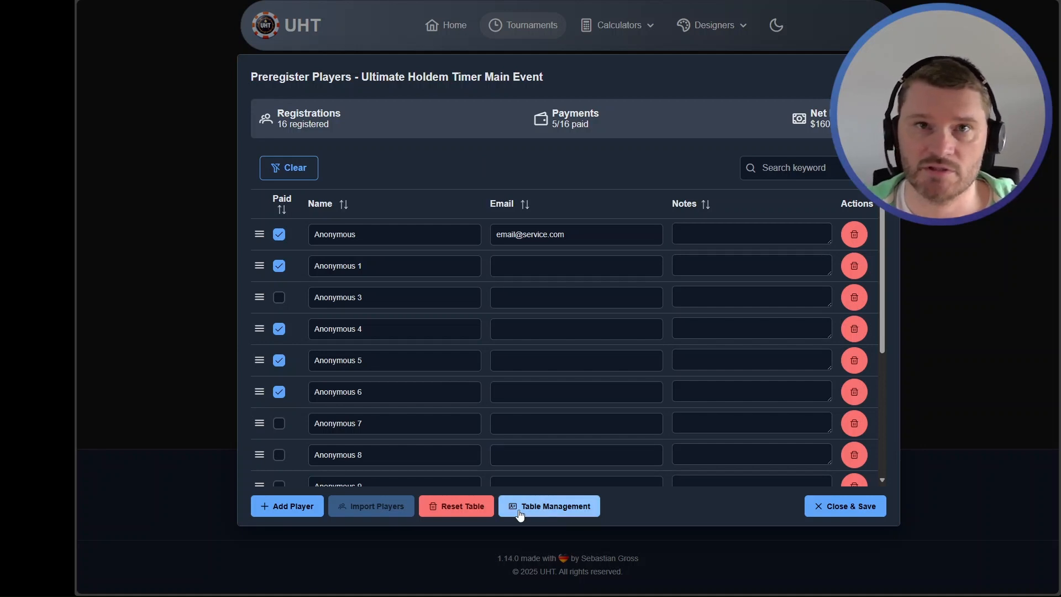
# Step: Open table management for the tournament and look through the unassigned players
pyautogui.click(567, 509)
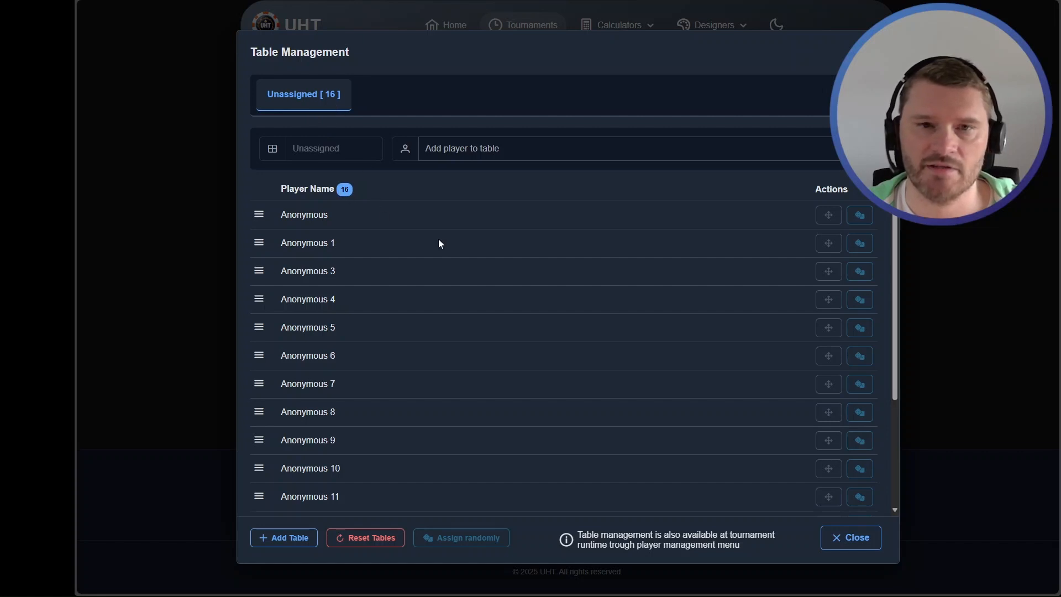
pyautogui.scroll(-3, 476, 293)
pyautogui.scroll(2, 486, 358)
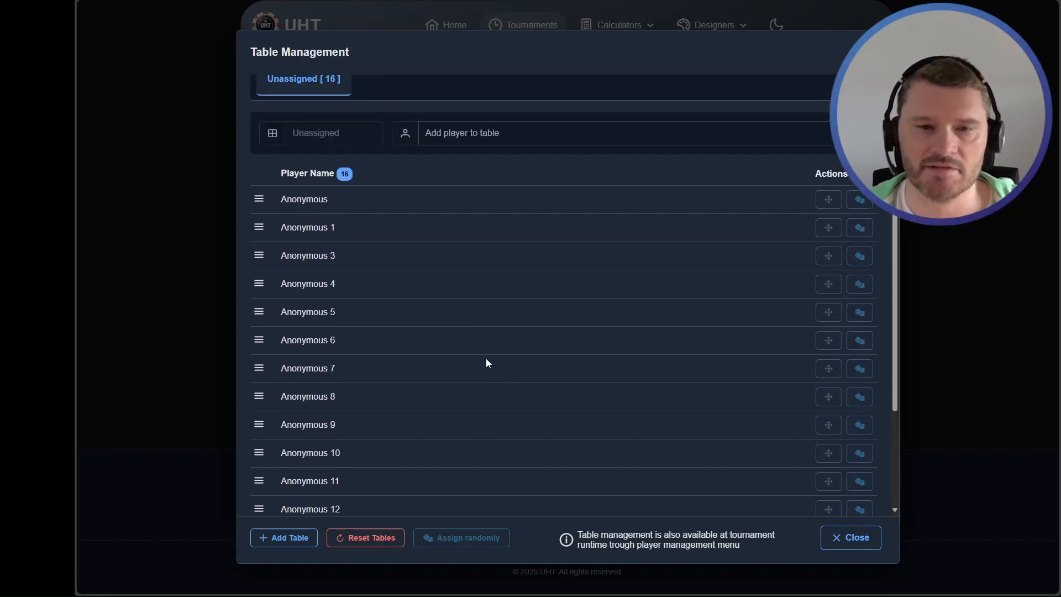
pyautogui.scroll(1, 486, 362)
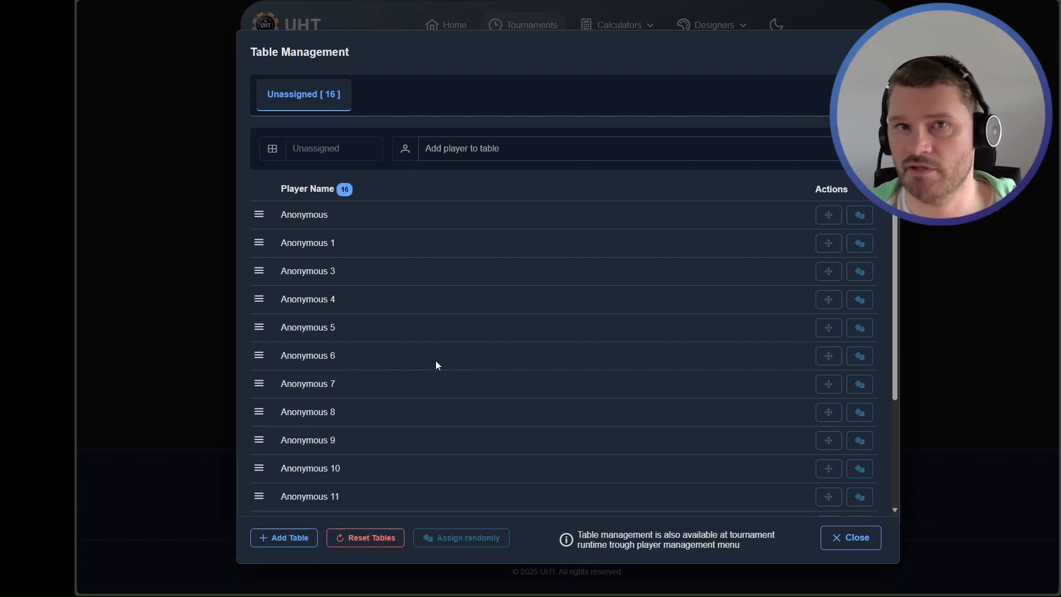
# Step: Add three tables to the tournament
pyautogui.click(296, 537)
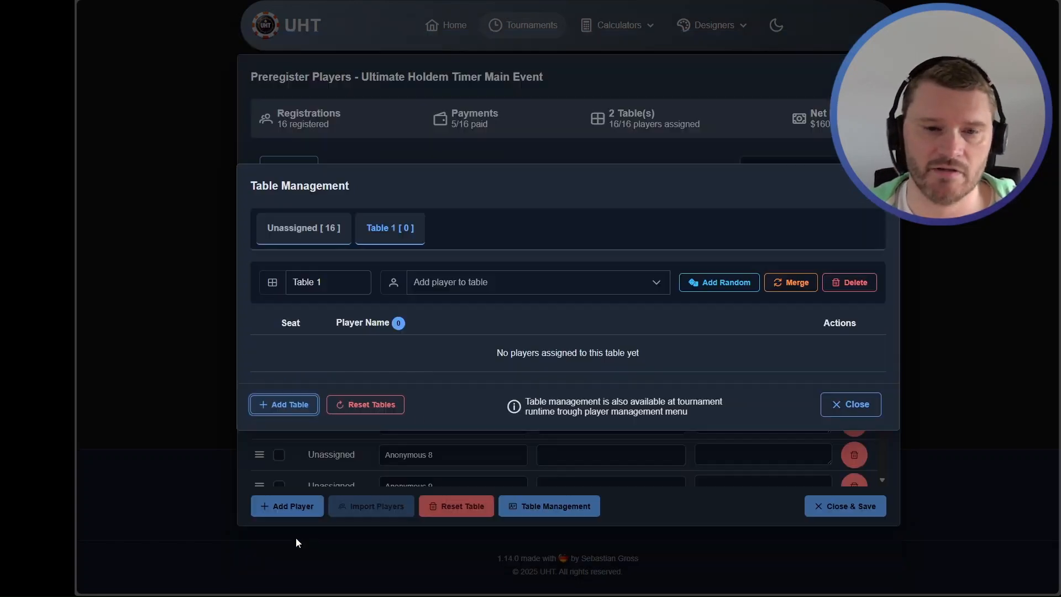
pyautogui.click(288, 404)
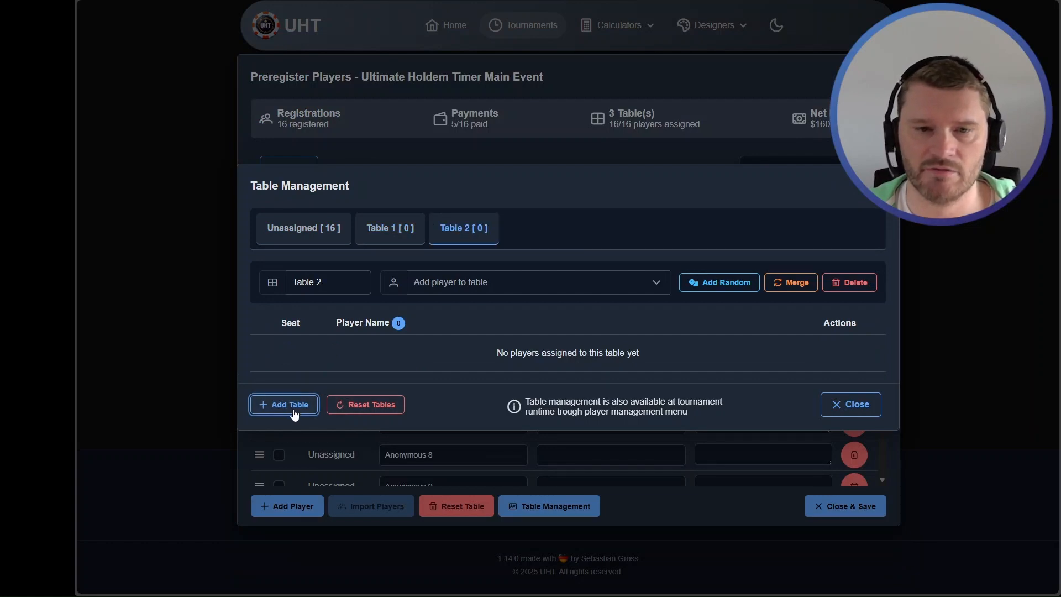
pyautogui.click(284, 404)
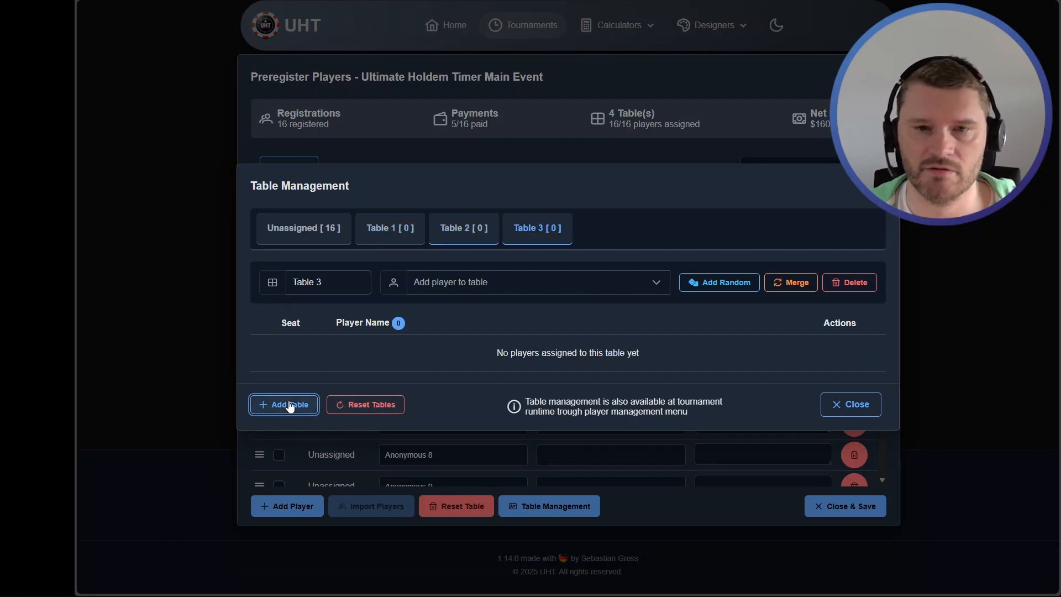
# Step: Rename Table 1 as Room 1 and Table 2 as Garrage
pyautogui.click(381, 229)
pyautogui.click(273, 283)
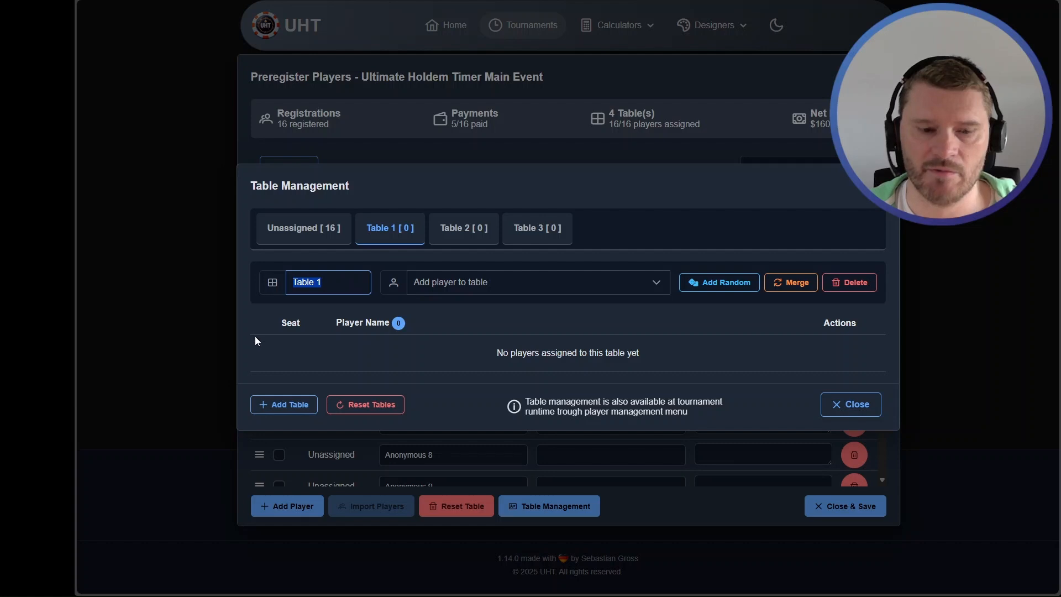
pyautogui.write('Room 1')
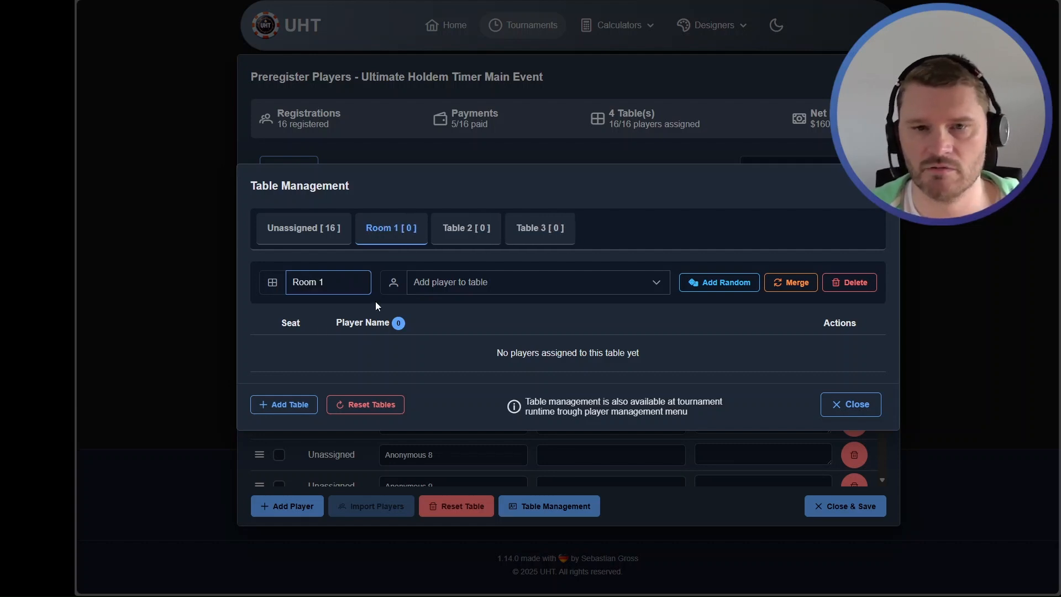
pyautogui.click(451, 233)
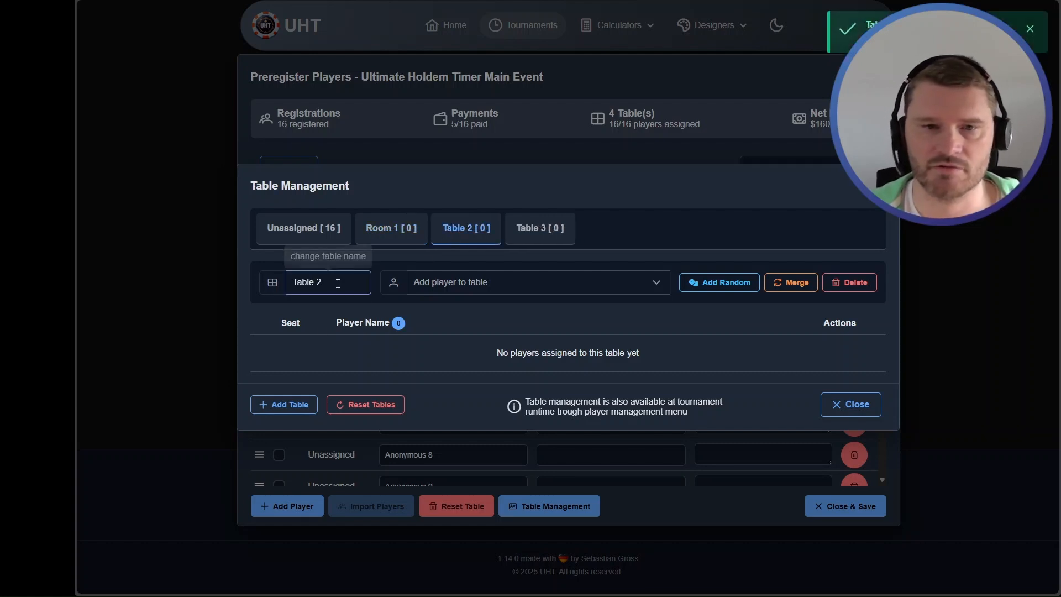
pyautogui.click(275, 286)
pyautogui.write('Garrage')
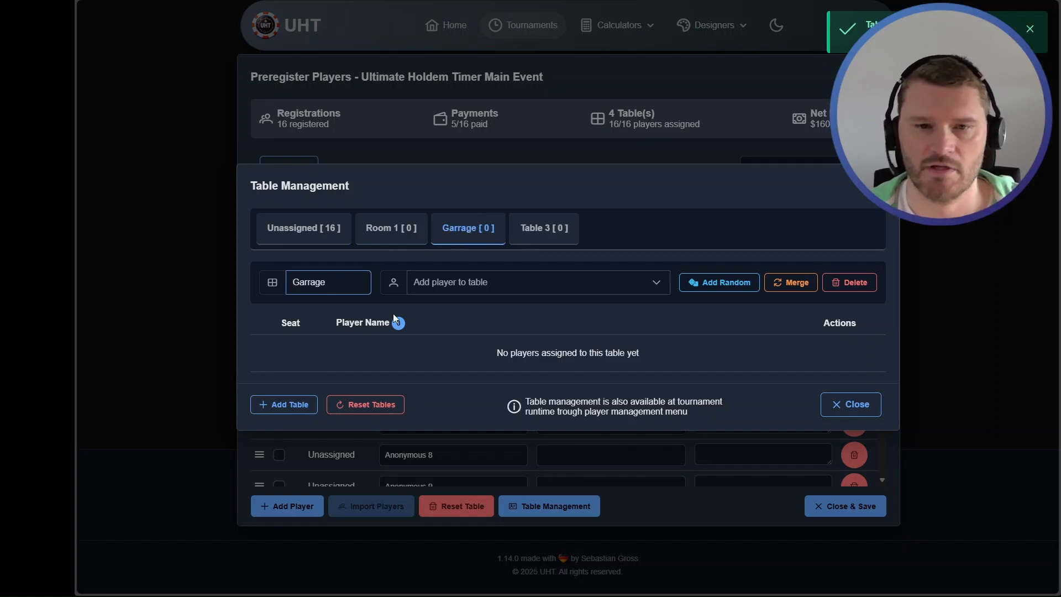
pyautogui.click(546, 234)
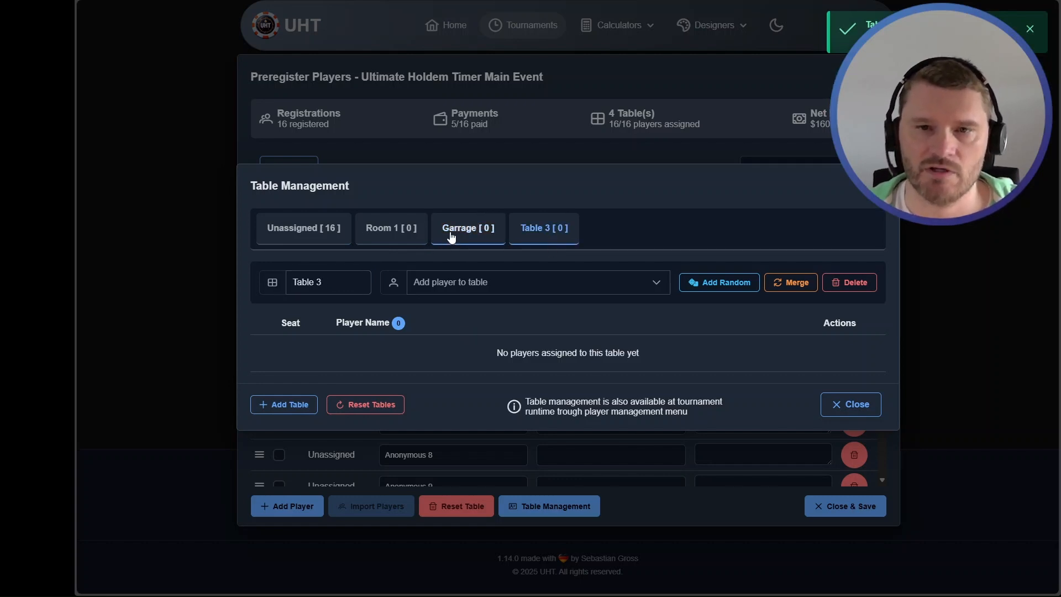
pyautogui.click(407, 231)
pyautogui.click(470, 233)
pyautogui.click(517, 237)
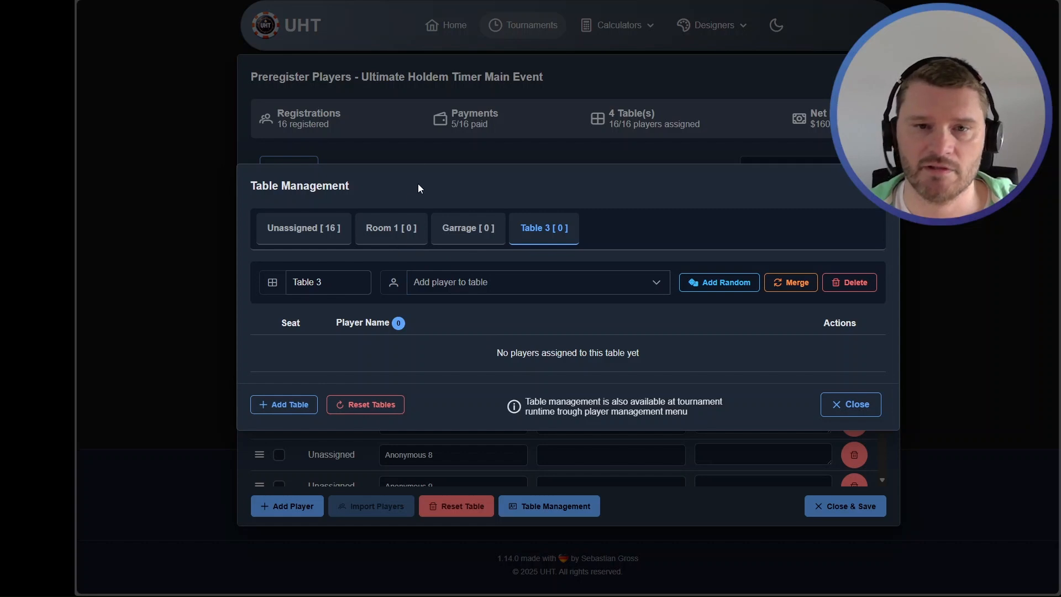
# Step: Randomly assign all unassigned players to the tables with 6 players per table
pyautogui.click(310, 227)
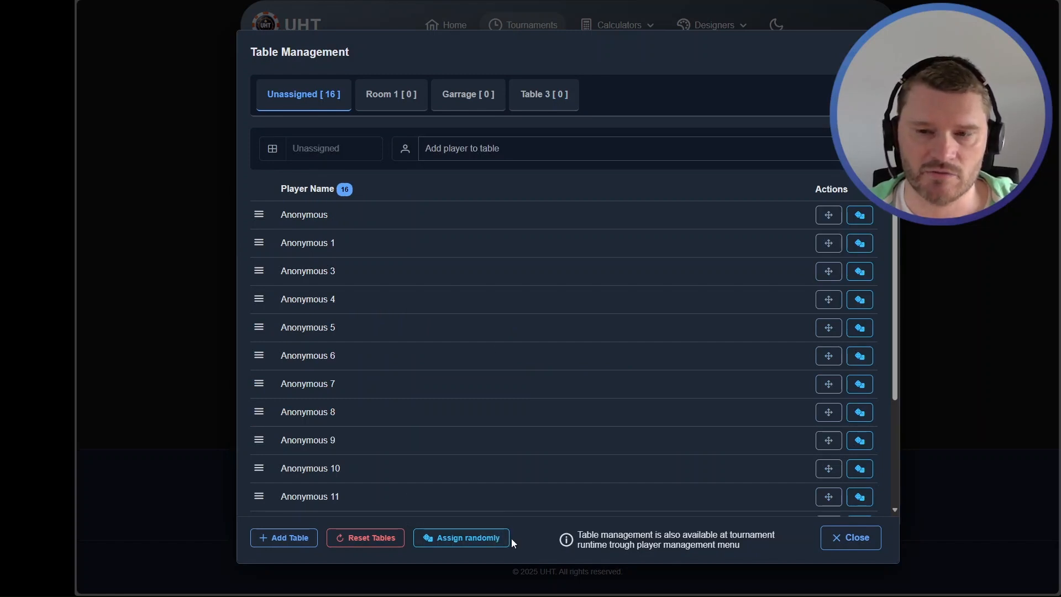
pyautogui.click(493, 540)
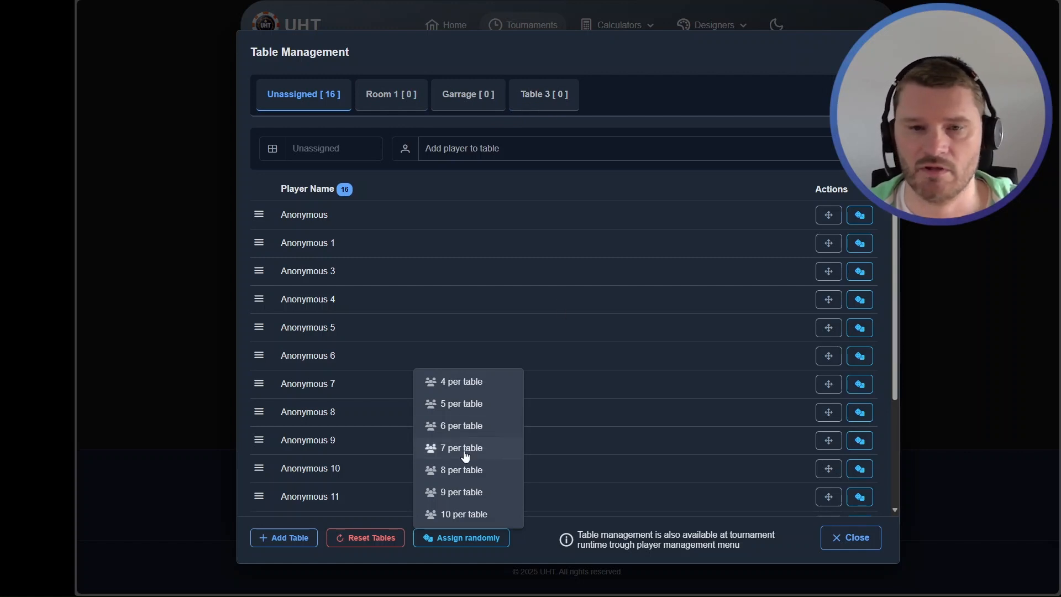
pyautogui.click(463, 406)
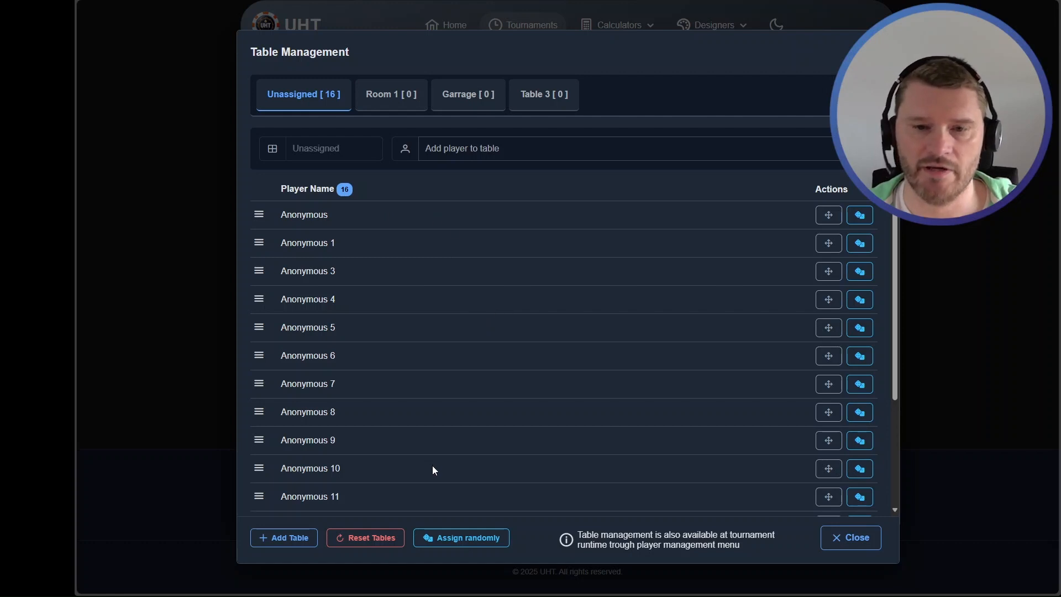
pyautogui.click(459, 544)
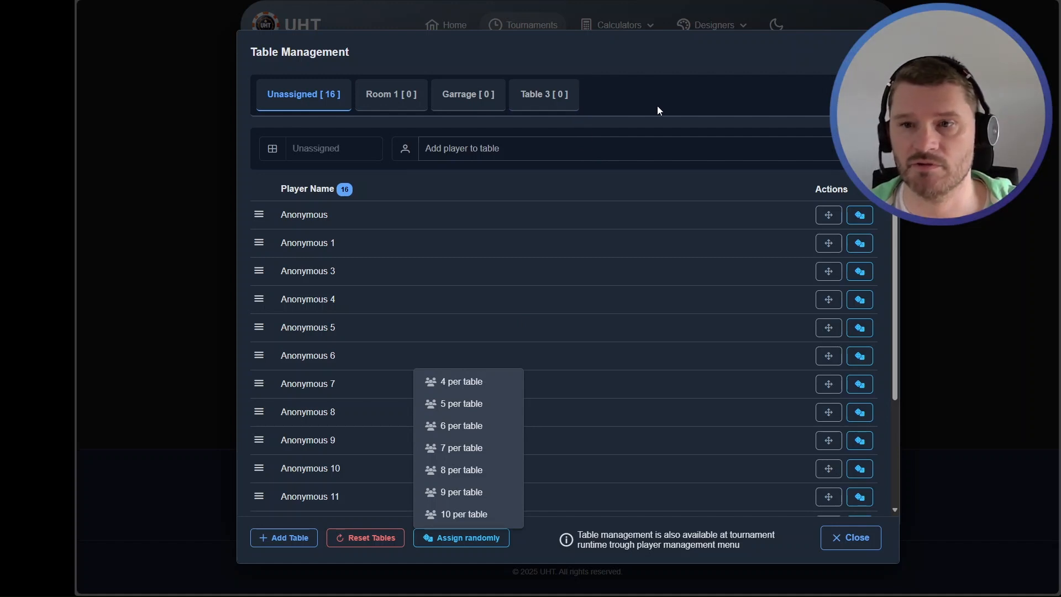
pyautogui.click(466, 430)
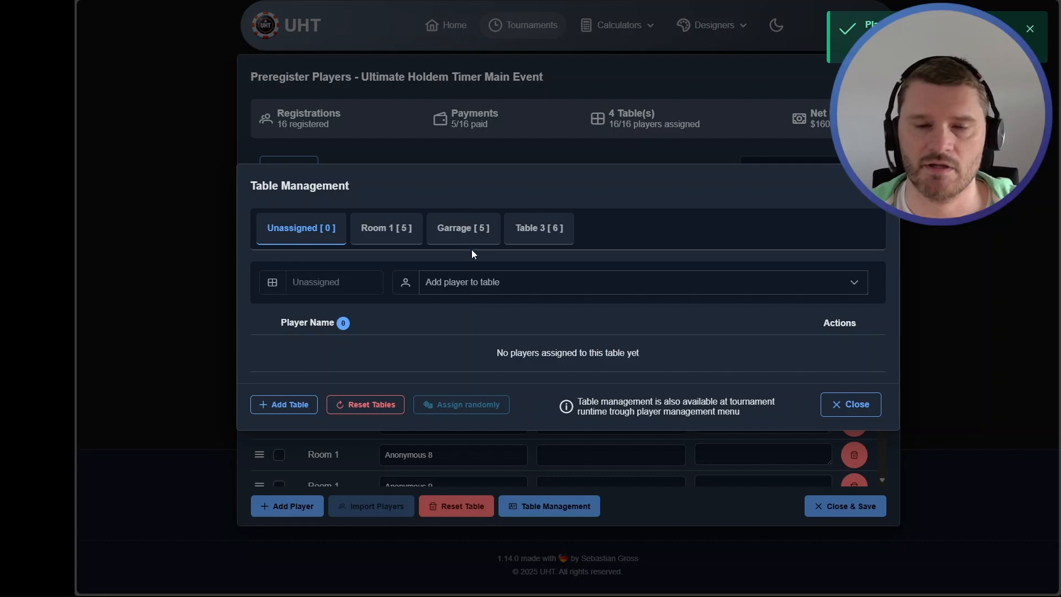
# Step: Review the seats and players assigned to Room 1, Garrage and Table 3
pyautogui.click(383, 230)
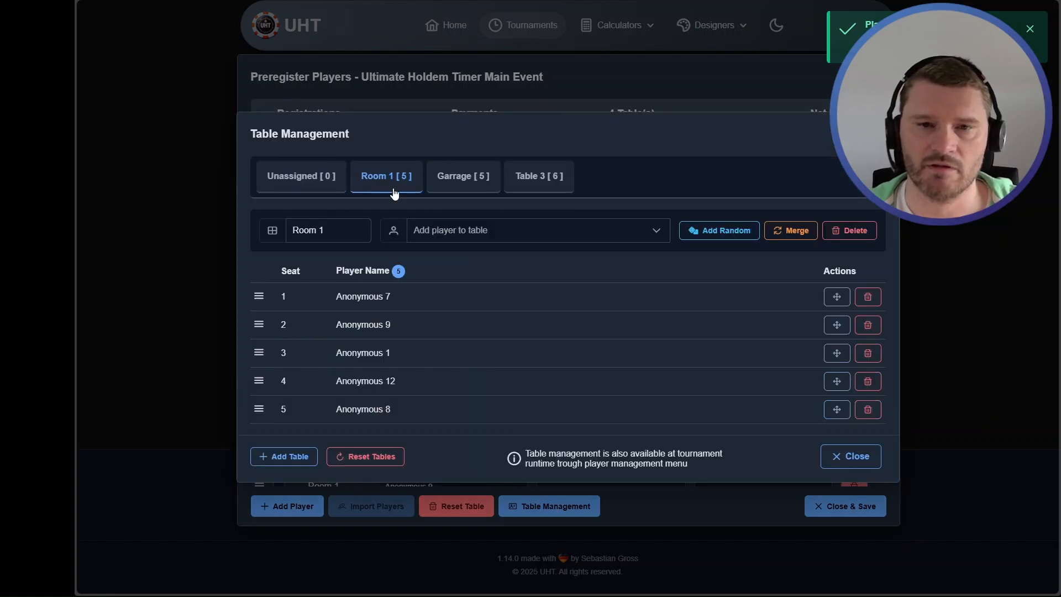
pyautogui.click(442, 185)
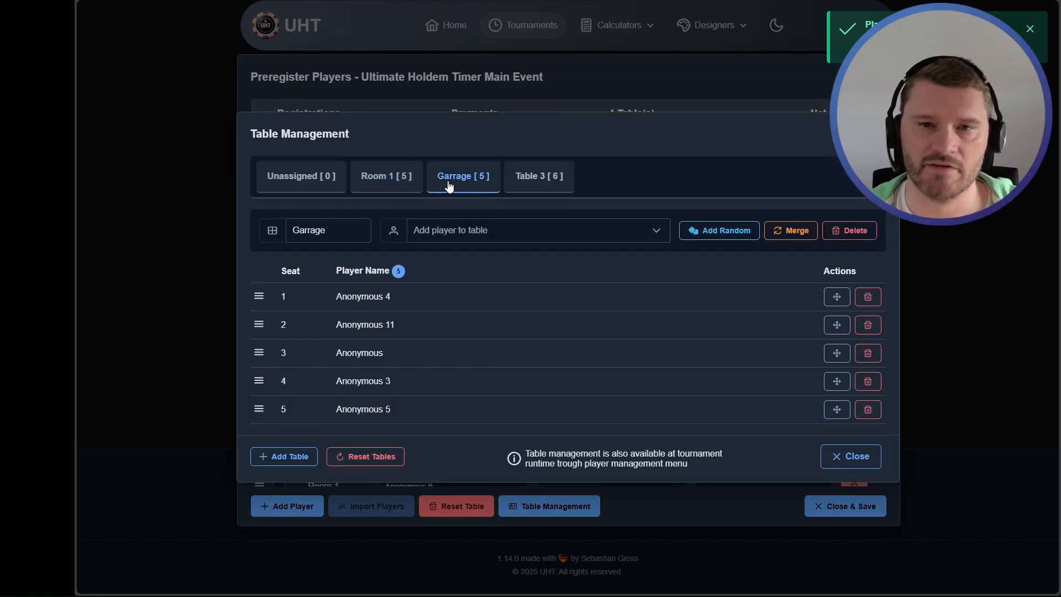
pyautogui.click(562, 185)
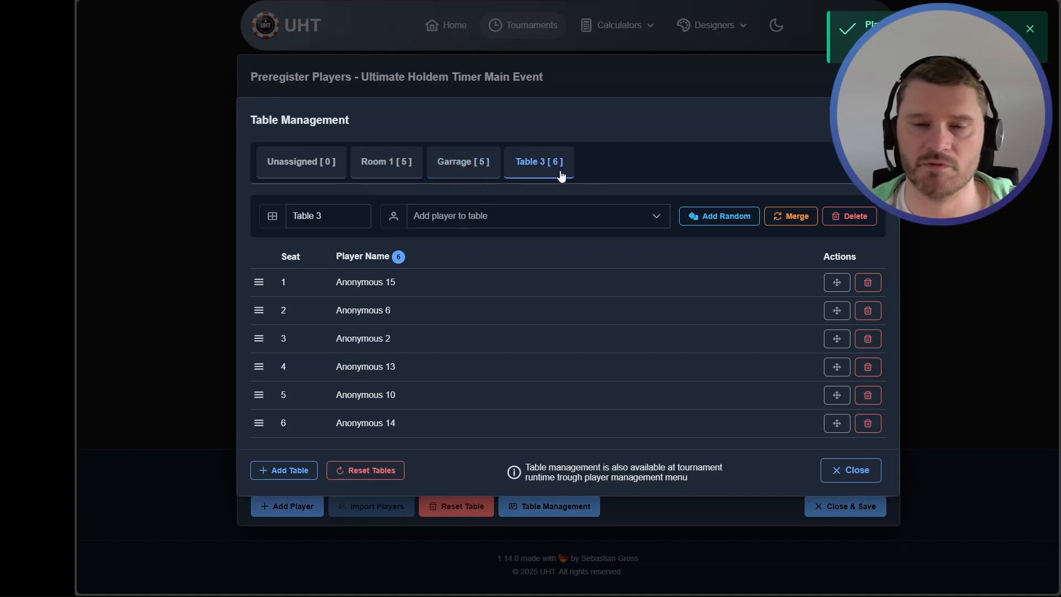
pyautogui.click(384, 165)
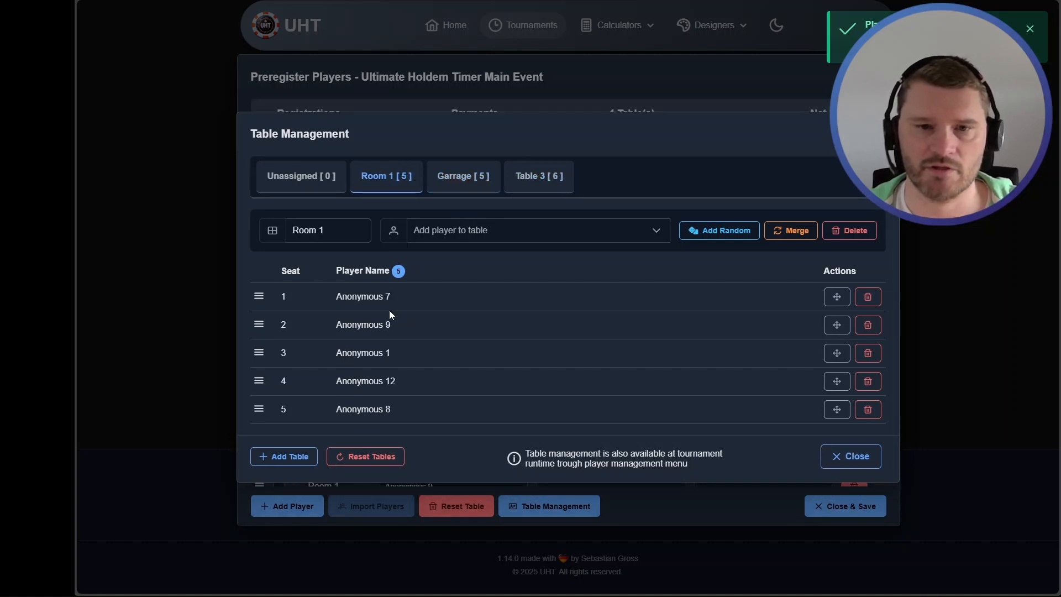
pyautogui.click(463, 177)
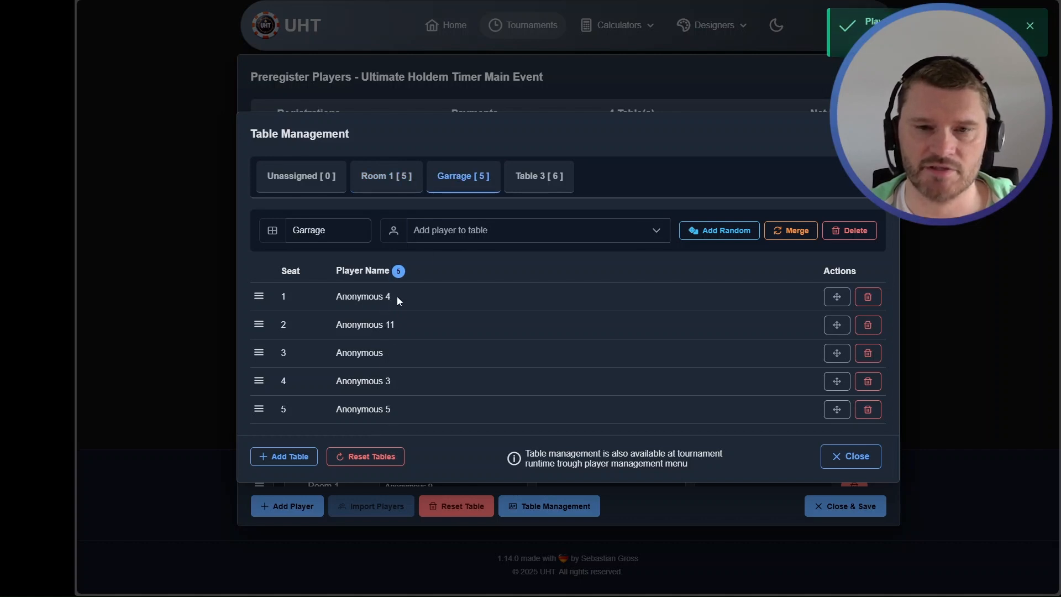
pyautogui.click(538, 176)
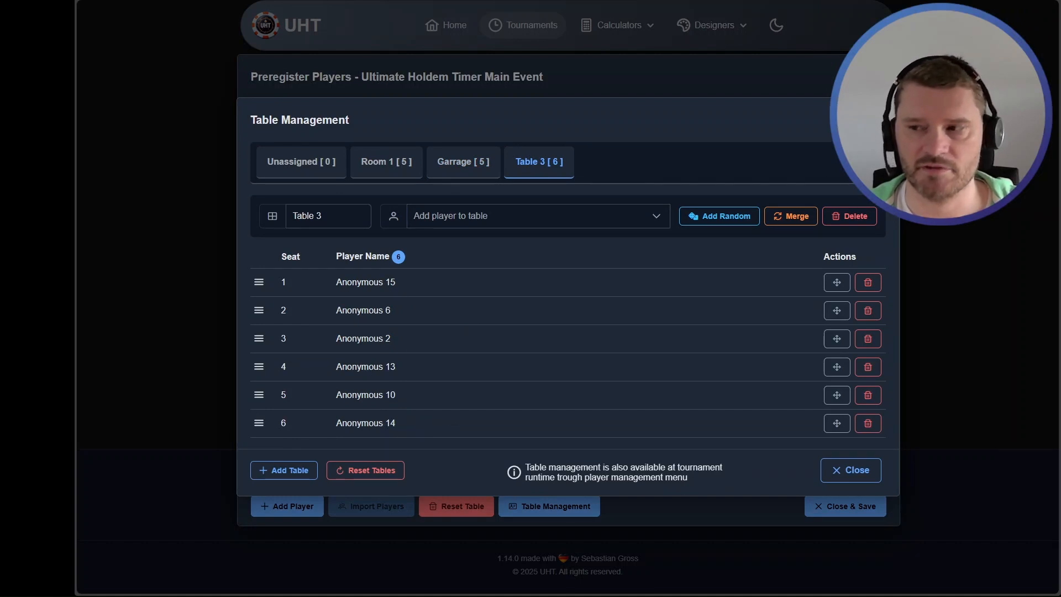
# Step: Reset the table configuration, removing all tables and unassigning all players
pyautogui.click(305, 165)
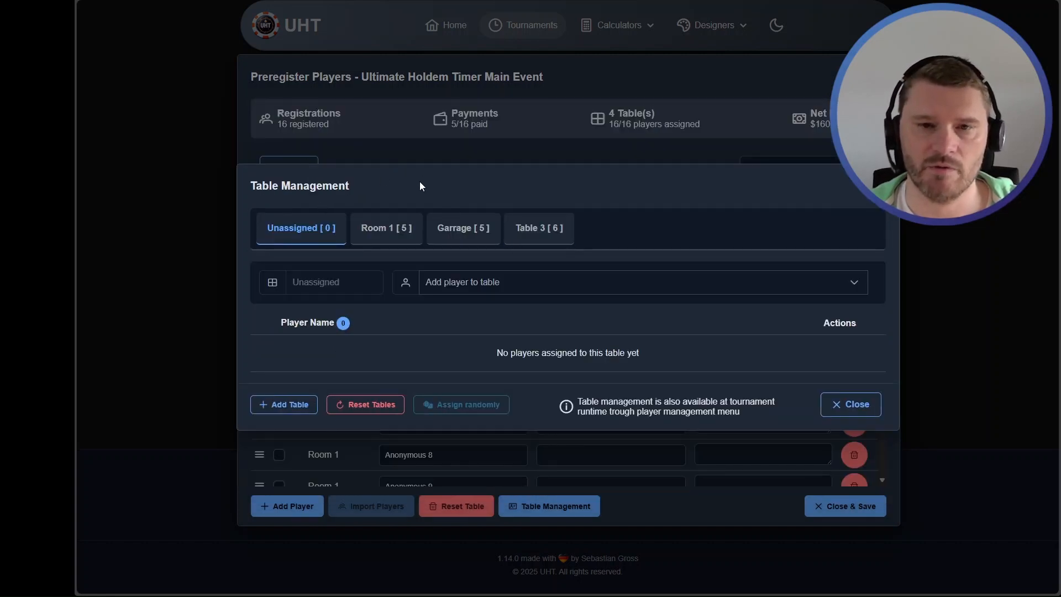
pyautogui.click(378, 406)
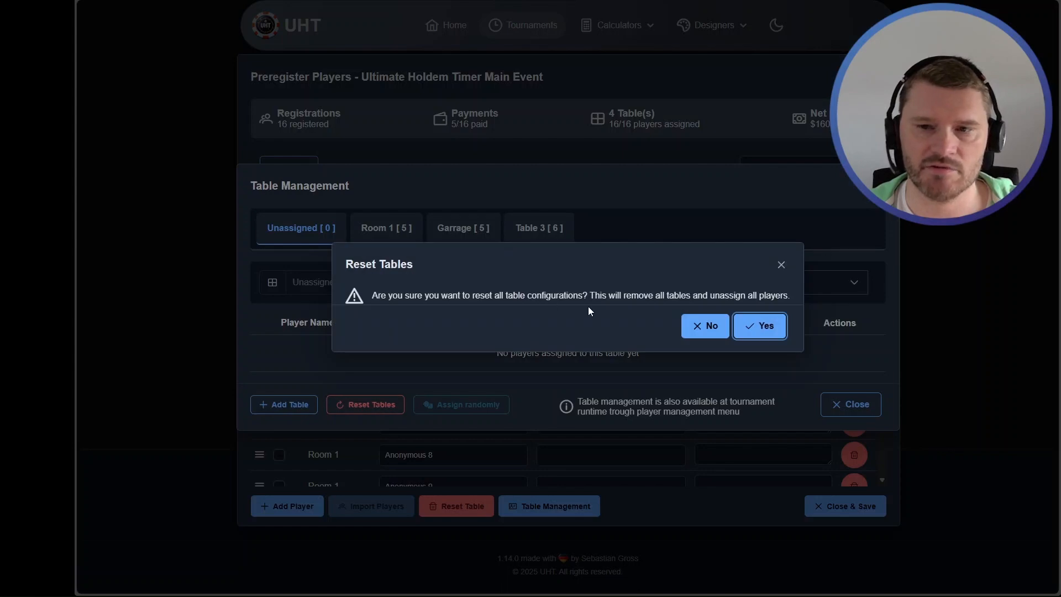
pyautogui.click(762, 326)
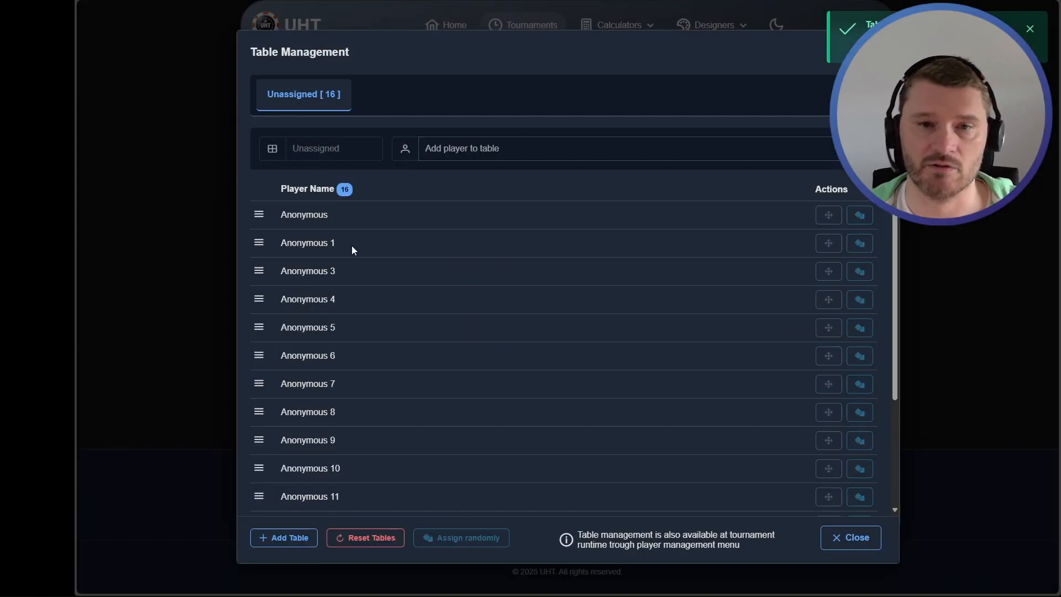
# Step: Add two empty tables to the table configuration
pyautogui.scroll(-3, 535, 309)
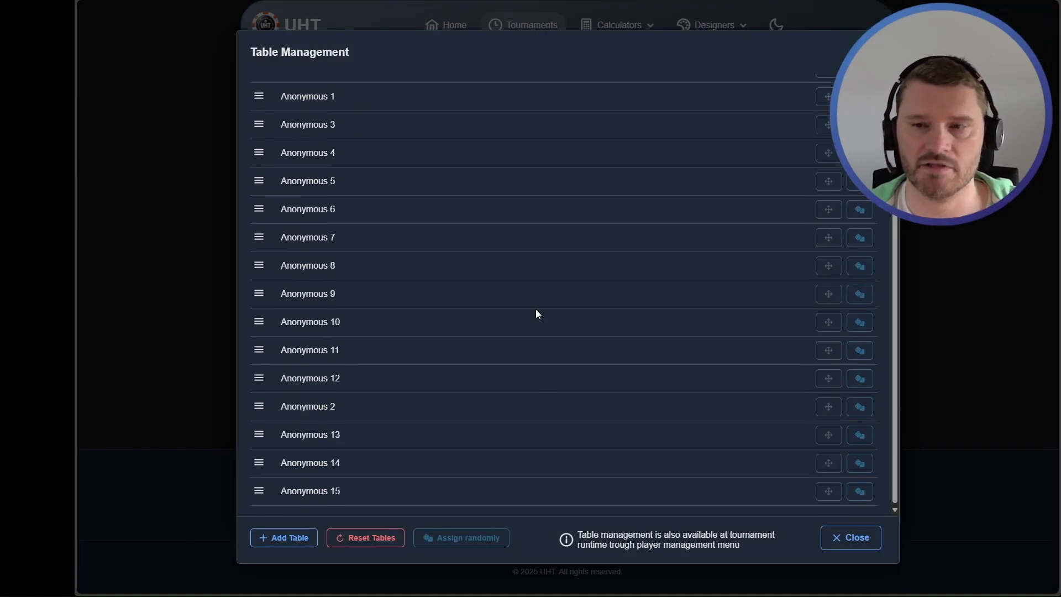
pyautogui.scroll(3, 536, 310)
pyautogui.click(303, 533)
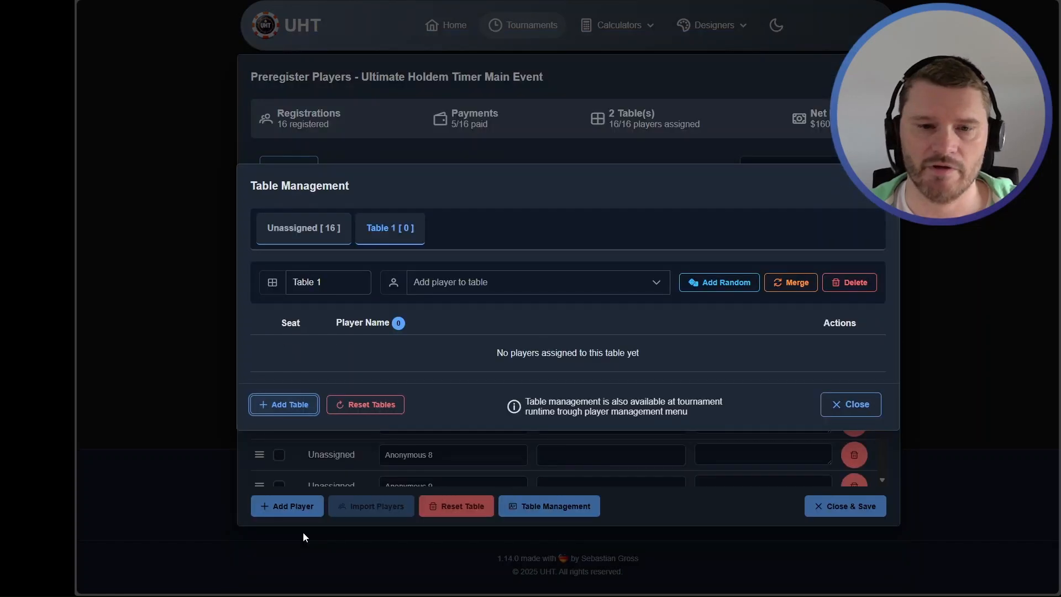
pyautogui.click(291, 409)
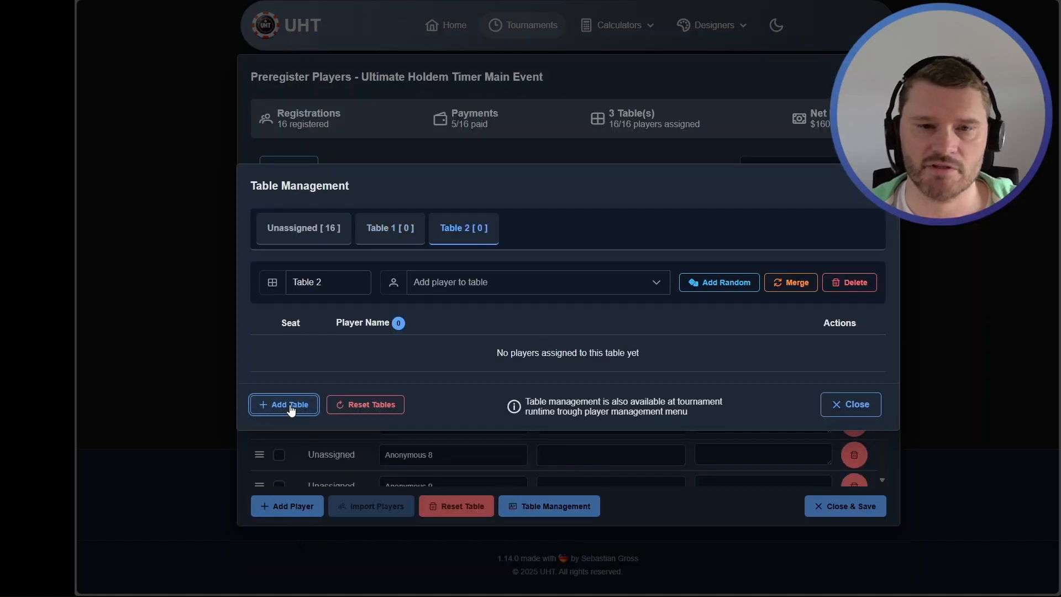
# Step: Assign 7 random unassigned players to Table 1
pyautogui.click(382, 237)
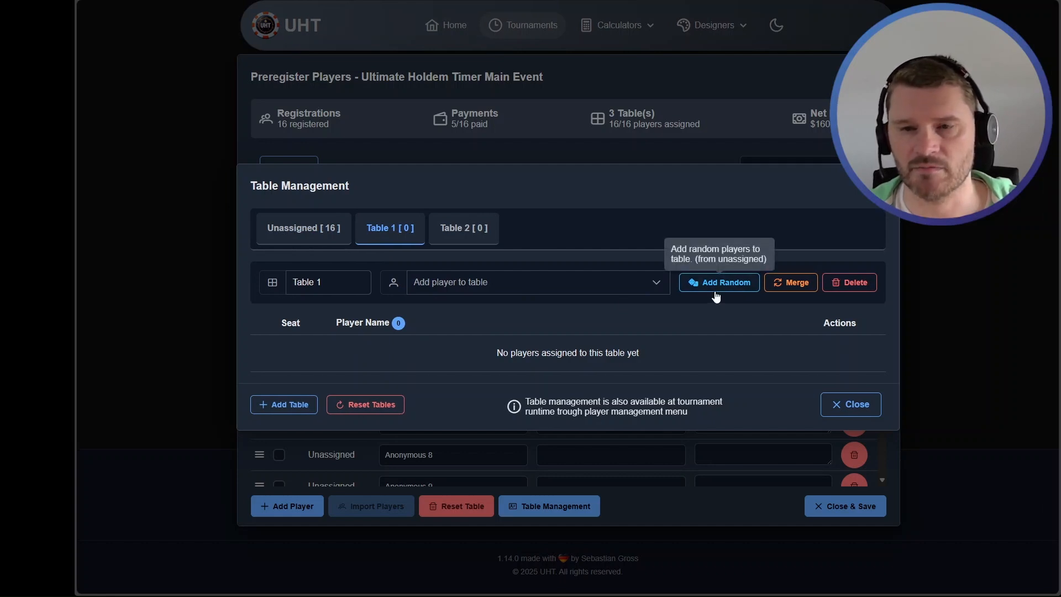
pyautogui.click(715, 286)
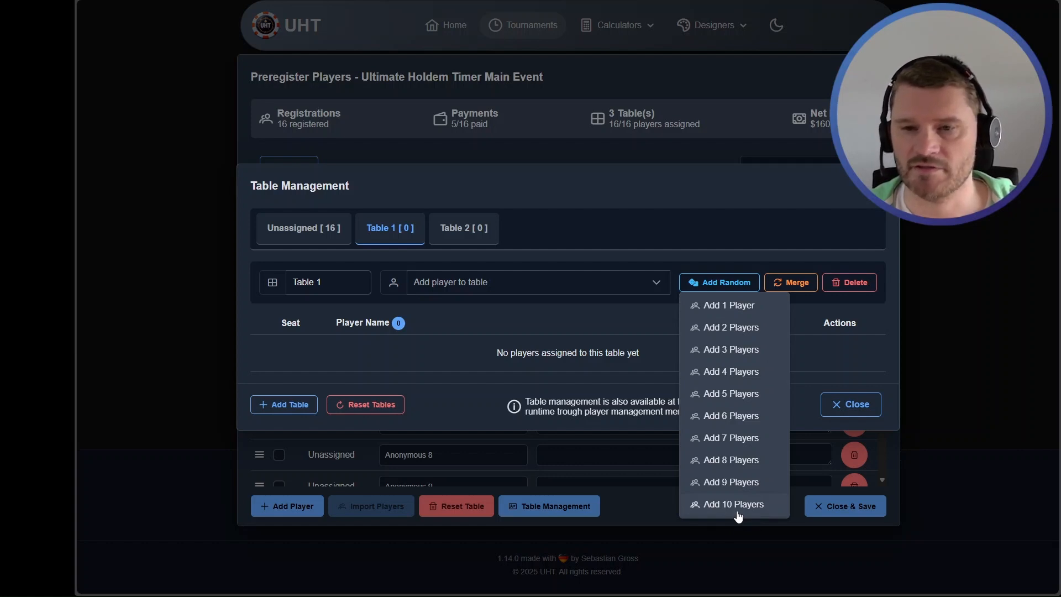
pyautogui.click(740, 438)
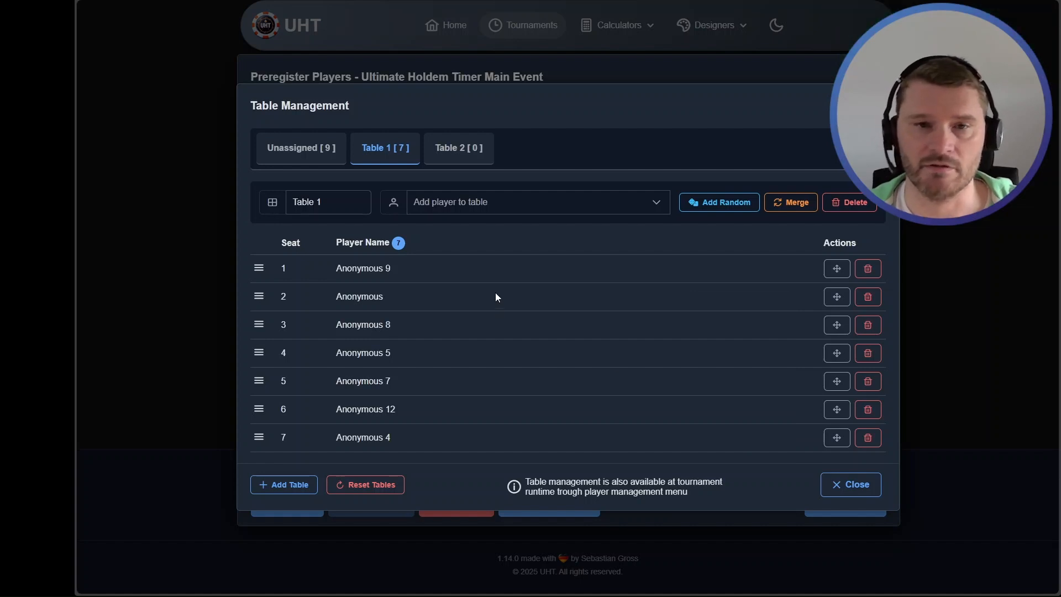
# Step: Check the unassigned players and Table 1's seating, and add 4 random players to Table 2
pyautogui.click(291, 158)
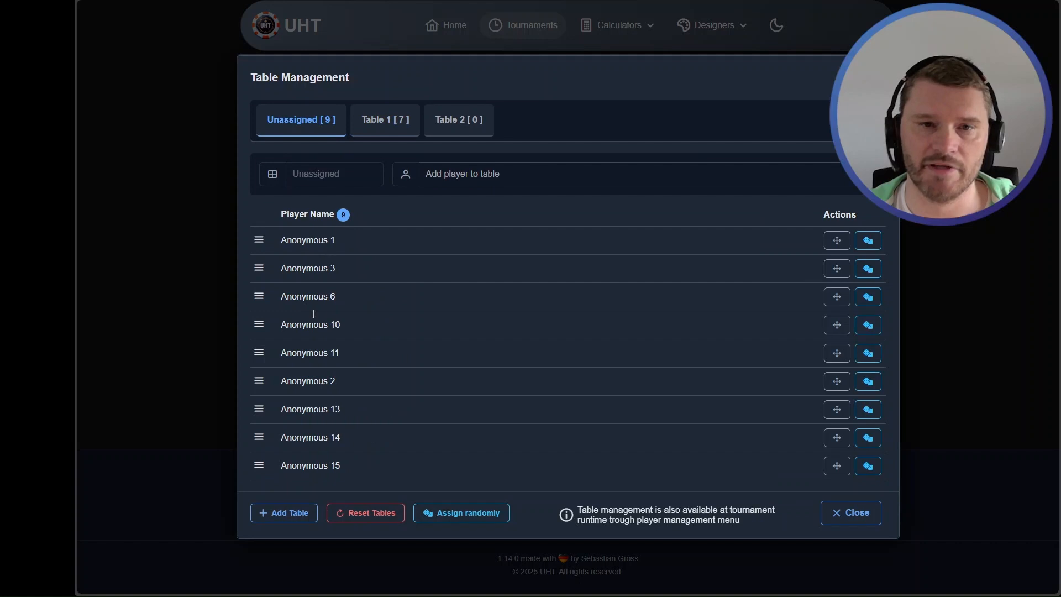
pyautogui.click(382, 126)
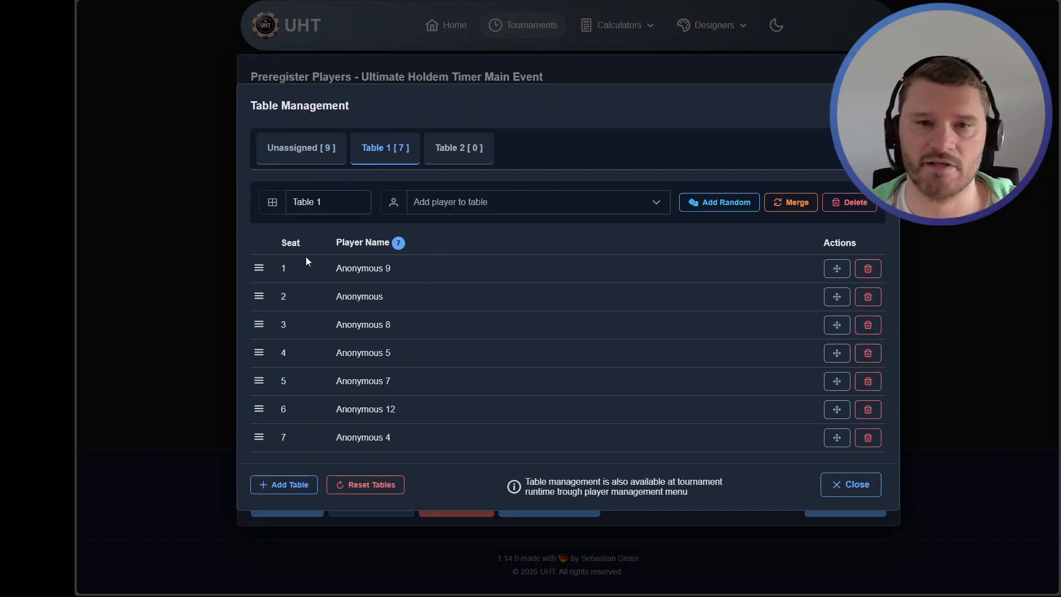
pyautogui.click(465, 161)
pyautogui.click(738, 283)
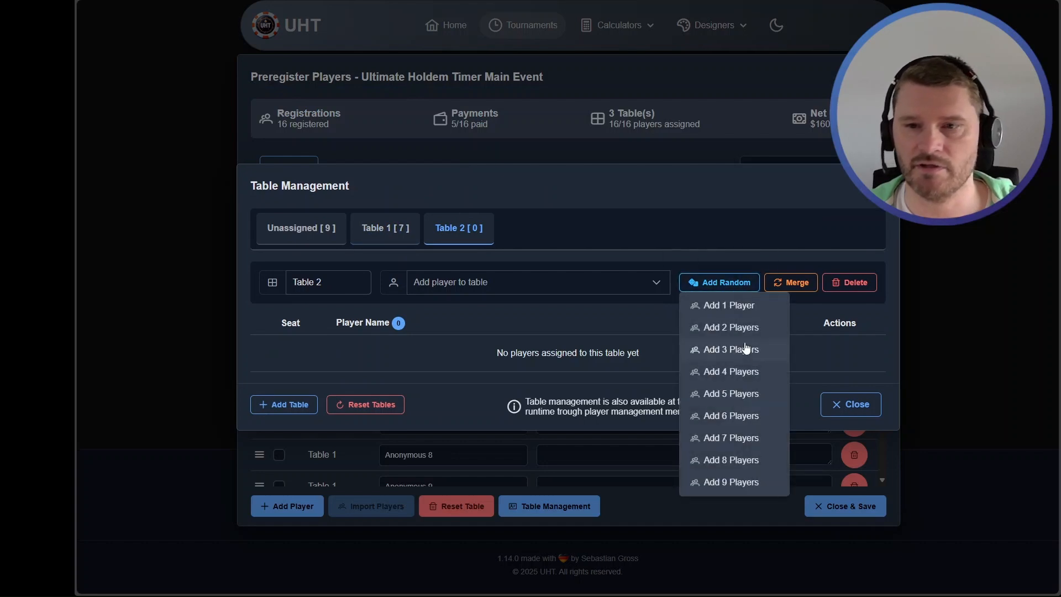
pyautogui.click(741, 374)
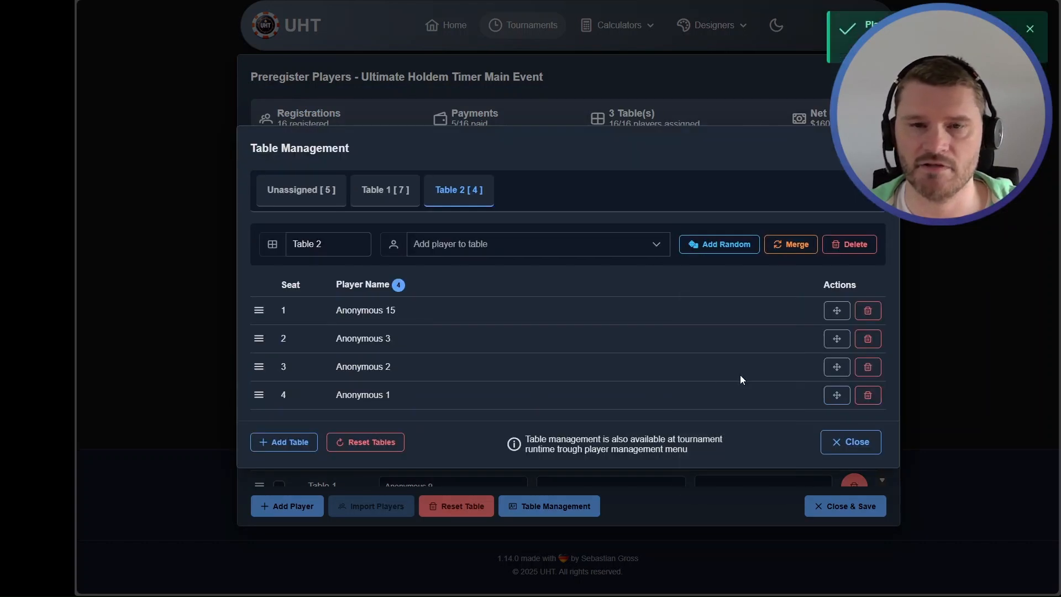
# Step: Add a third table and assign 5 random unassigned players to it
pyautogui.click(295, 446)
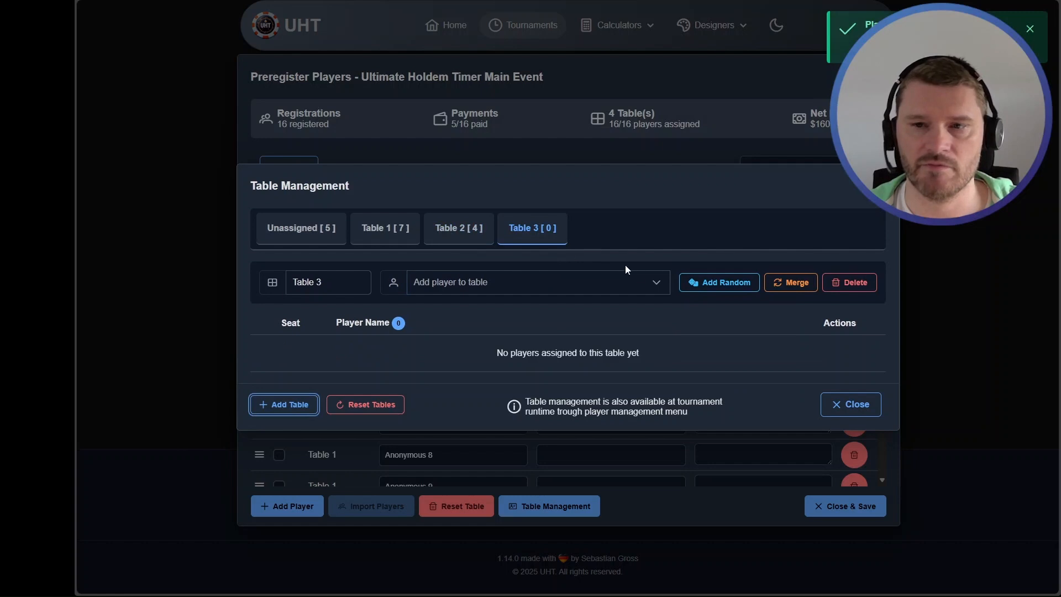
pyautogui.click(712, 285)
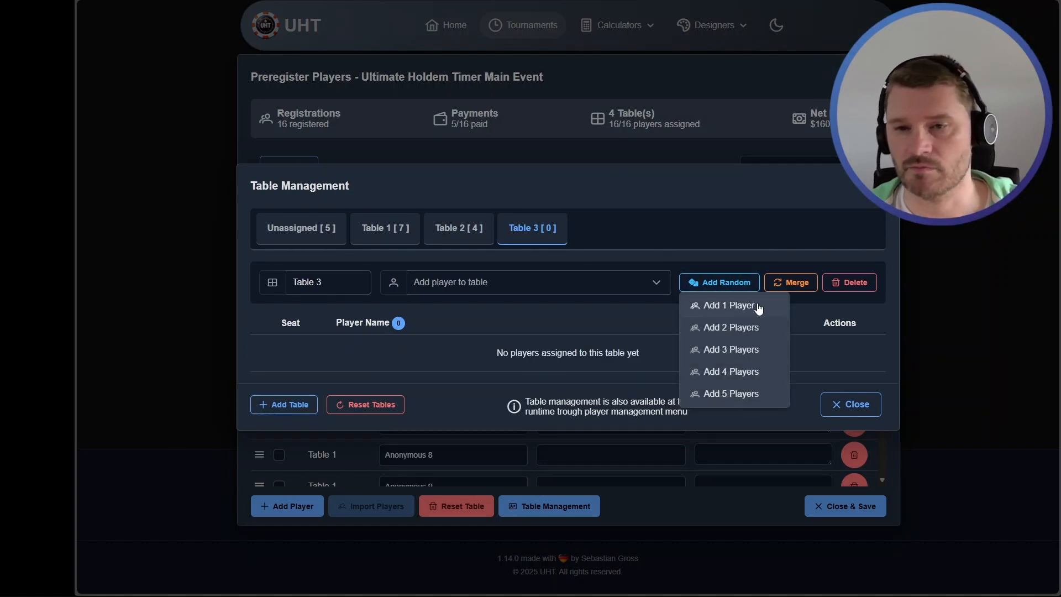
pyautogui.click(739, 401)
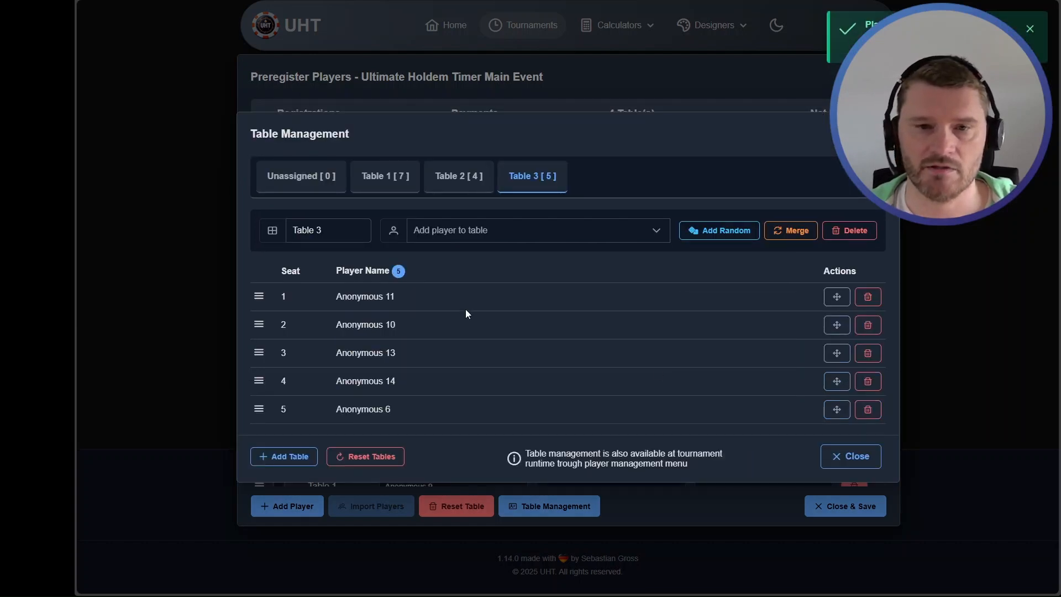
# Step: Remove Anonymous 10 in seat 2 from Table 3 and check the unassigned players list
pyautogui.click(445, 190)
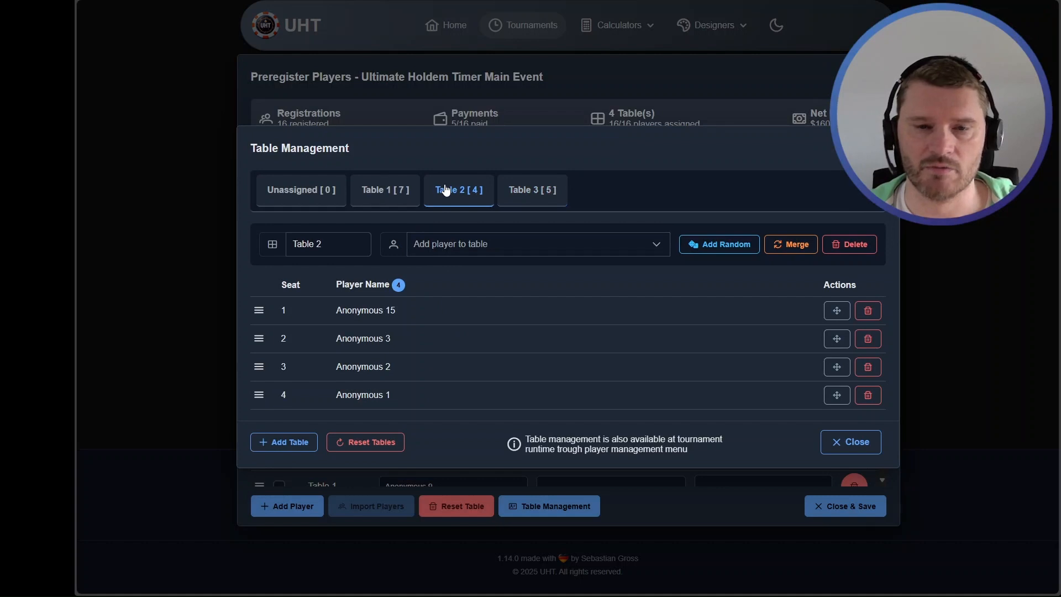
pyautogui.click(375, 190)
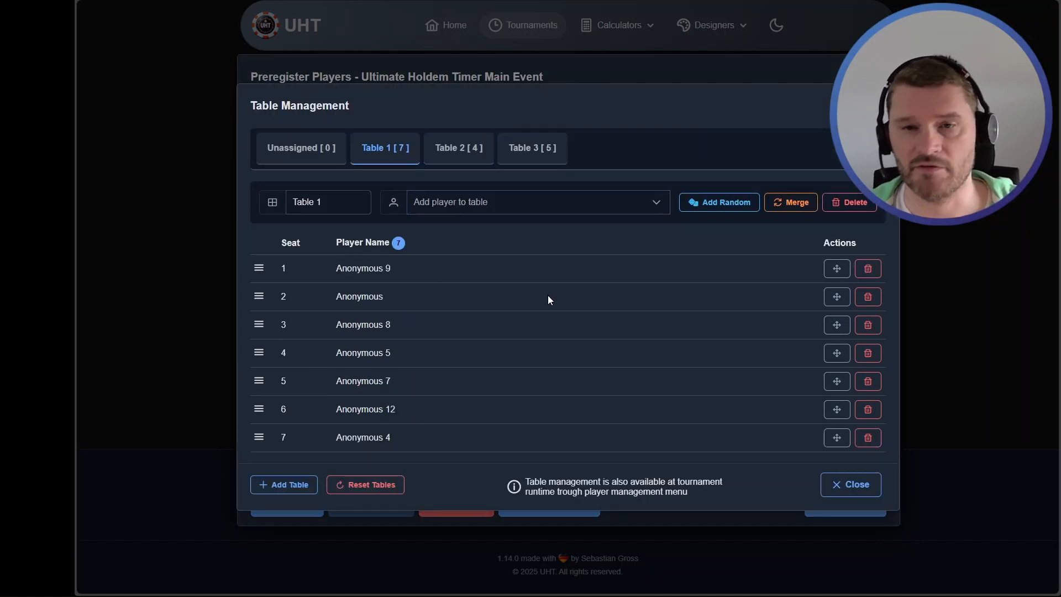
pyautogui.click(539, 156)
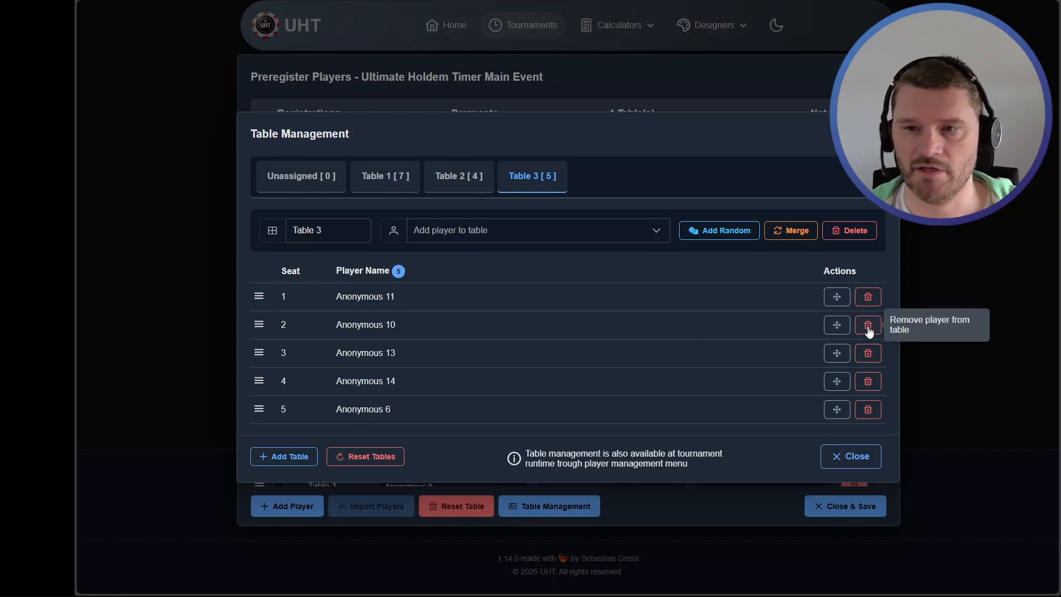
pyautogui.click(867, 326)
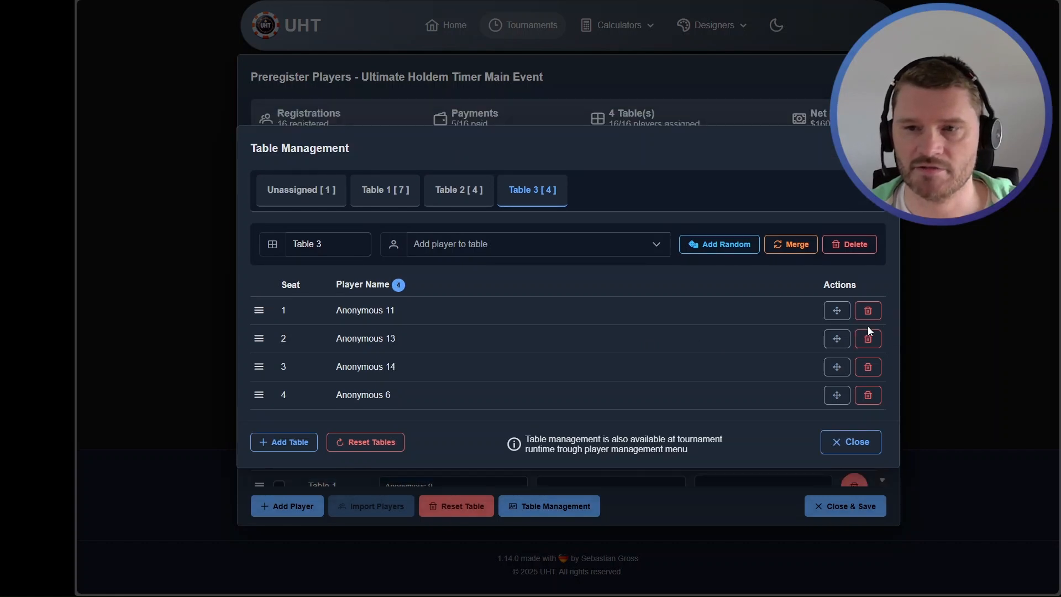
pyautogui.click(310, 201)
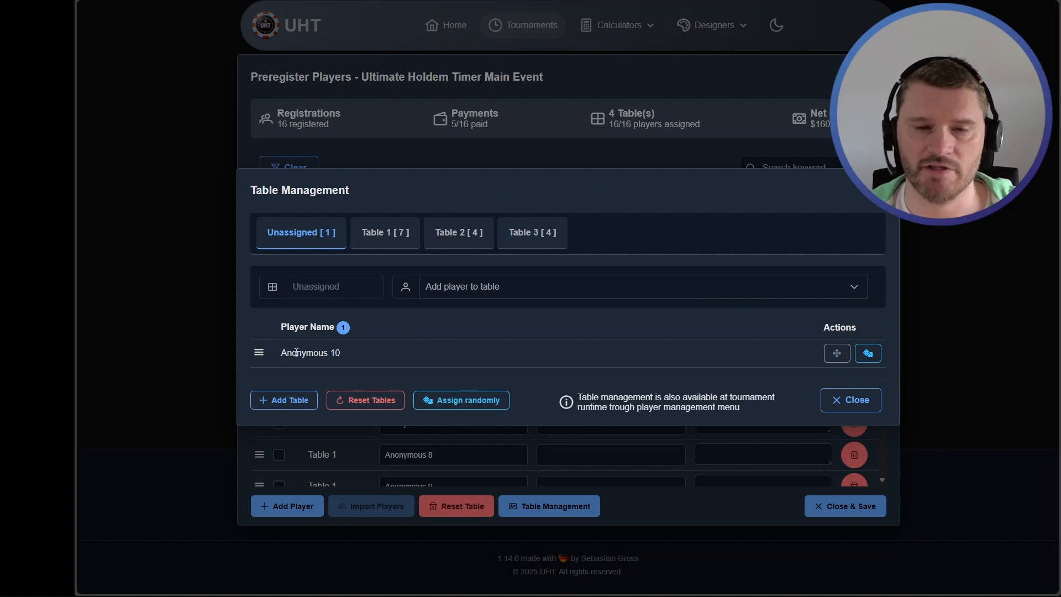
pyautogui.moveTo(283, 353); pyautogui.dragTo(407, 354)
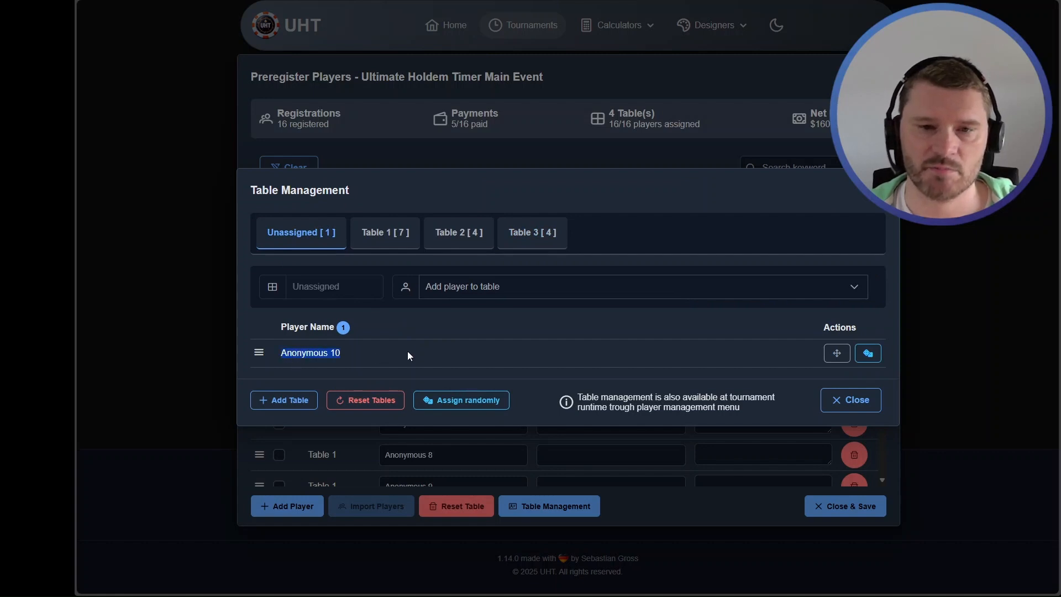
pyautogui.click(407, 354)
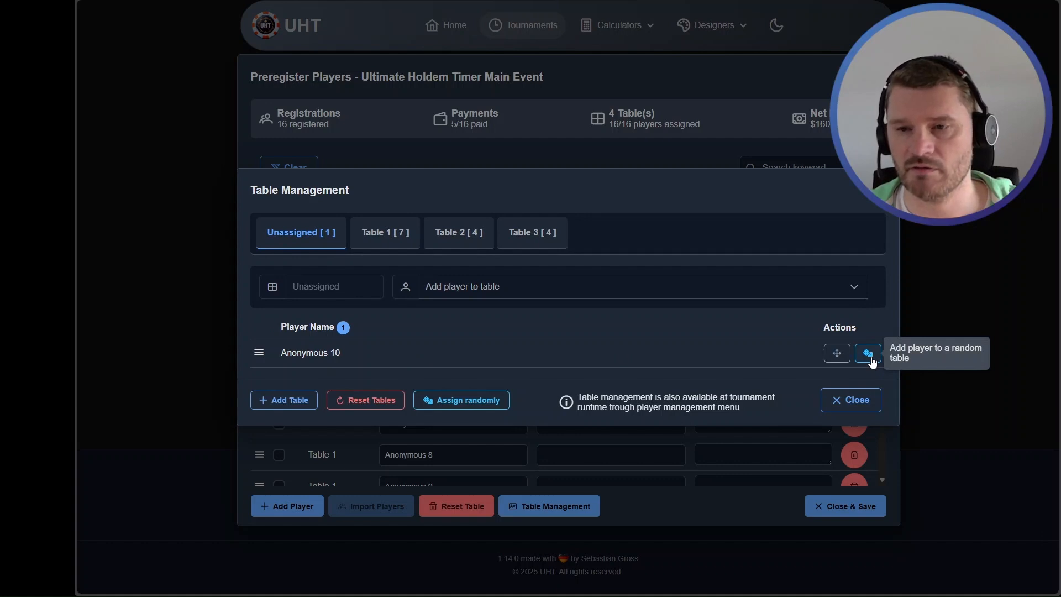
# Step: Examine the random seat placement options for Anonymous 10 and compare them with the seat order of Table 1
pyautogui.click(868, 354)
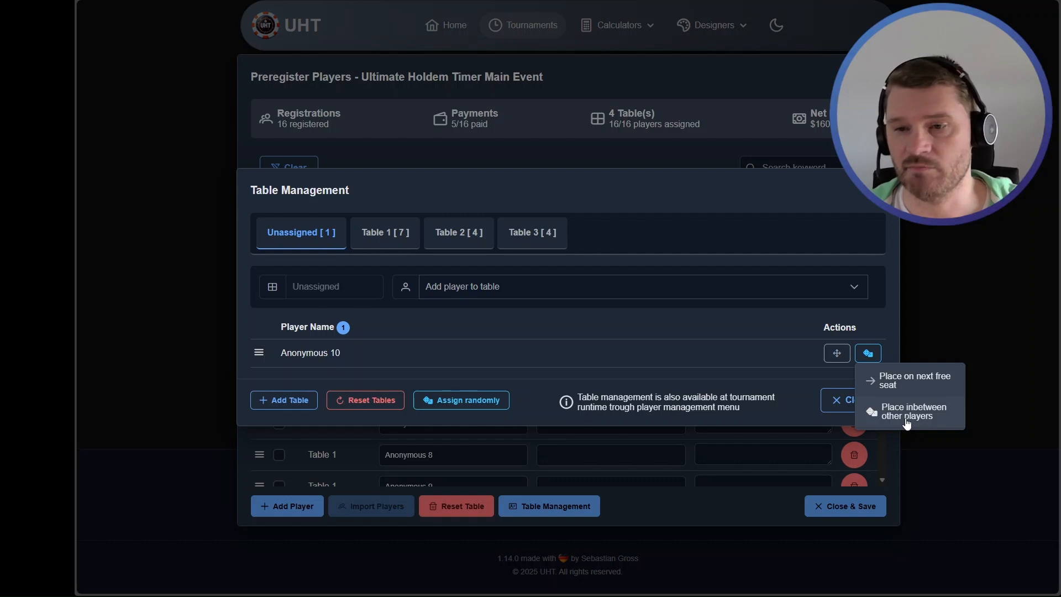
pyautogui.click(382, 236)
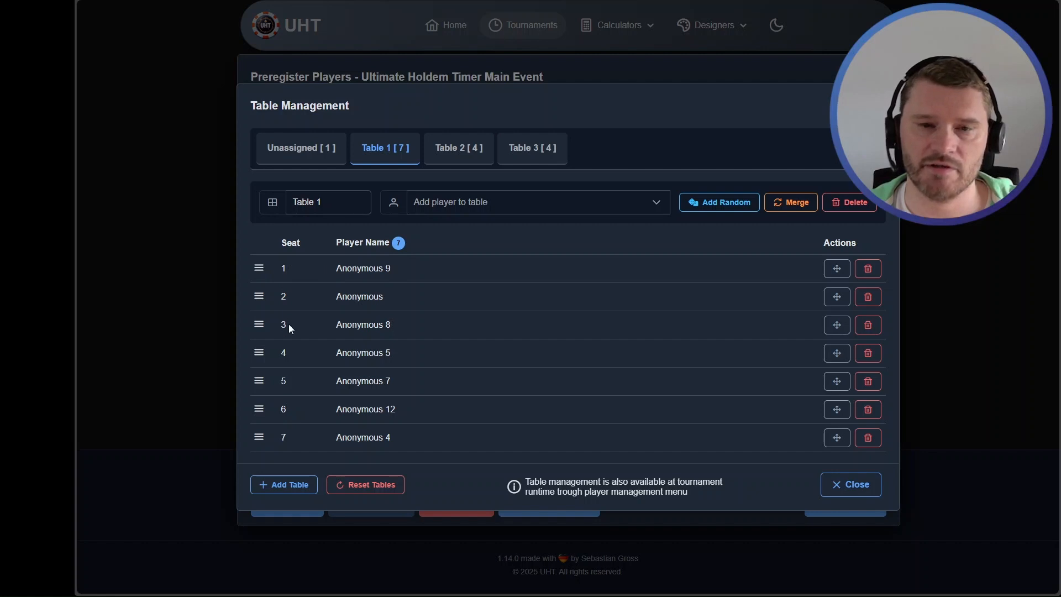
pyautogui.click(321, 152)
pyautogui.click(868, 353)
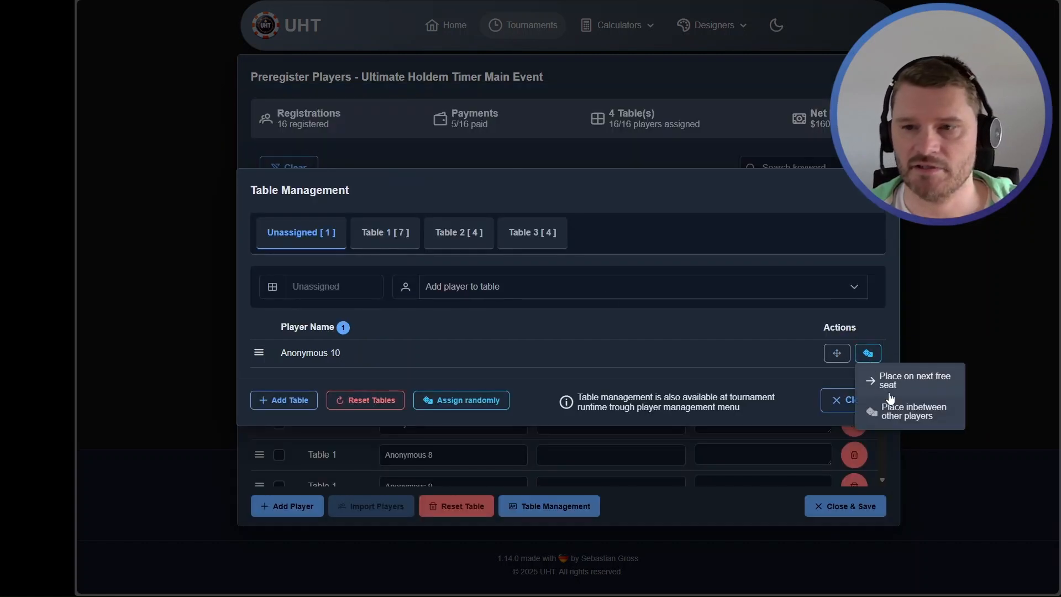
pyautogui.click(394, 226)
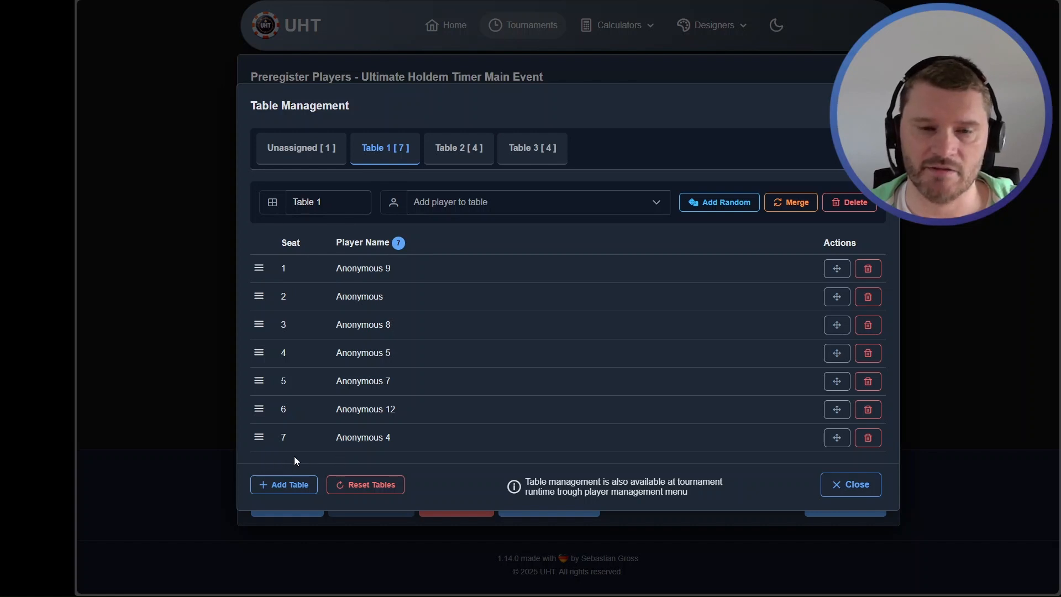
pyautogui.click(330, 157)
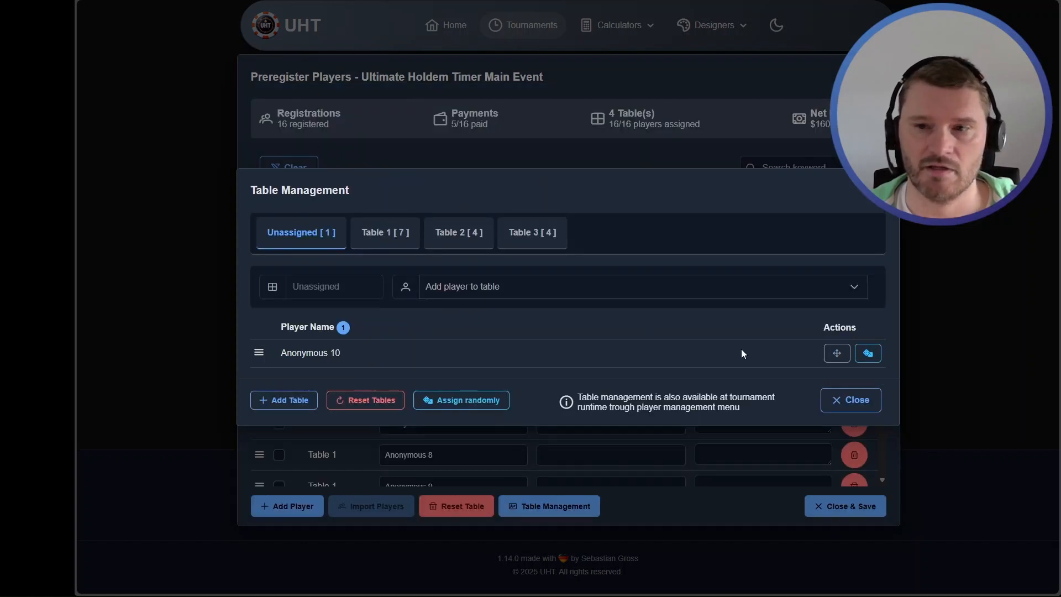
pyautogui.click(868, 354)
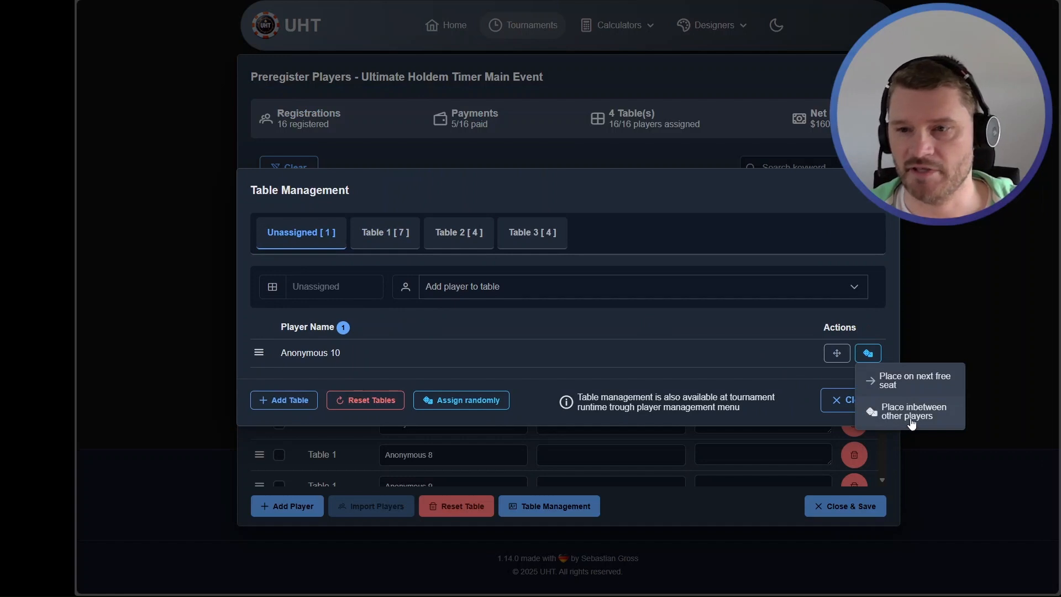
pyautogui.click(397, 230)
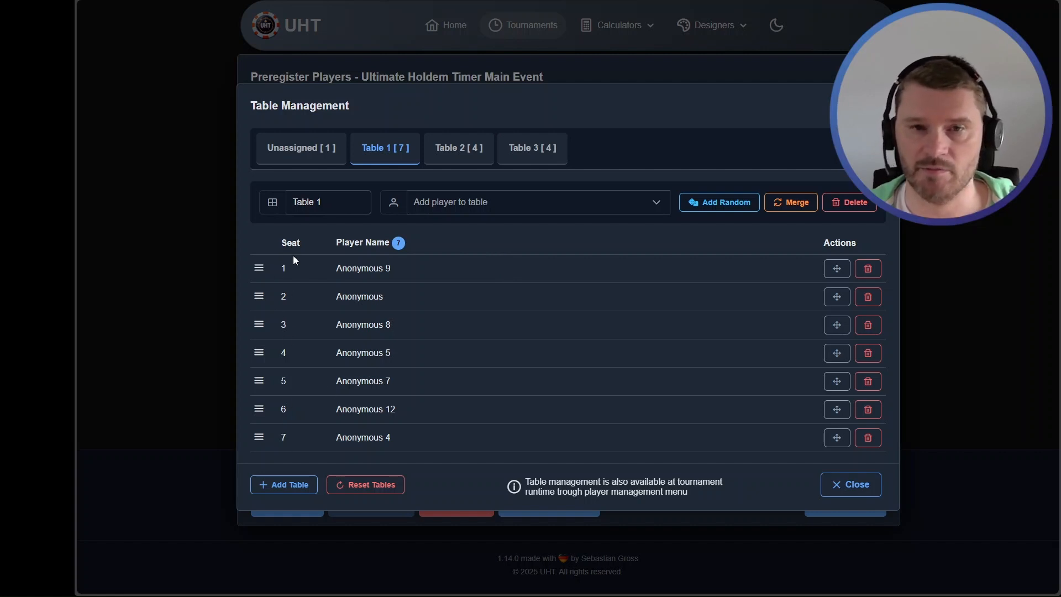
# Step: Place Anonymous 10 at a random table in between other players and check the player's seat at Table 2
pyautogui.click(304, 156)
pyautogui.click(861, 356)
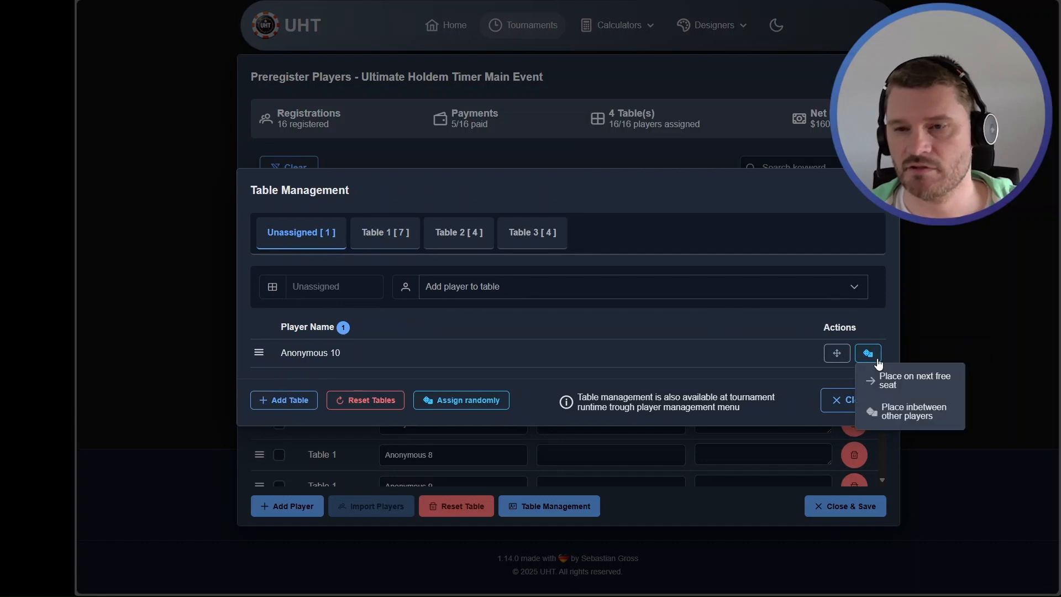
pyautogui.click(915, 422)
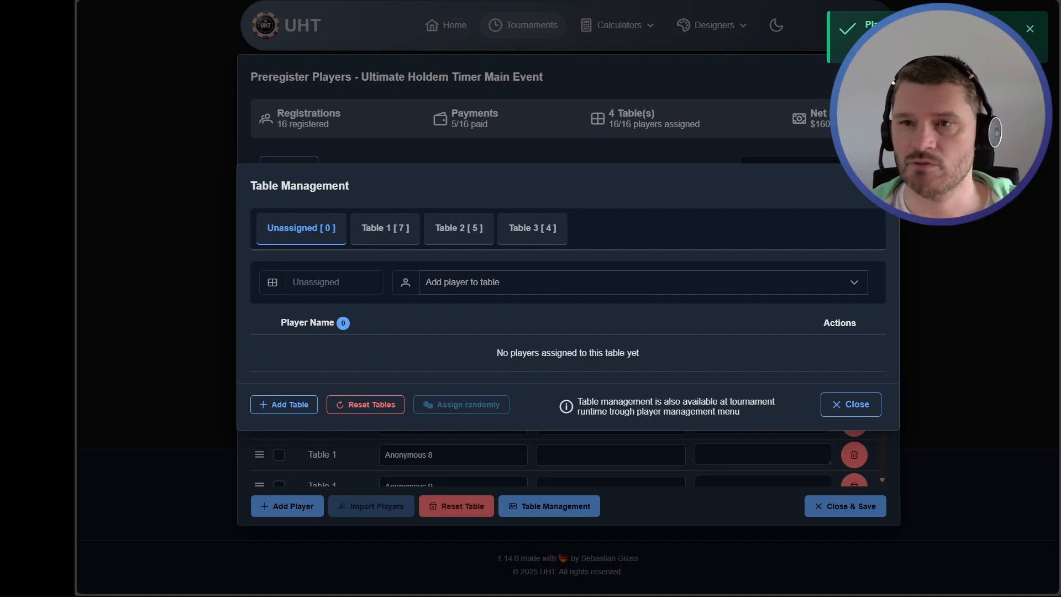
pyautogui.click(437, 228)
pyautogui.moveTo(398, 409); pyautogui.dragTo(275, 411)
pyautogui.click(419, 415)
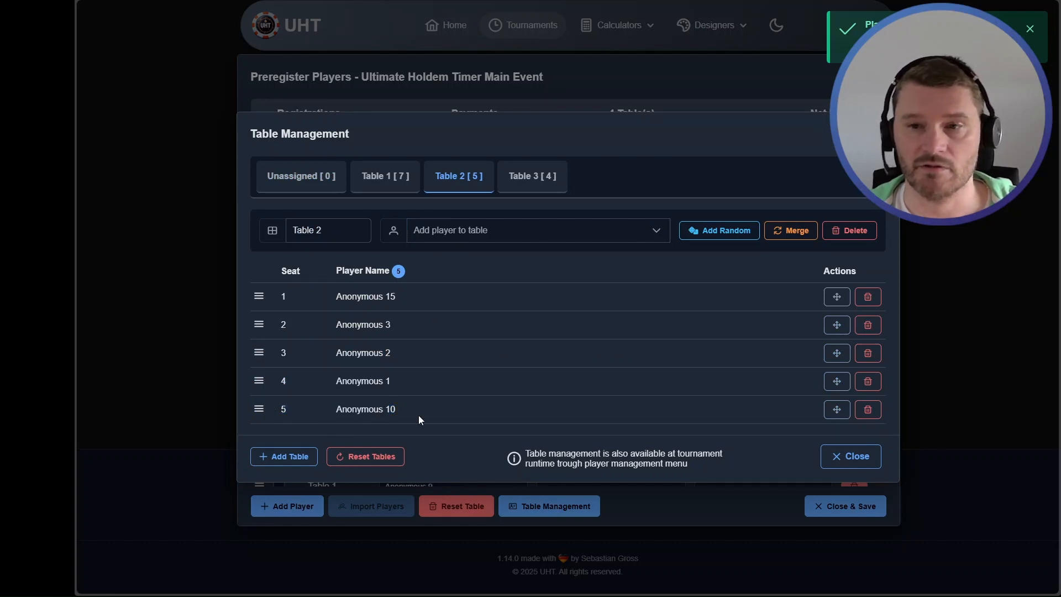
# Step: Find Anonymous 6 by searching for 6 and add the player to Table 1
pyautogui.click(385, 176)
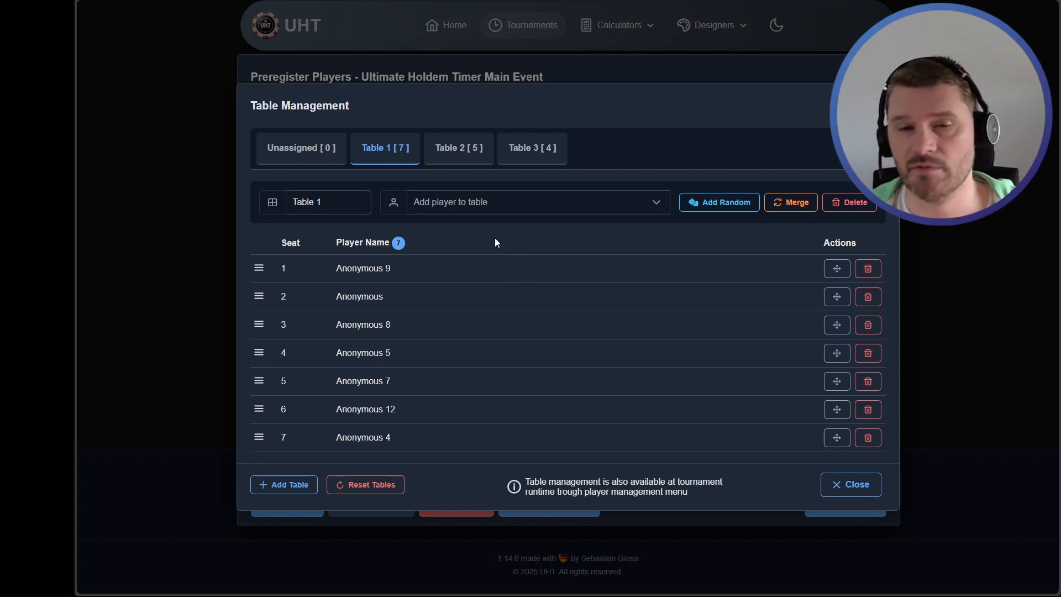
pyautogui.click(303, 146)
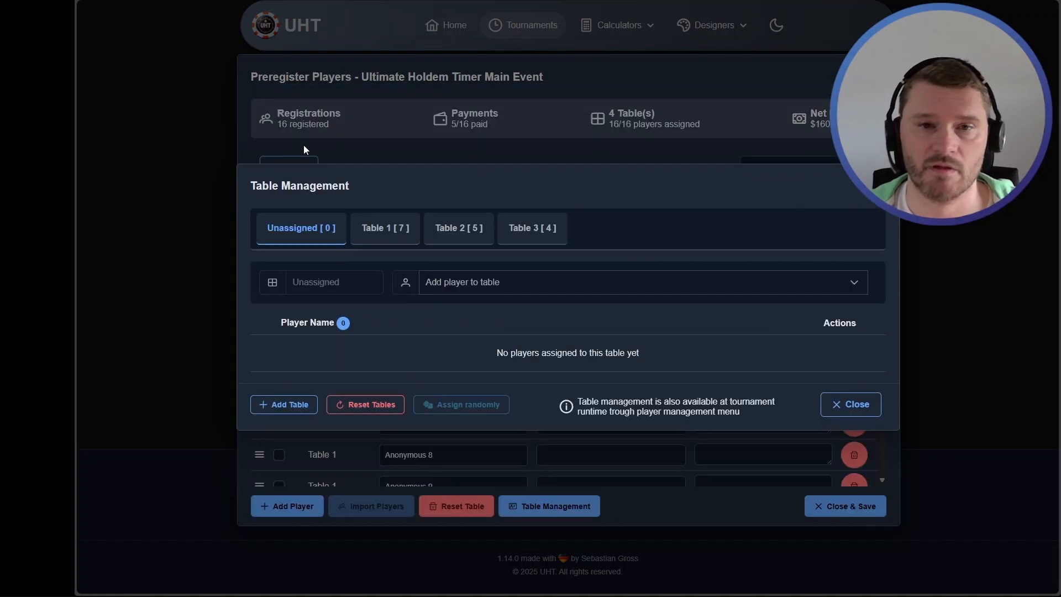
pyautogui.click(399, 228)
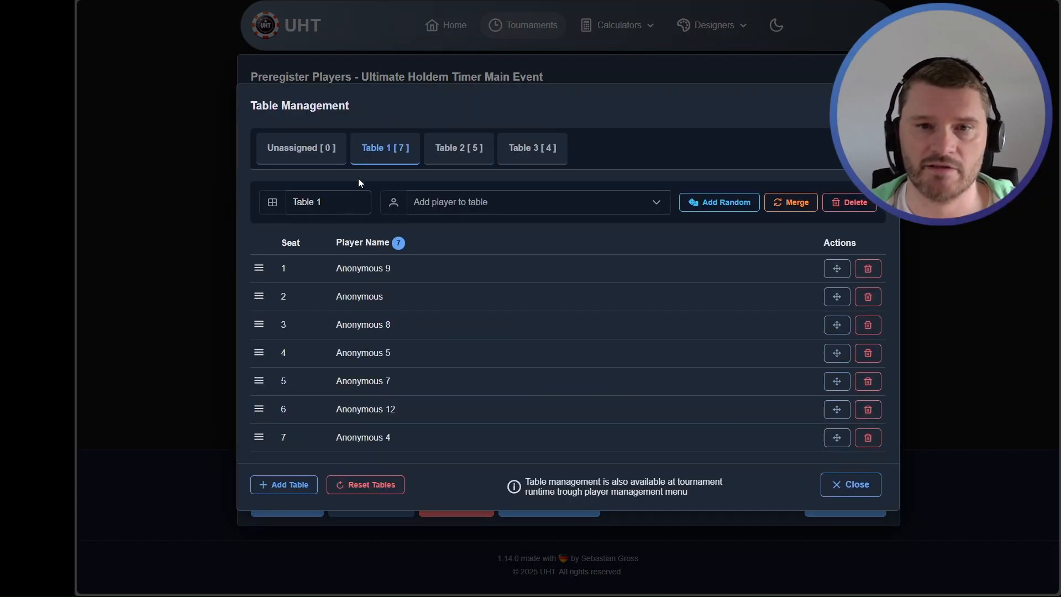
pyautogui.click(553, 208)
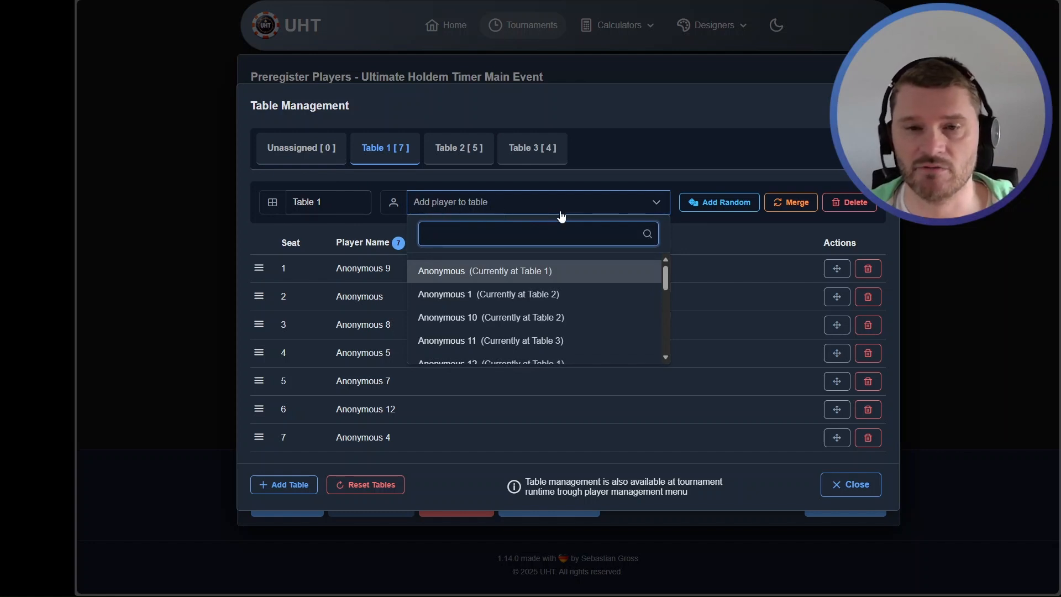
pyautogui.scroll(-1, 668, 286)
pyautogui.moveTo(668, 286)
pyautogui.mouseDown()
pyautogui.moveTo(666, 332)
pyautogui.moveTo(668, 280)
pyautogui.mouseUp()
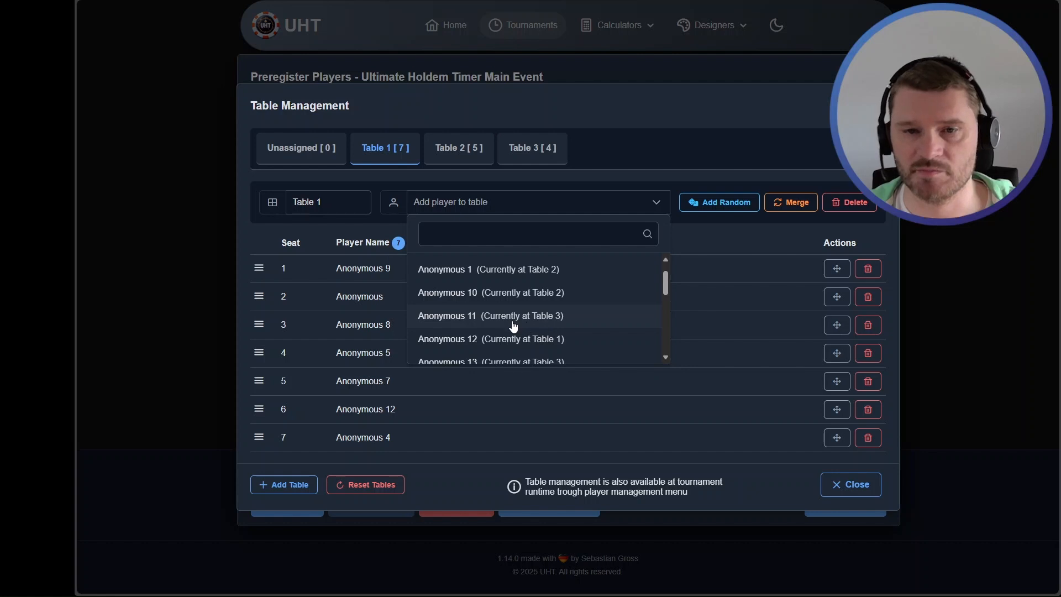
pyautogui.scroll(1, 514, 326)
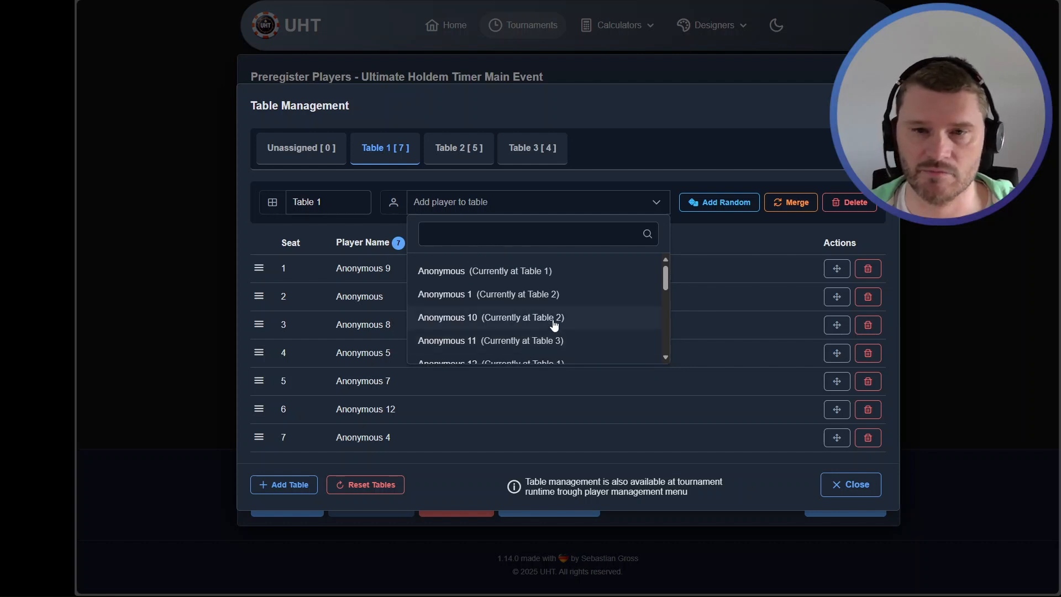
pyautogui.click(485, 235)
pyautogui.write('6')
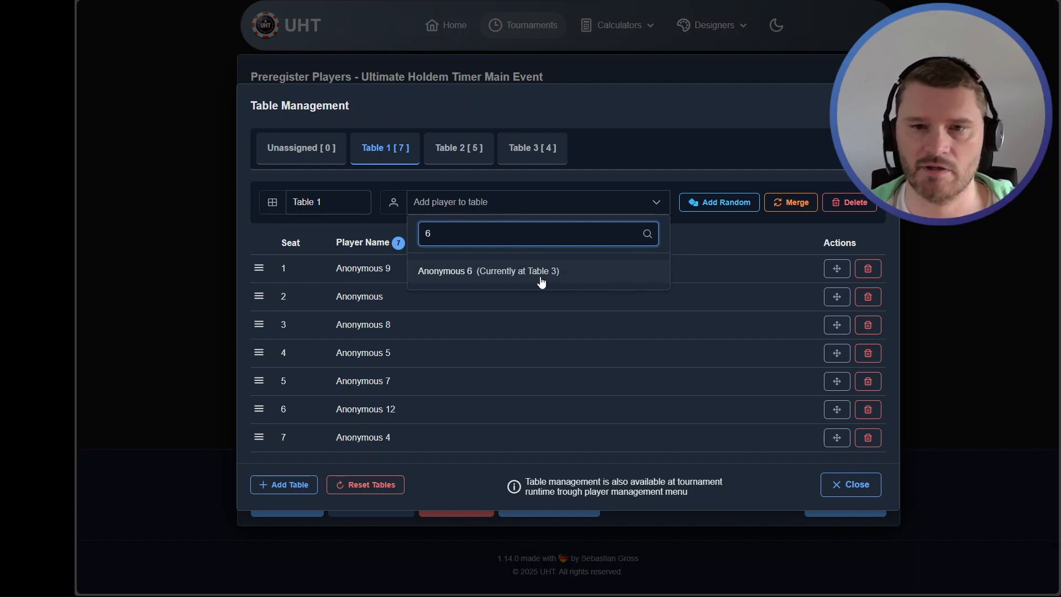
pyautogui.click(540, 276)
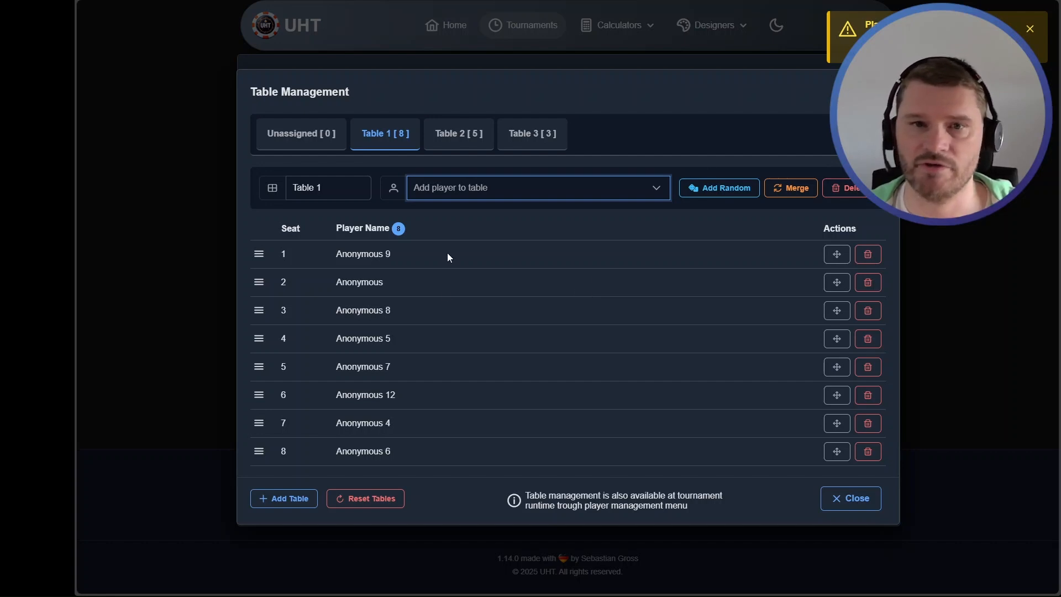
# Step: Move Anonymous 6 from seat 8 of Table 1 to Table 3 and check the Table 3 seating
pyautogui.moveTo(402, 452); pyautogui.dragTo(327, 456)
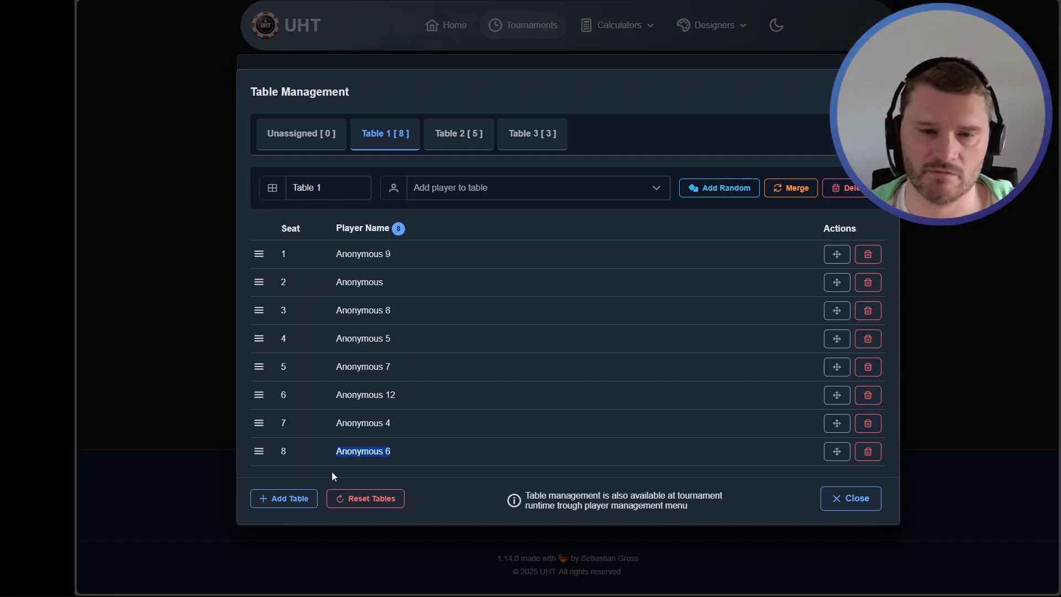
pyautogui.click(332, 472)
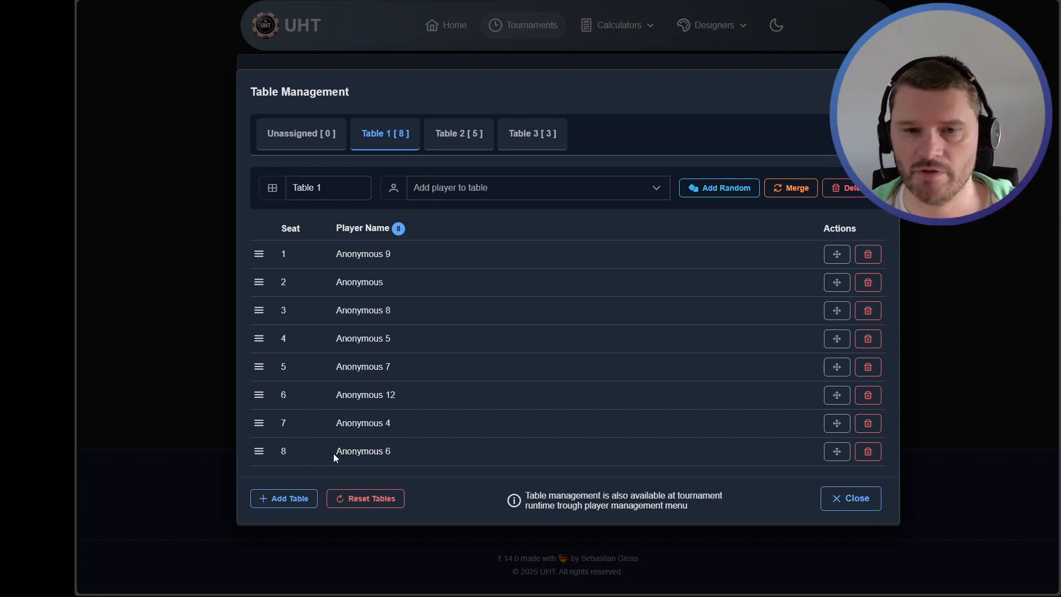
pyautogui.moveTo(334, 453); pyautogui.dragTo(404, 451)
pyautogui.click(403, 451)
pyautogui.click(837, 453)
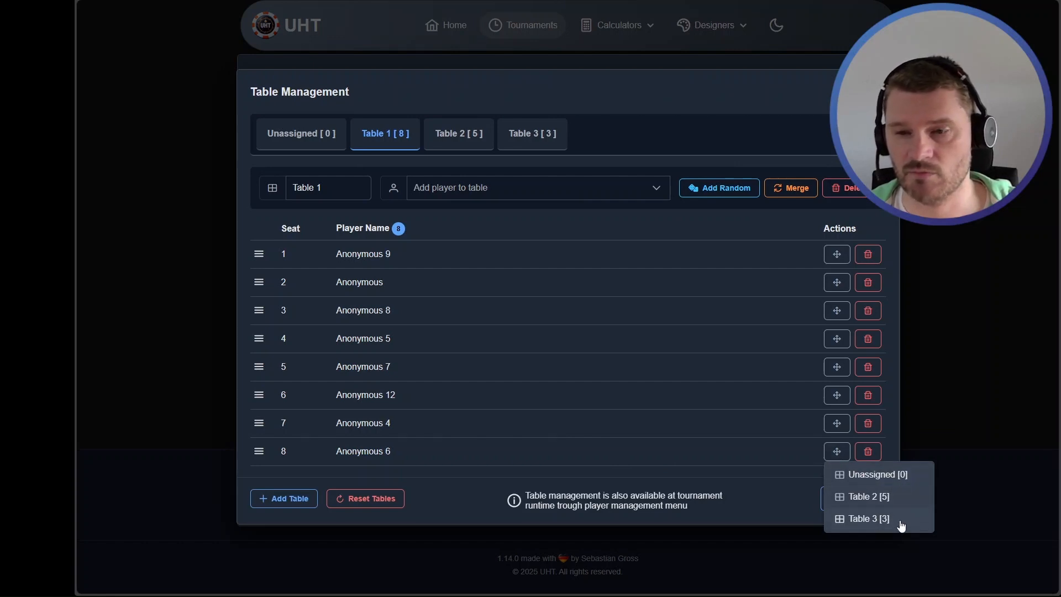
pyautogui.click(868, 520)
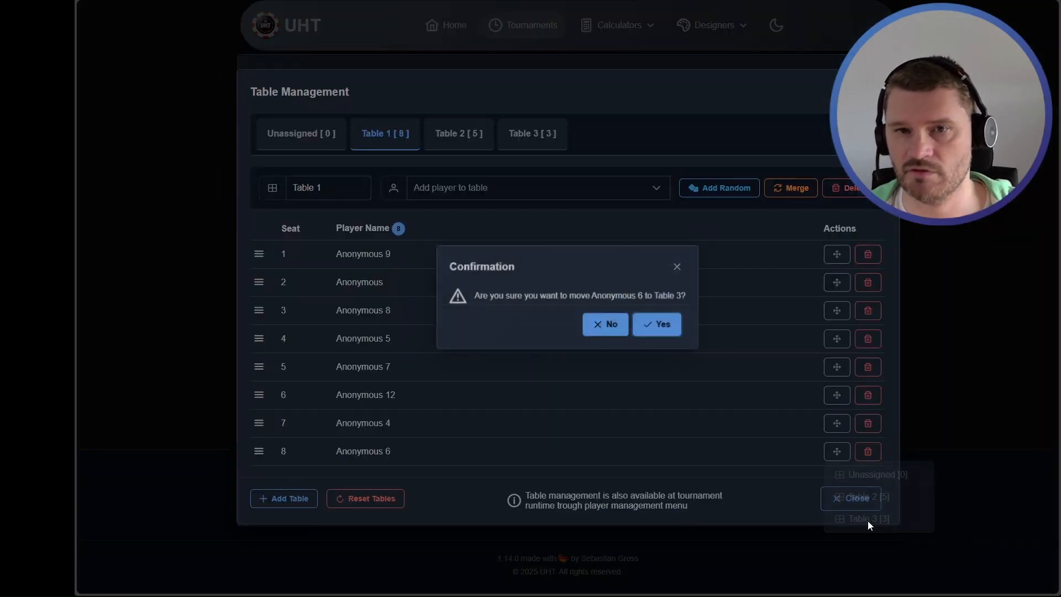
pyautogui.click(666, 331)
pyautogui.click(533, 148)
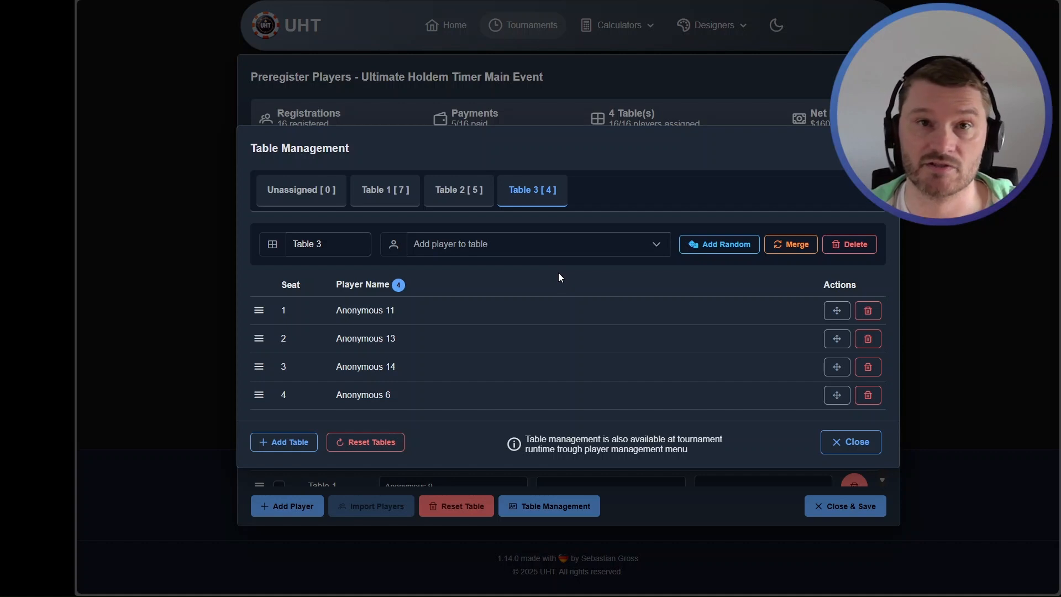
# Step: Merge Table 2 into Table 3 and check the seating of the remaining tables
pyautogui.click(459, 194)
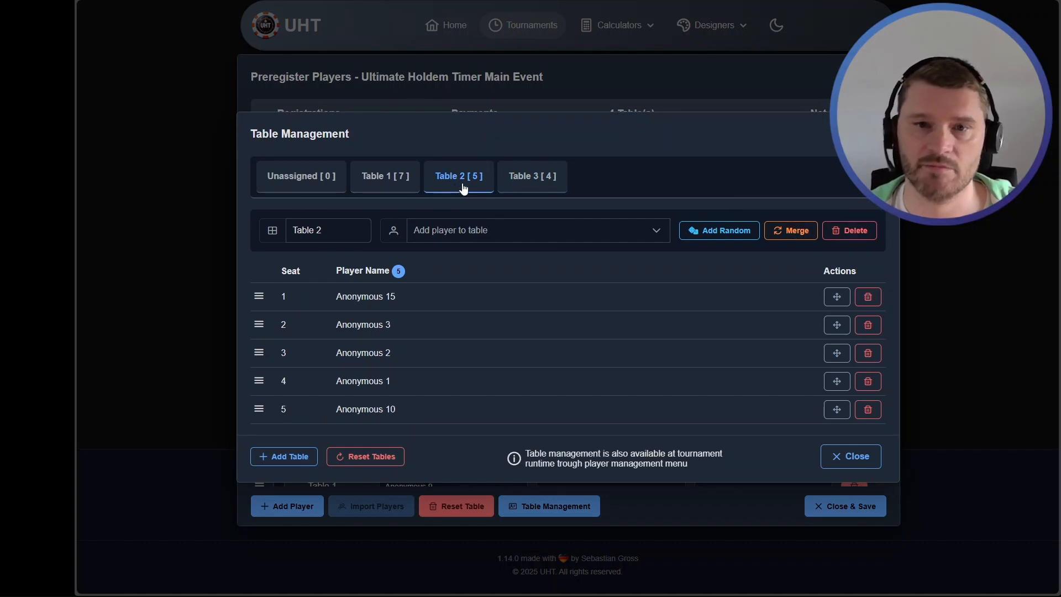
pyautogui.click(793, 231)
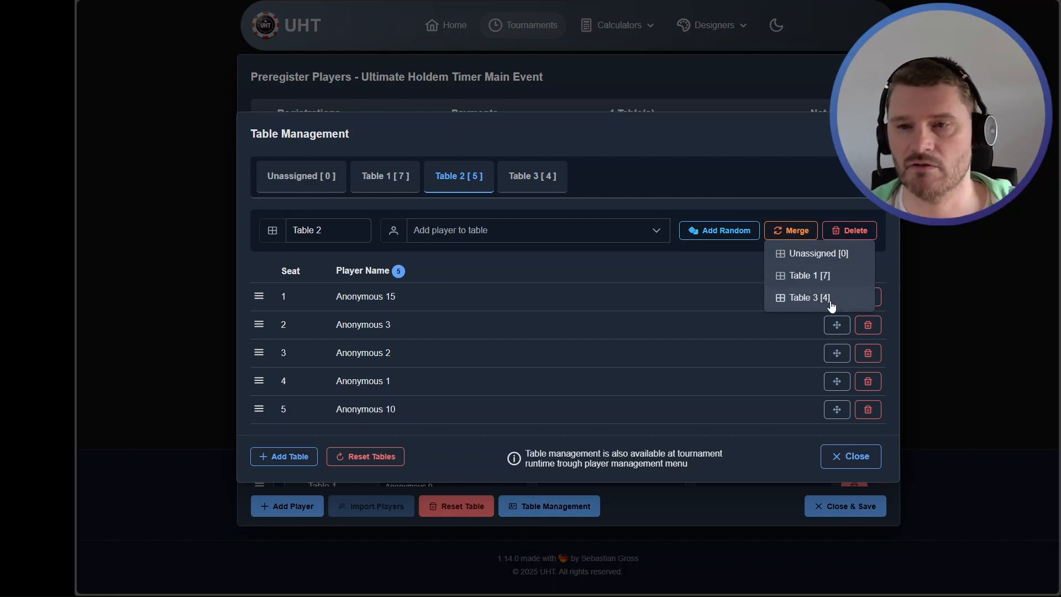
pyautogui.click(801, 299)
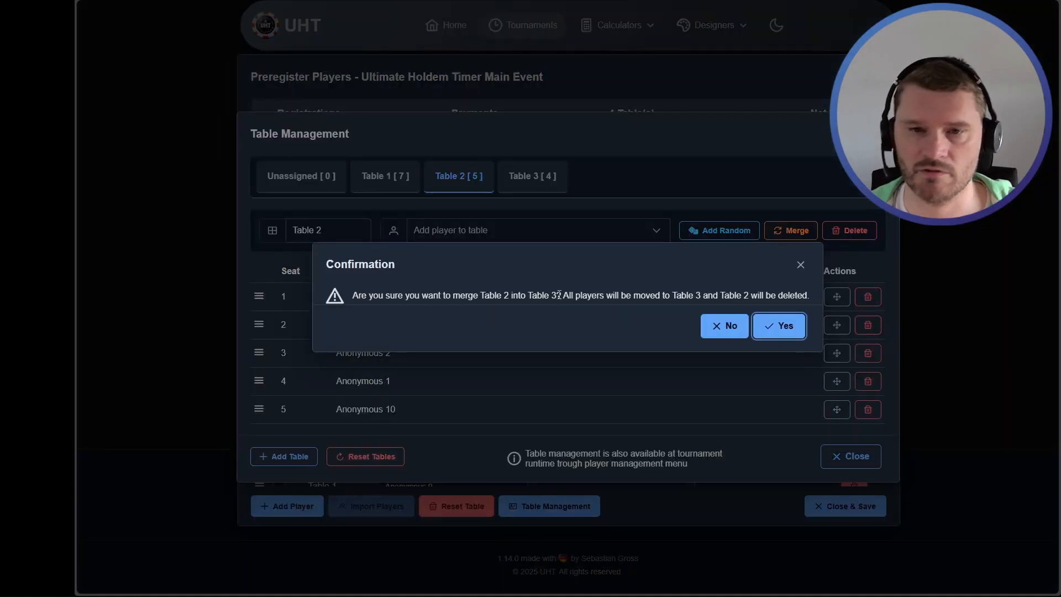
pyautogui.click(785, 330)
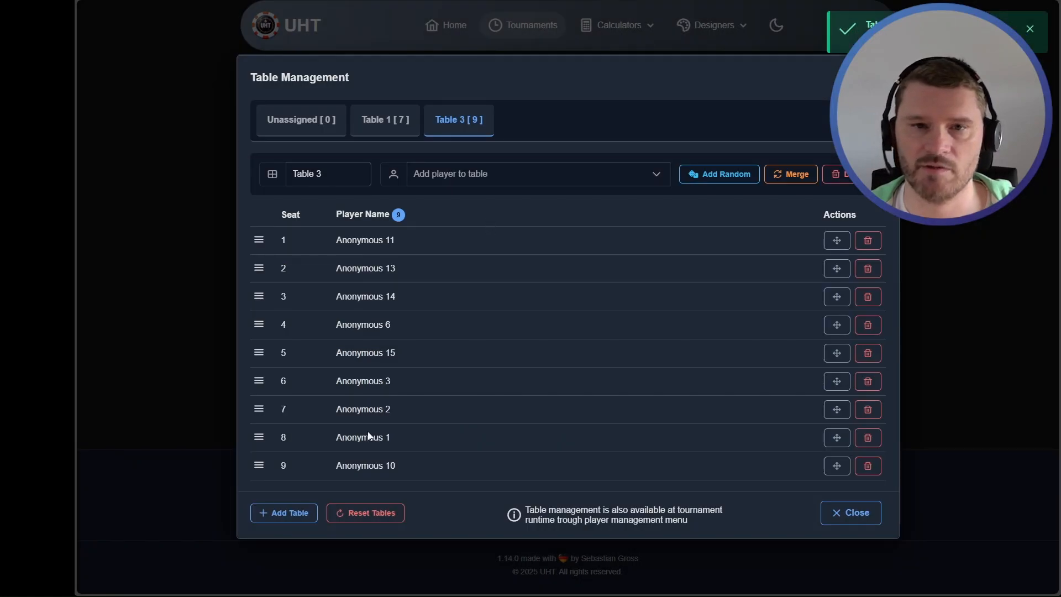
pyautogui.click(376, 119)
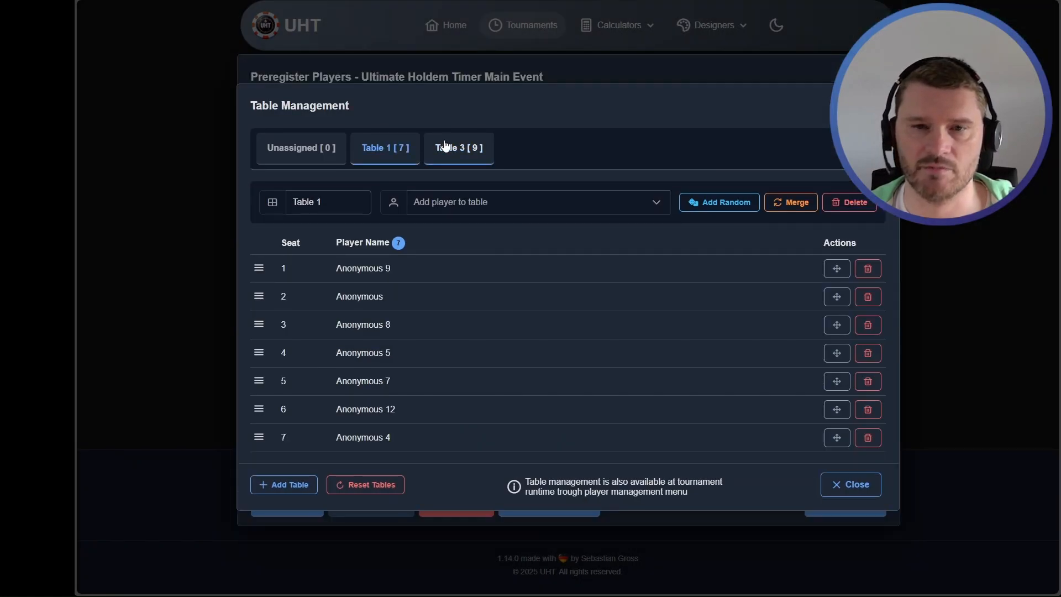
pyautogui.click(463, 145)
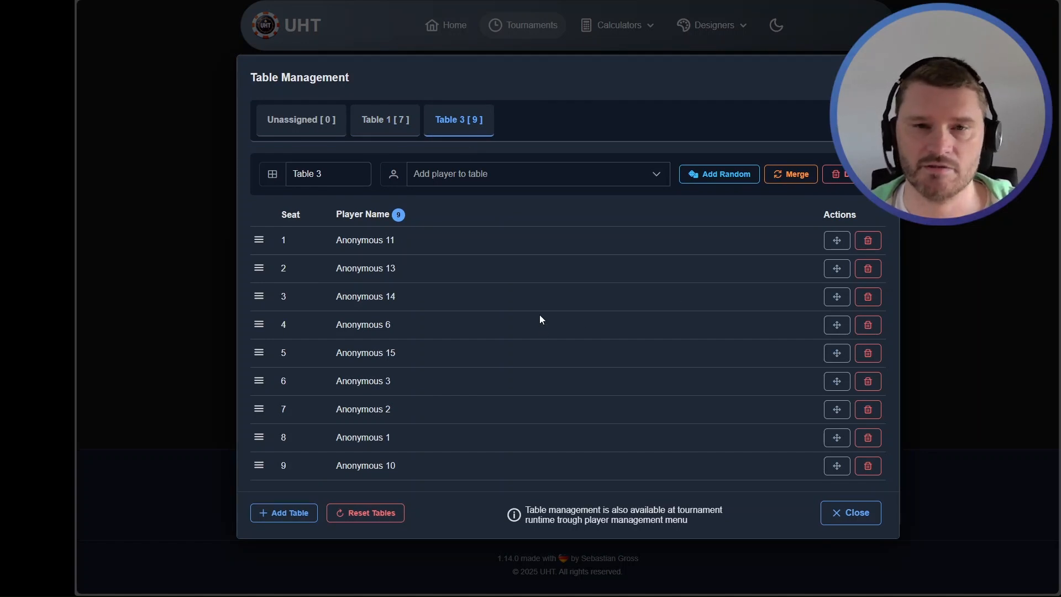
# Step: Close table management, review the preregistered players and save the preregistration
pyautogui.click(846, 513)
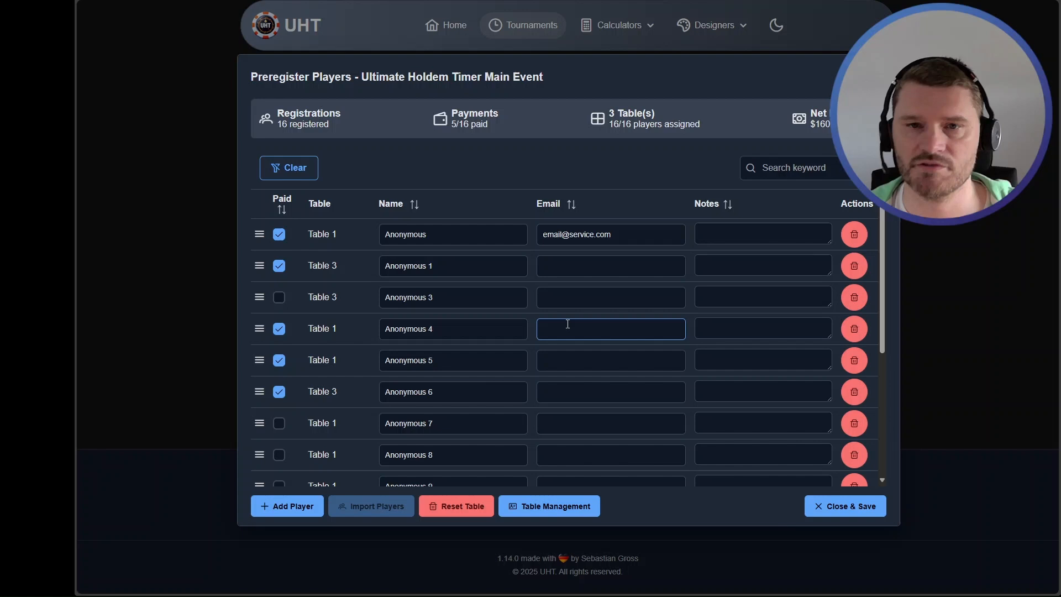
pyautogui.scroll(-5, 568, 324)
pyautogui.click(845, 507)
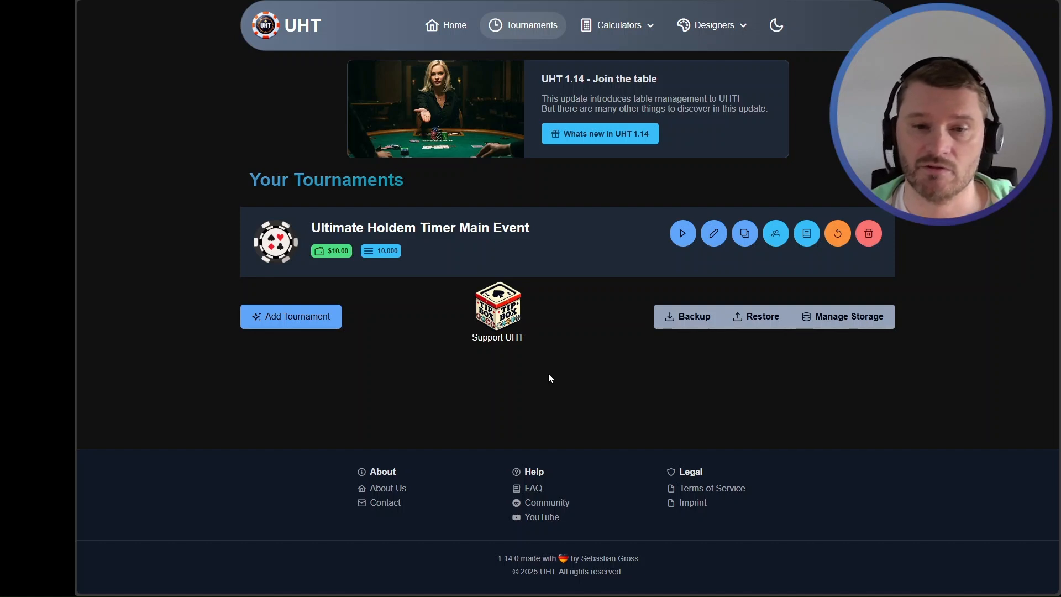
# Step: Launch the Ultimate Holdem Timer Main Event and open its player management
pyautogui.click(684, 234)
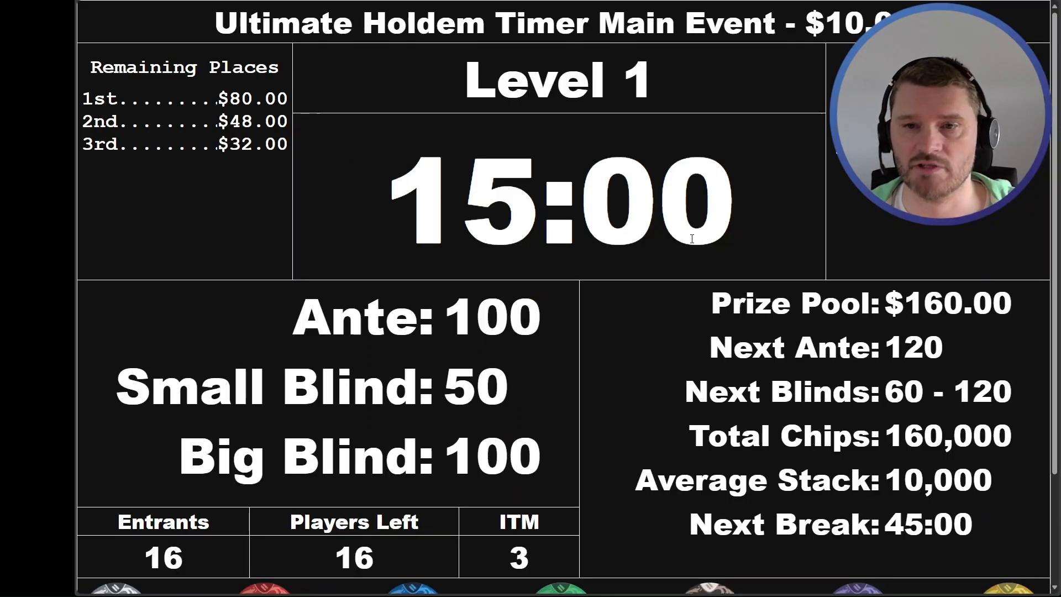
pyautogui.scroll(-3, 564, 239)
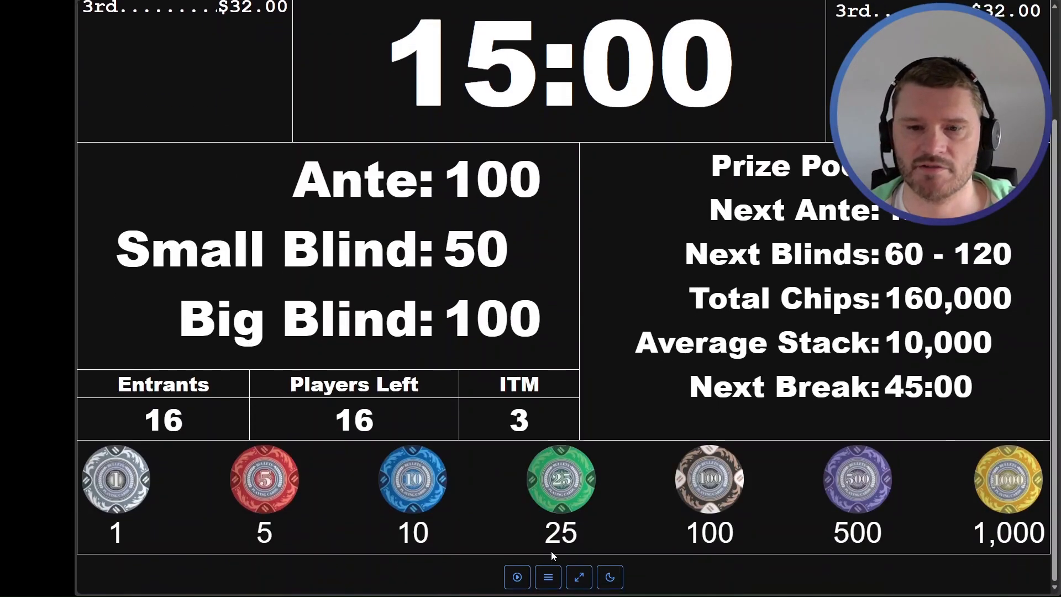
pyautogui.click(548, 577)
pyautogui.click(139, 546)
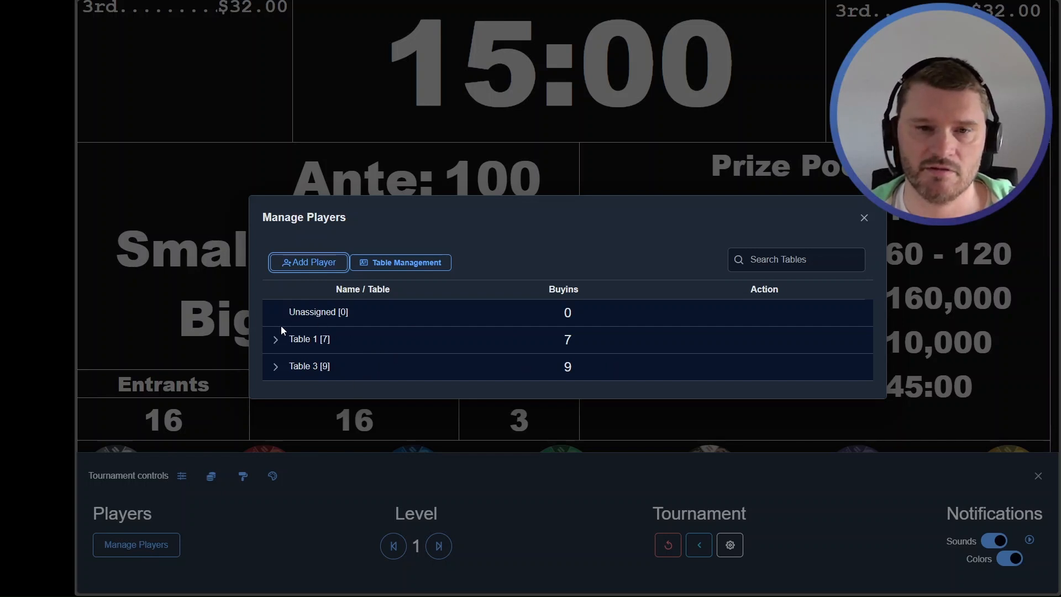
# Step: Examine which players are listed under Table 1 and Table 3 in the running tournament
pyautogui.click(275, 340)
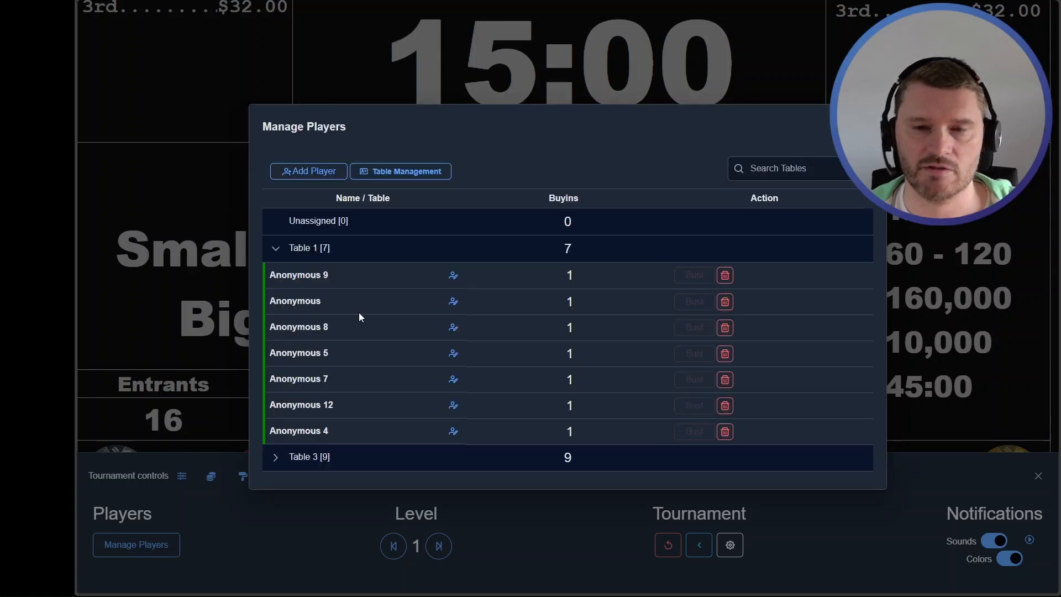
pyautogui.click(275, 248)
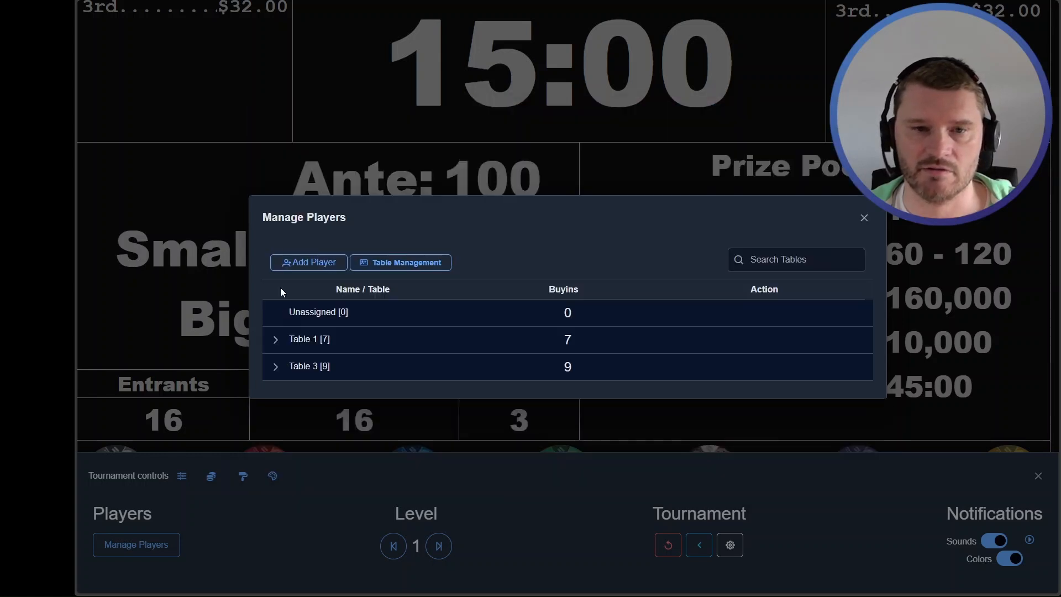
pyautogui.click(275, 367)
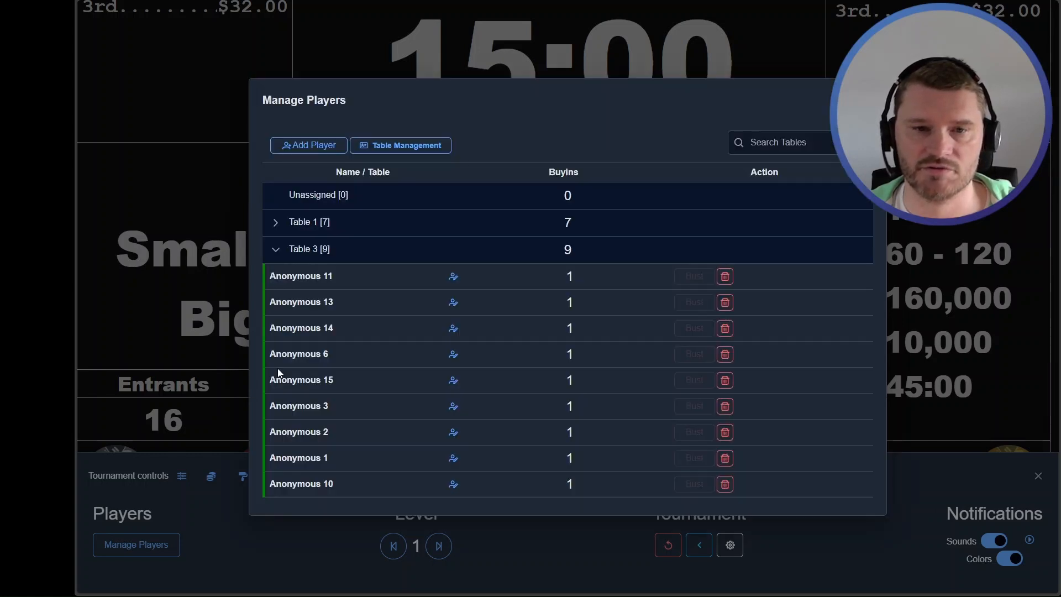
pyautogui.click(275, 222)
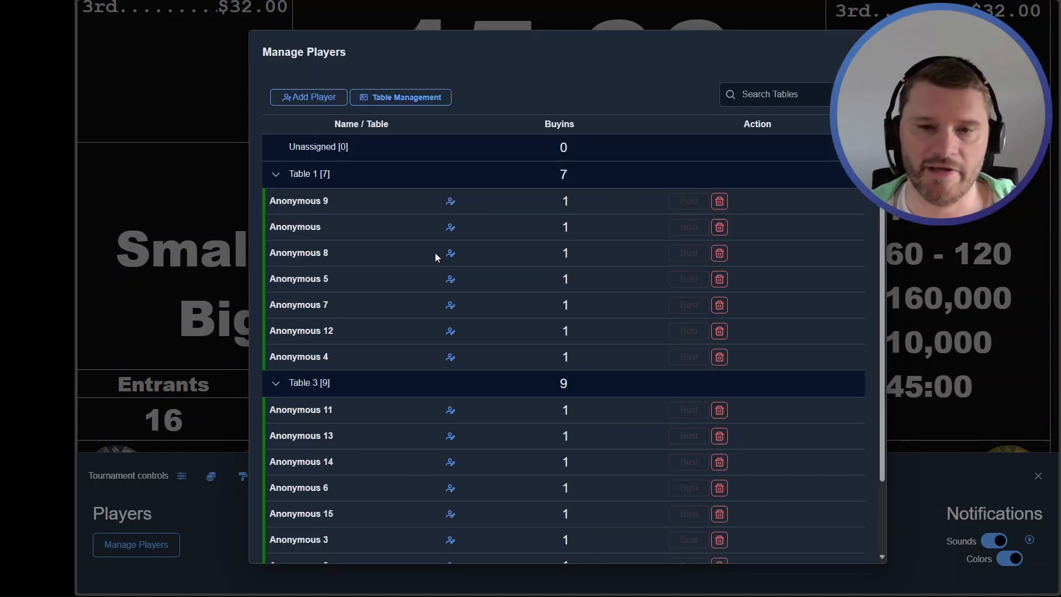
pyautogui.scroll(-2, 439, 255)
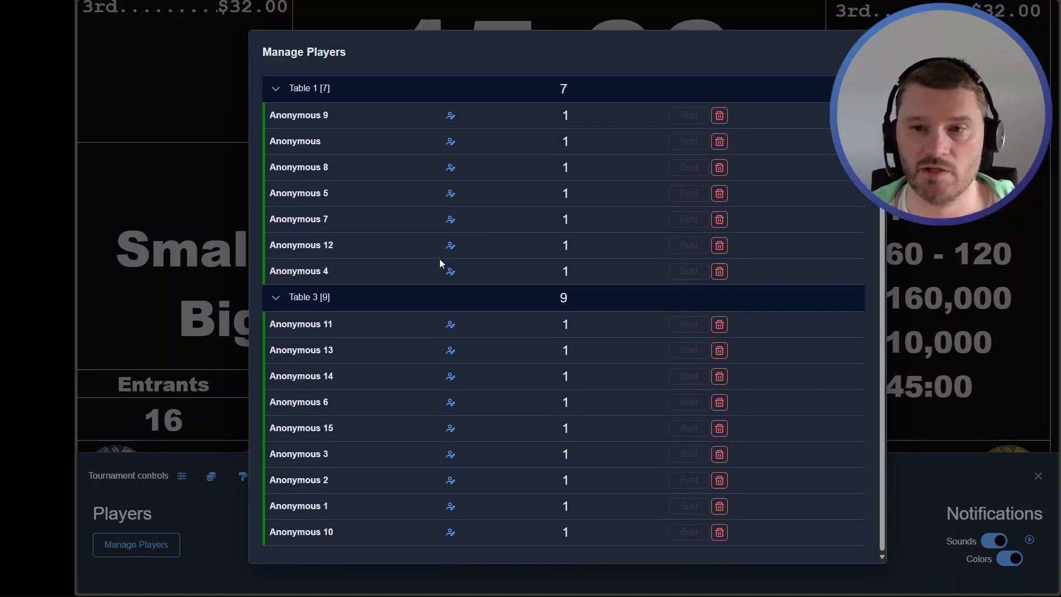
pyautogui.scroll(2, 439, 259)
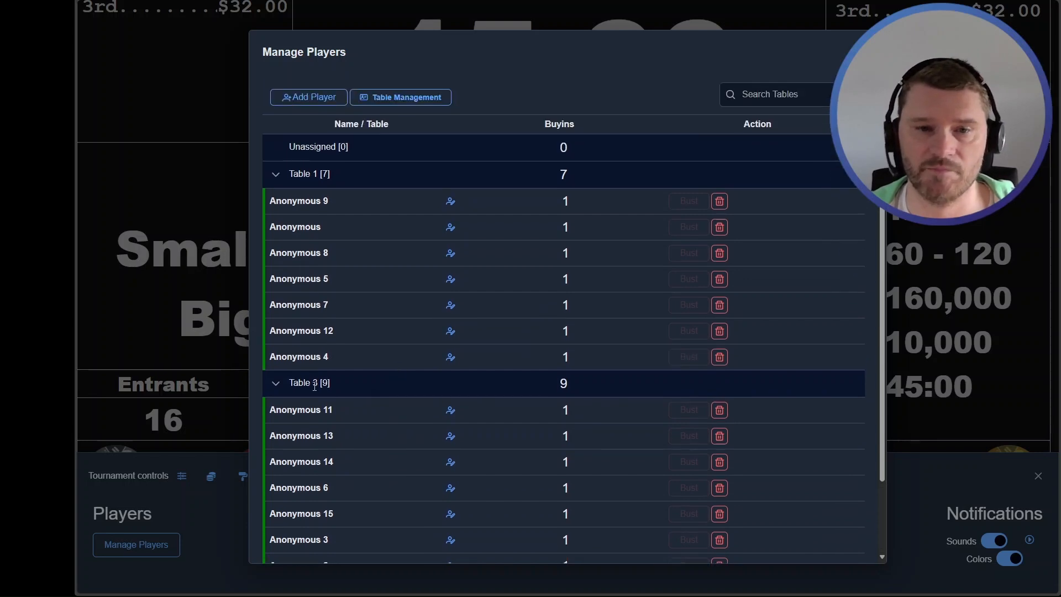
pyautogui.click(276, 382)
# Step: Replace the name of the second player at Table 1, Anonymous, with the player's first name and save it
pyautogui.click(452, 302)
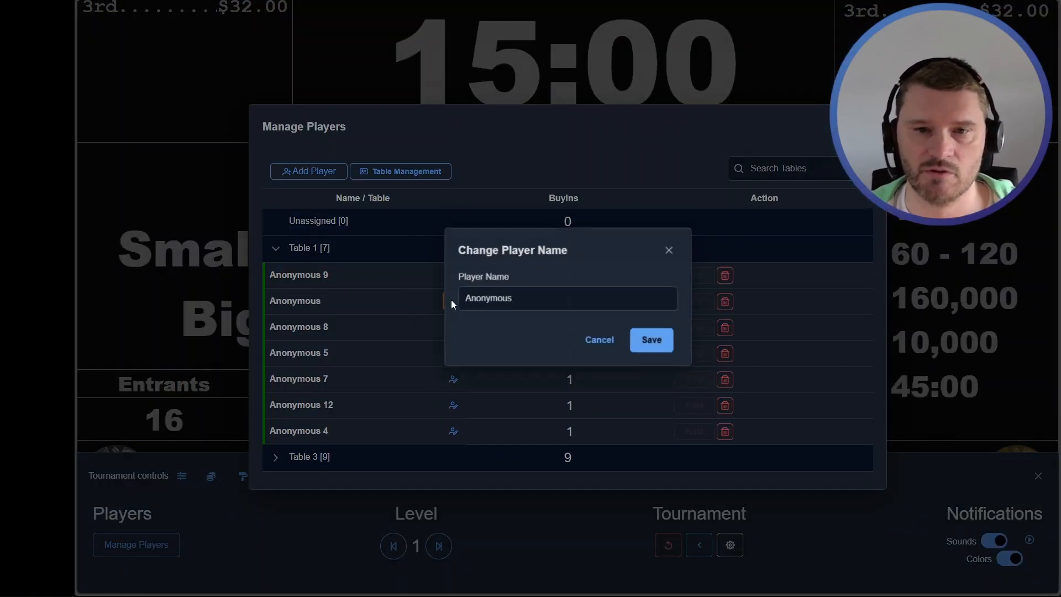
pyautogui.moveTo(537, 298); pyautogui.dragTo(452, 297)
pyautogui.write('robin')
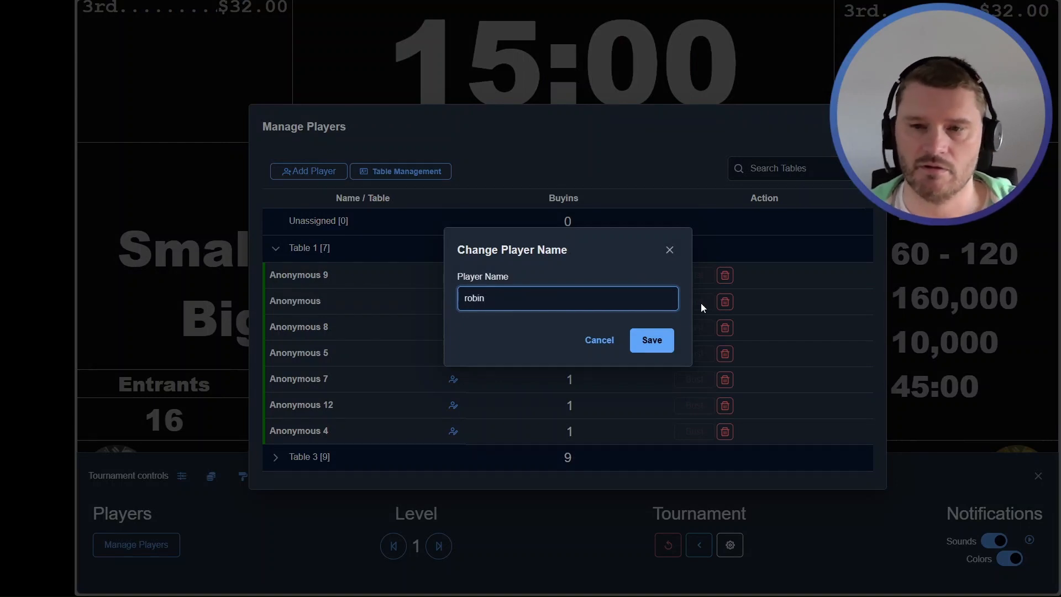
pyautogui.click(648, 342)
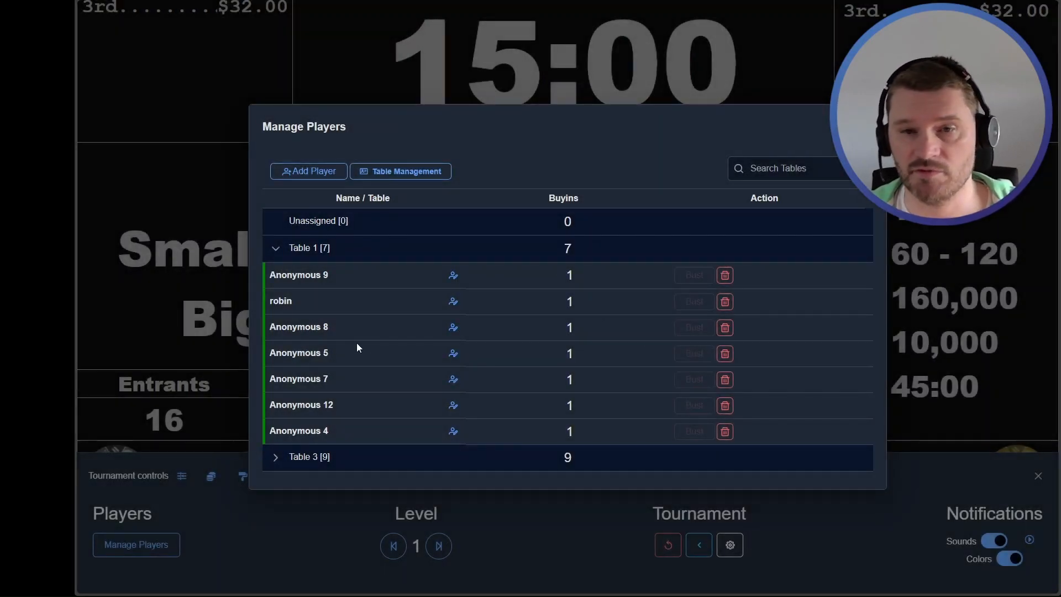
# Step: Open table management in the running tournament and check the seat order of Table 1 and Table 3
pyautogui.click(400, 172)
pyautogui.click(381, 235)
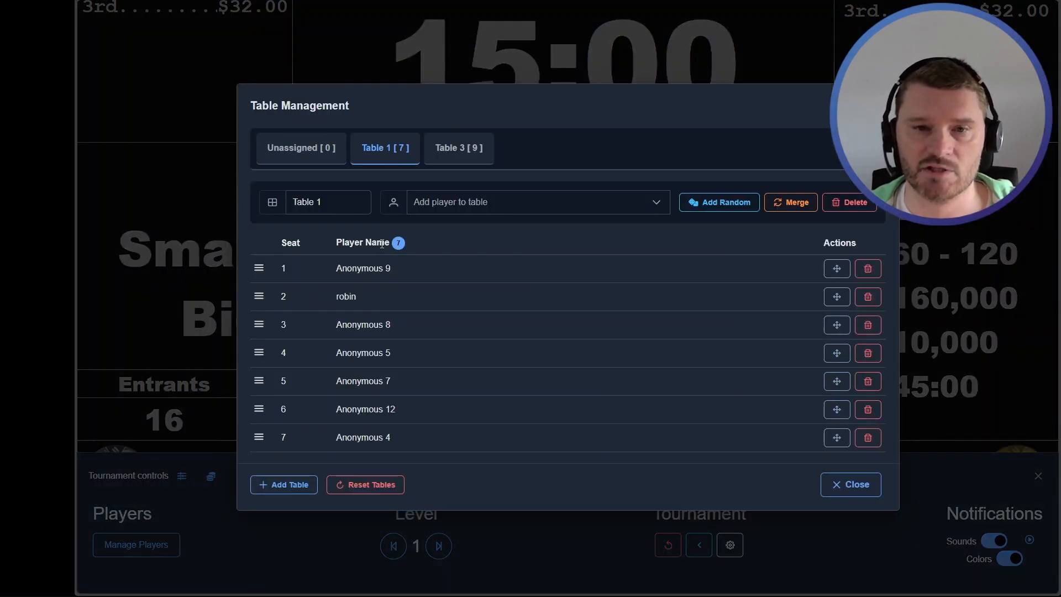
pyautogui.click(452, 160)
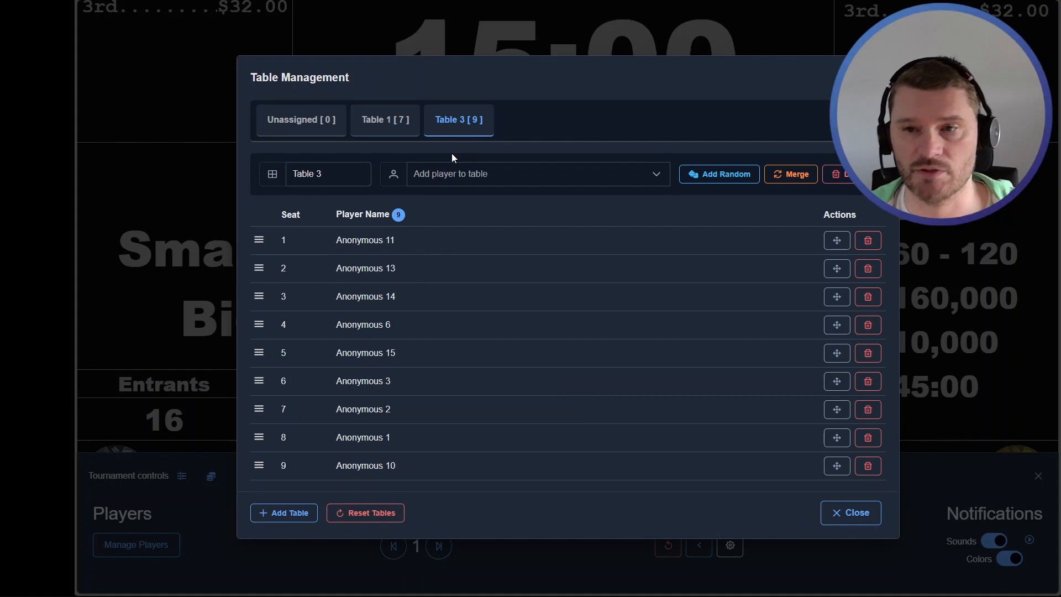
# Step: Check the players seated at Table 1 and the unassigned list, and close table management
pyautogui.click(385, 148)
pyautogui.click(308, 145)
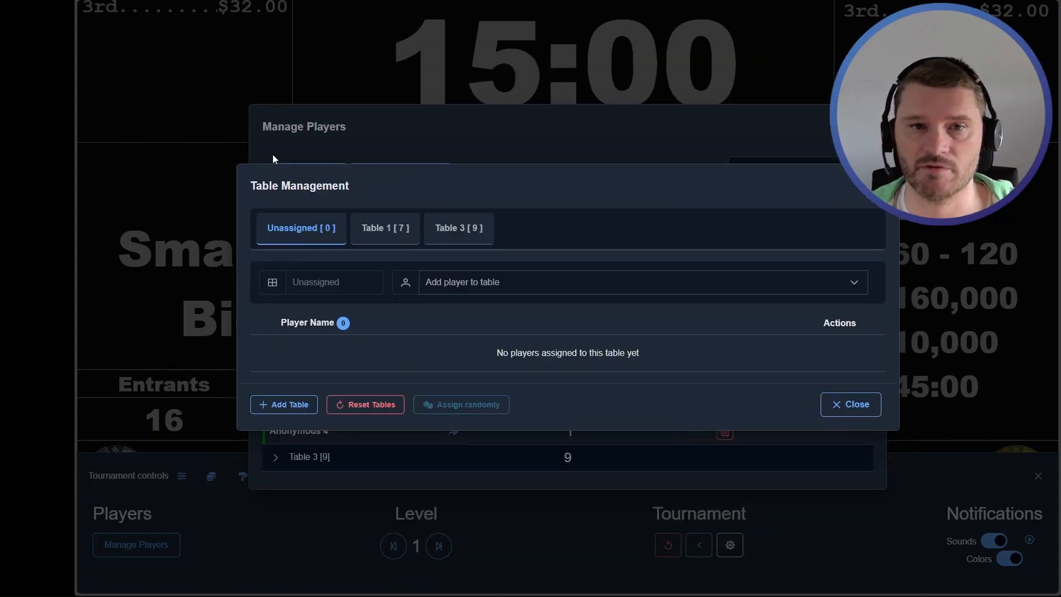
pyautogui.click(851, 405)
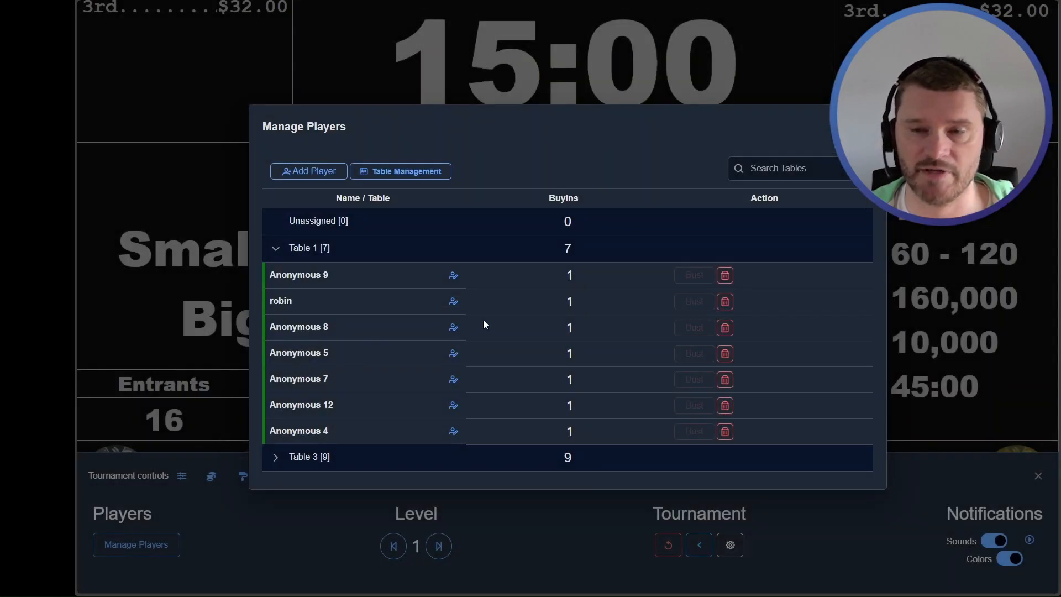
# Step: Start the tournament clock and reopen player management
pyautogui.click(995, 267)
pyautogui.click(518, 577)
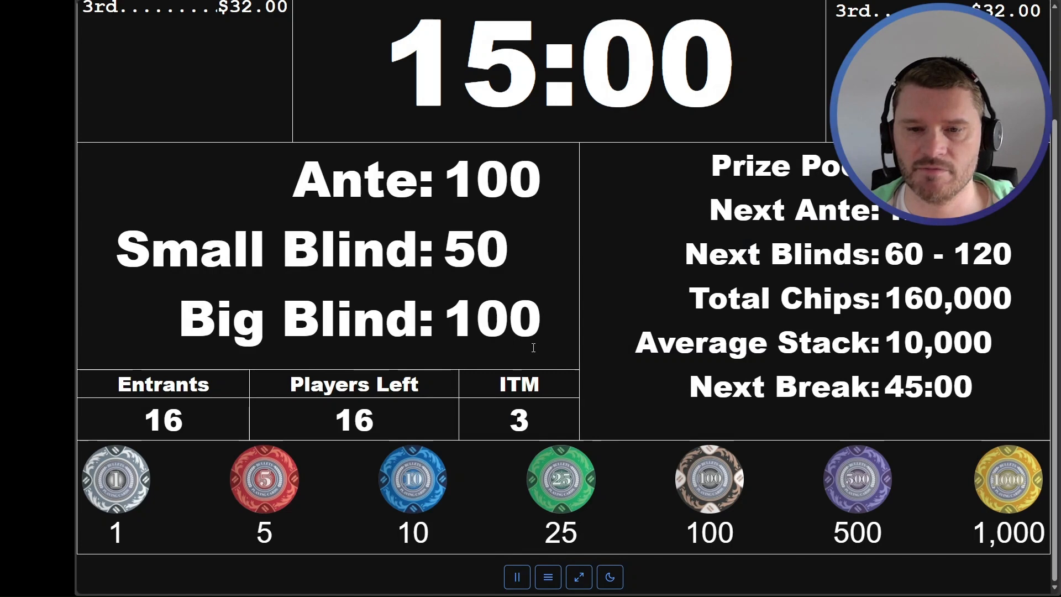
pyautogui.click(548, 577)
pyautogui.click(150, 546)
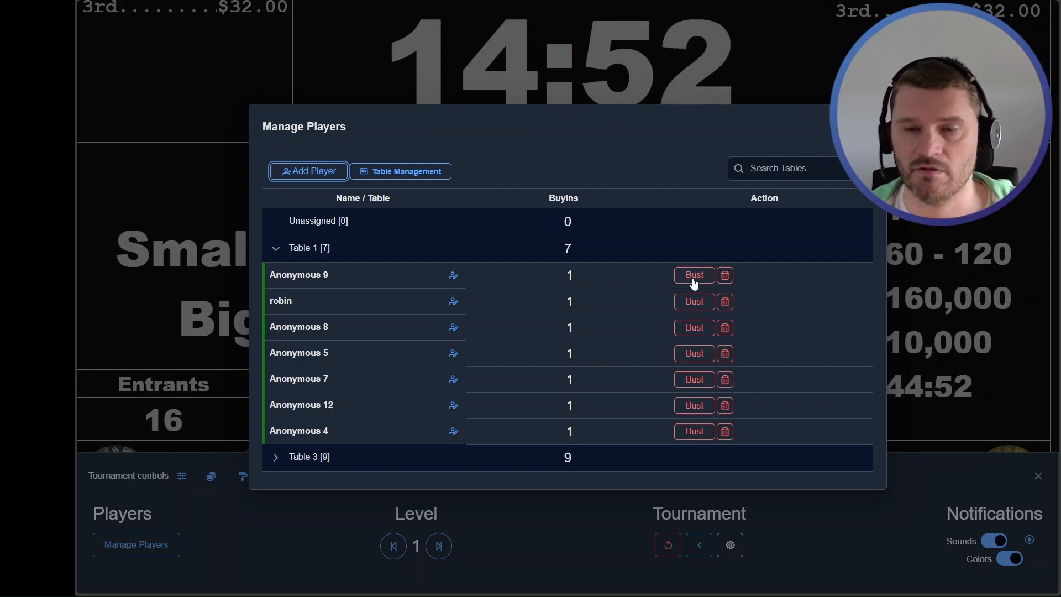
# Step: Bust players Anonymous 8, Anonymous 7 and Anonymous 12 at Table 1
pyautogui.click(691, 331)
pyautogui.click(691, 334)
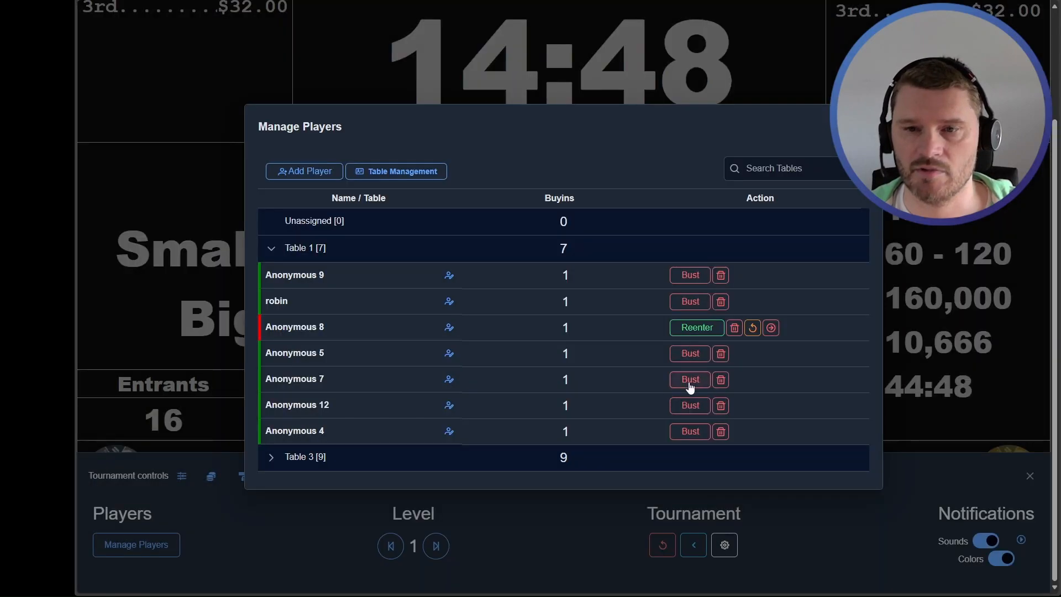
pyautogui.click(690, 379)
pyautogui.click(688, 339)
pyautogui.click(691, 406)
pyautogui.click(691, 339)
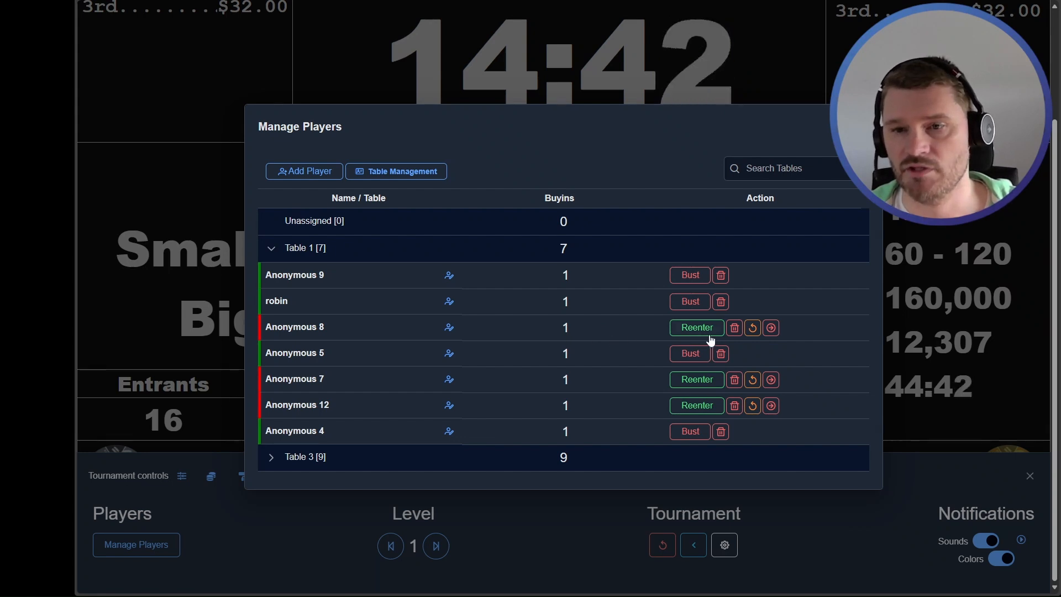
# Step: Undo the bust of Anonymous 8 and bust the player again, repeating this a second time
pyautogui.click(752, 328)
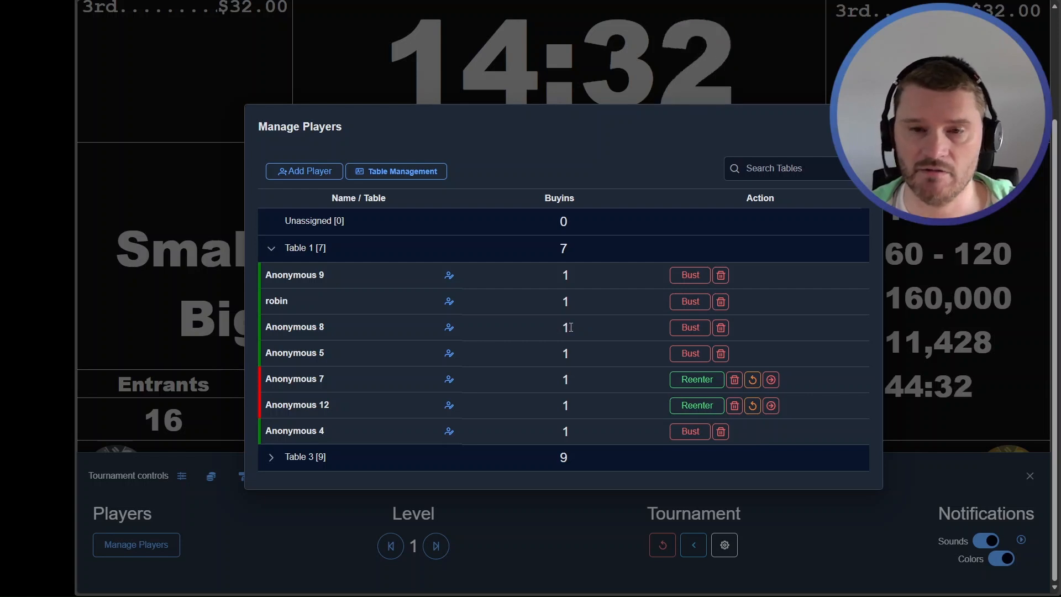
pyautogui.click(693, 329)
pyautogui.click(695, 332)
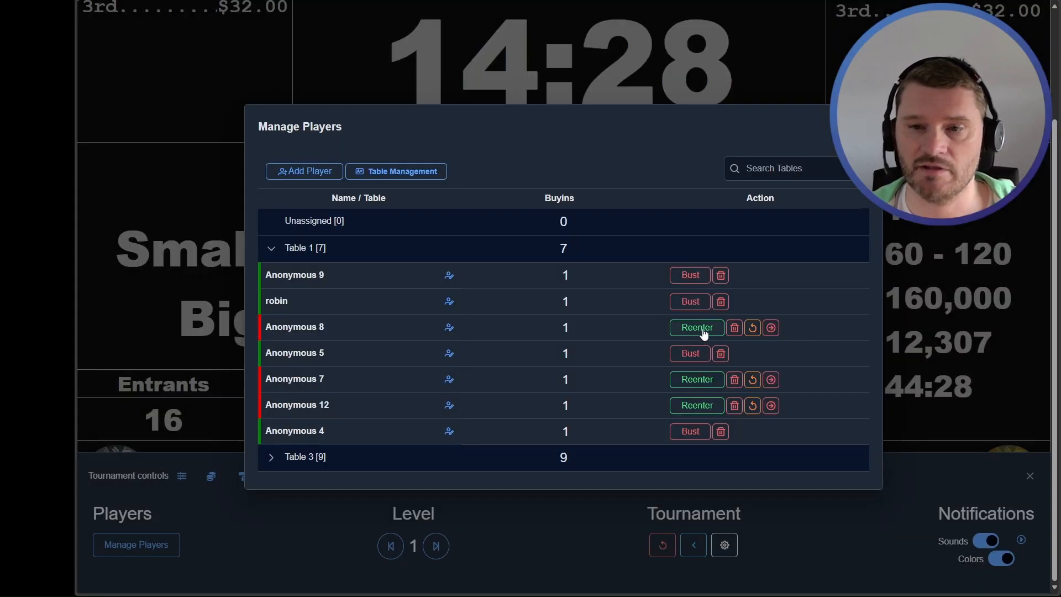
pyautogui.click(752, 327)
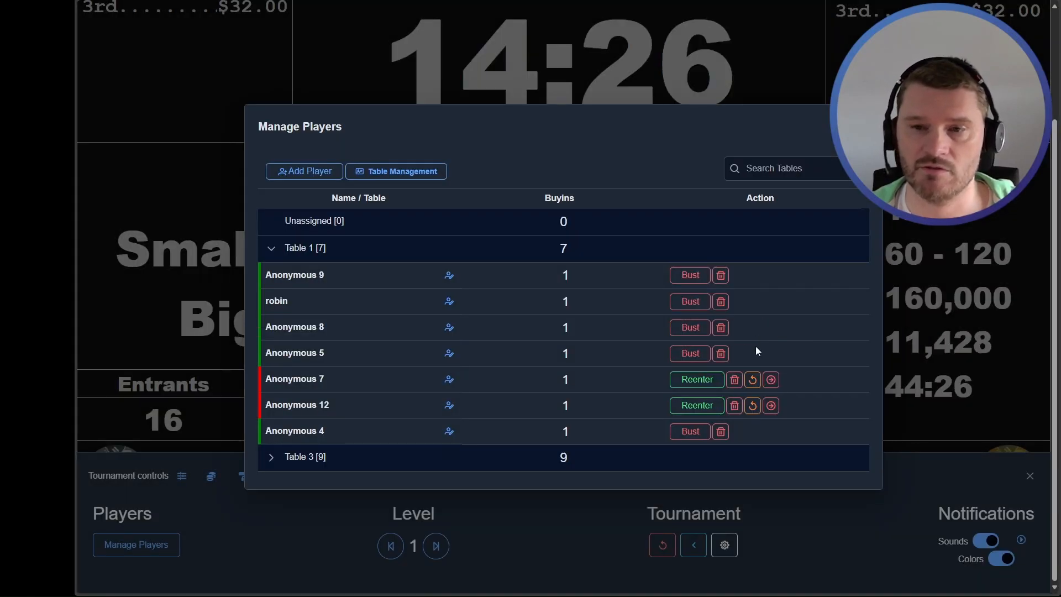
pyautogui.click(691, 330)
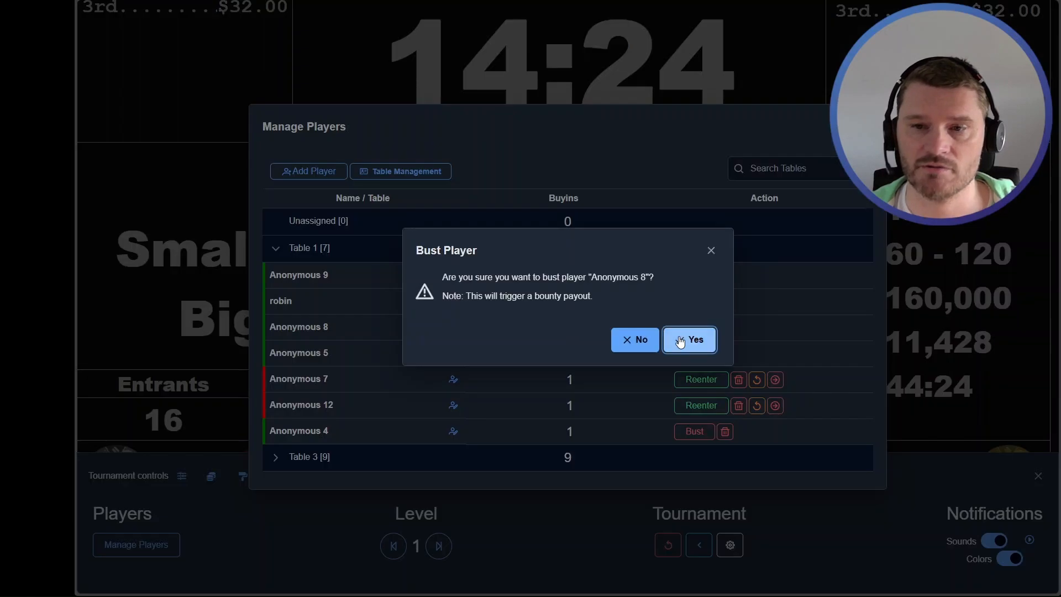
pyautogui.click(690, 340)
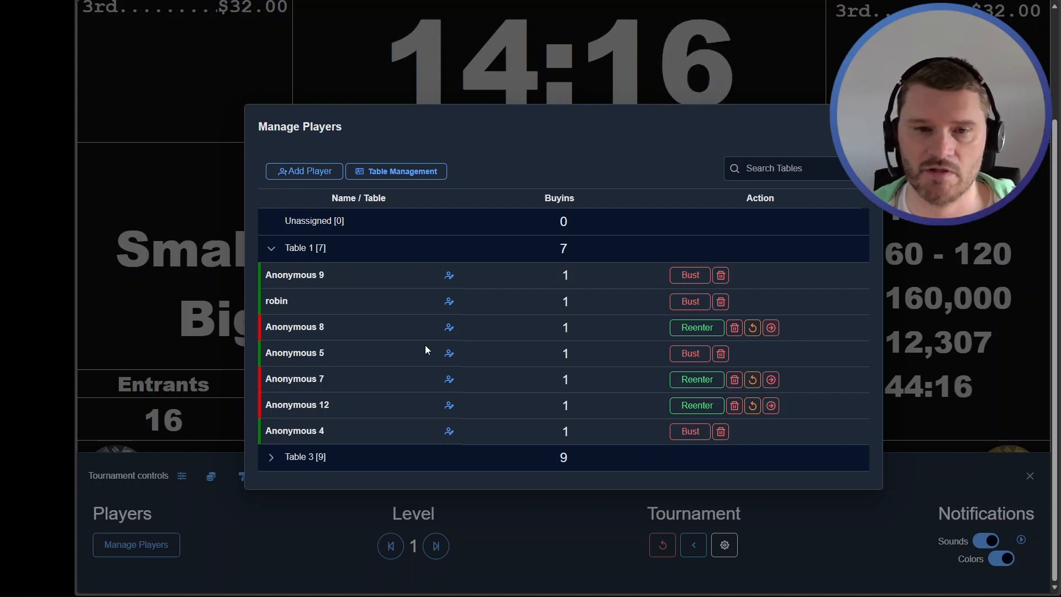
# Step: Move the busted players Anonymous 8, Anonymous 7 and Anonymous 12 from Table 1 to Unassigned
pyautogui.moveTo(347, 327); pyautogui.dragTo(266, 327)
pyautogui.click(332, 327)
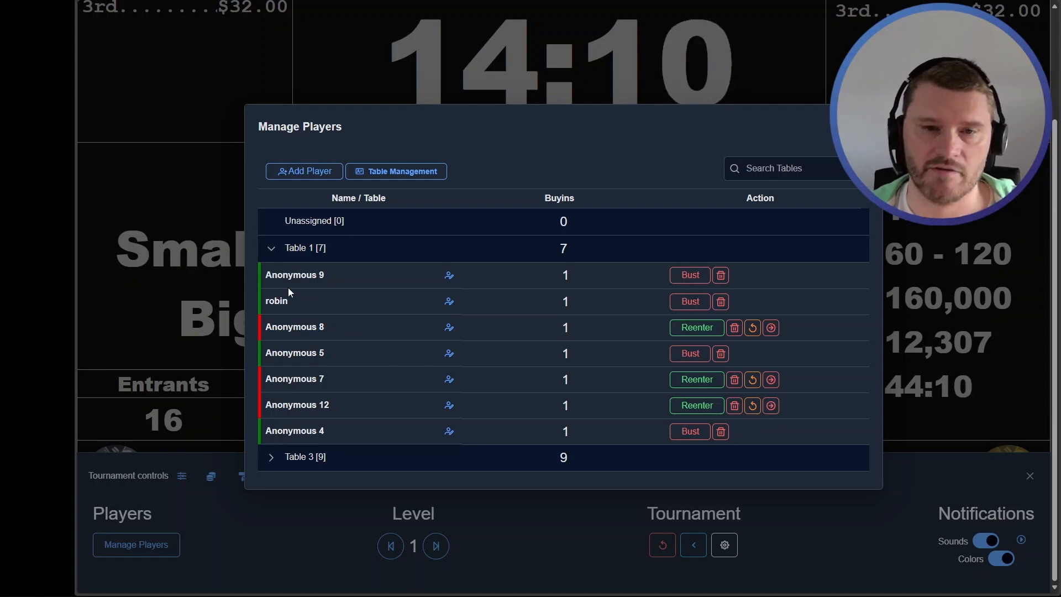
pyautogui.click(771, 328)
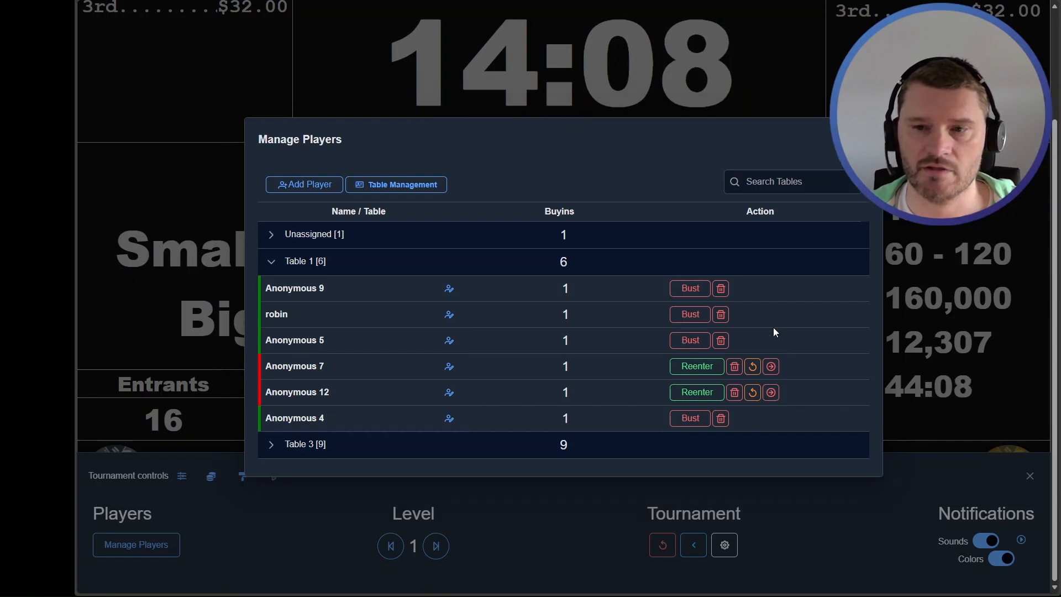
pyautogui.click(773, 369)
pyautogui.click(772, 380)
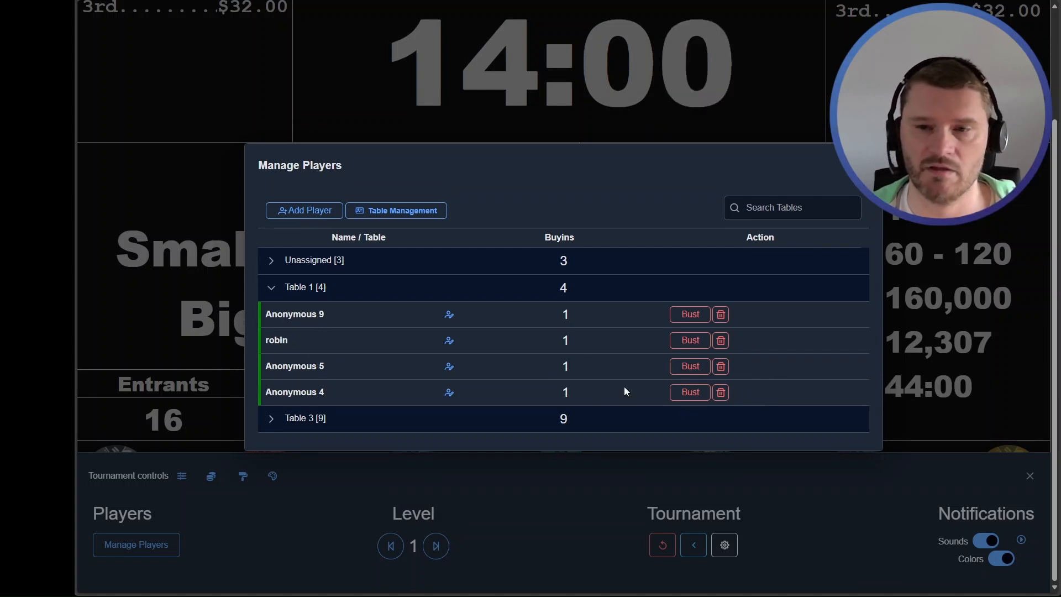
# Step: Expand the unassigned players and re-enter Anonymous 7 into the tournament
pyautogui.click(268, 265)
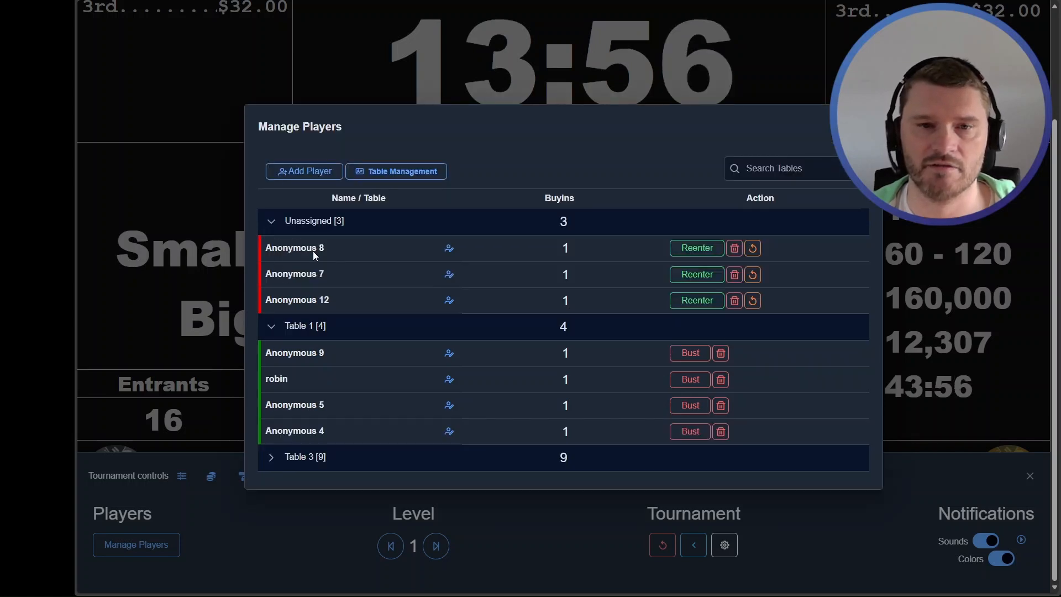
pyautogui.click(692, 276)
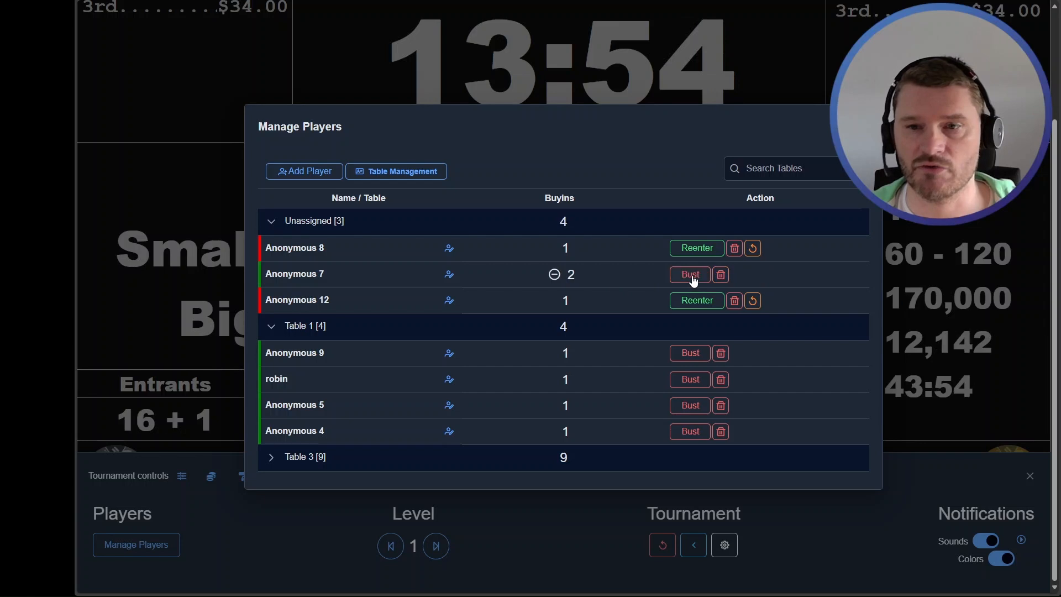
pyautogui.click(383, 171)
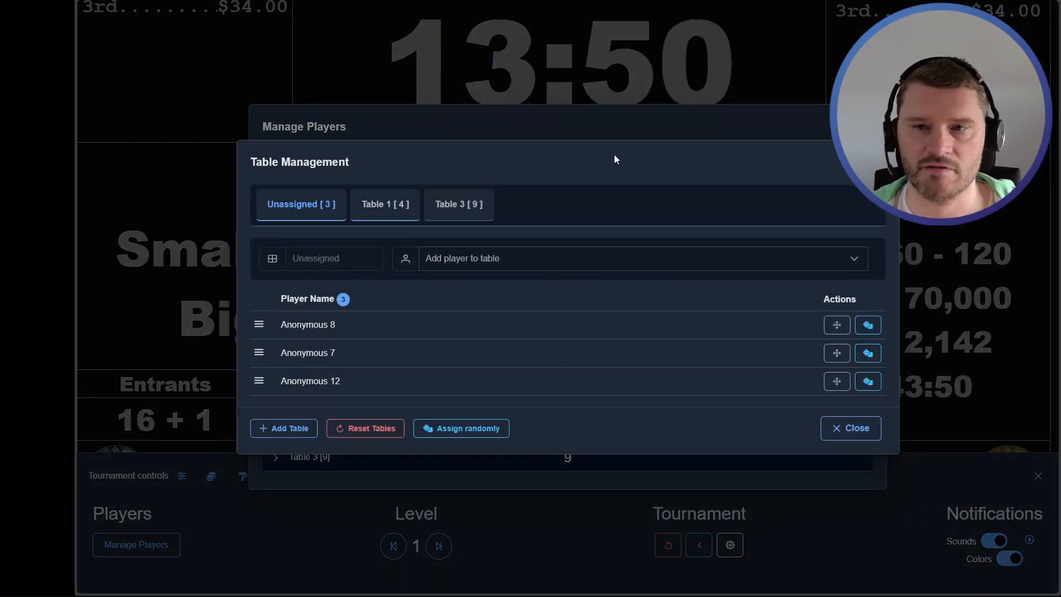
pyautogui.click(877, 162)
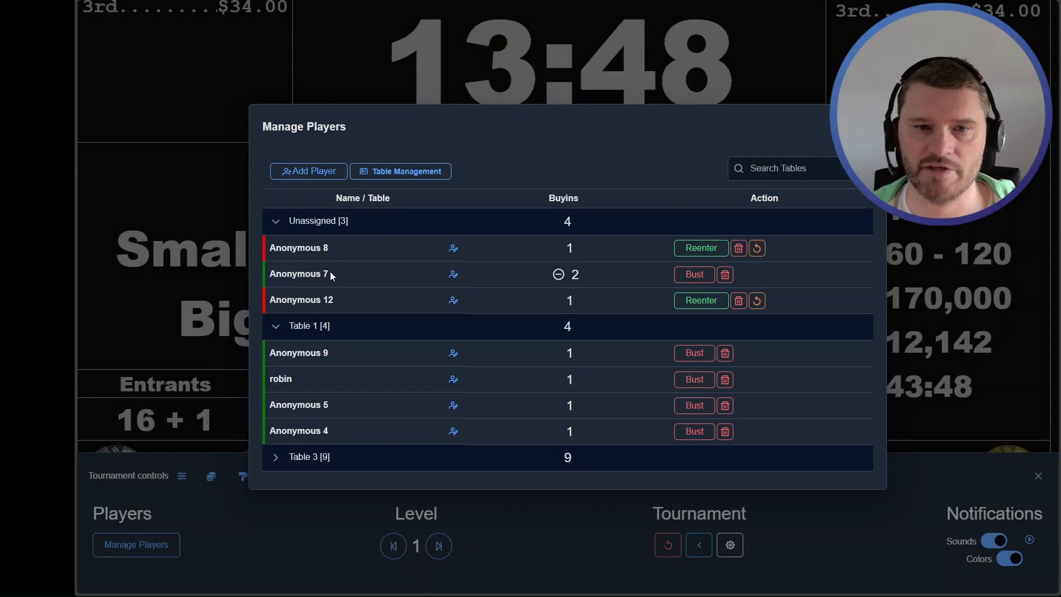
# Step: Move the unassigned player Anonymous 7 to Table 1 in table management and return to player management
pyautogui.click(394, 171)
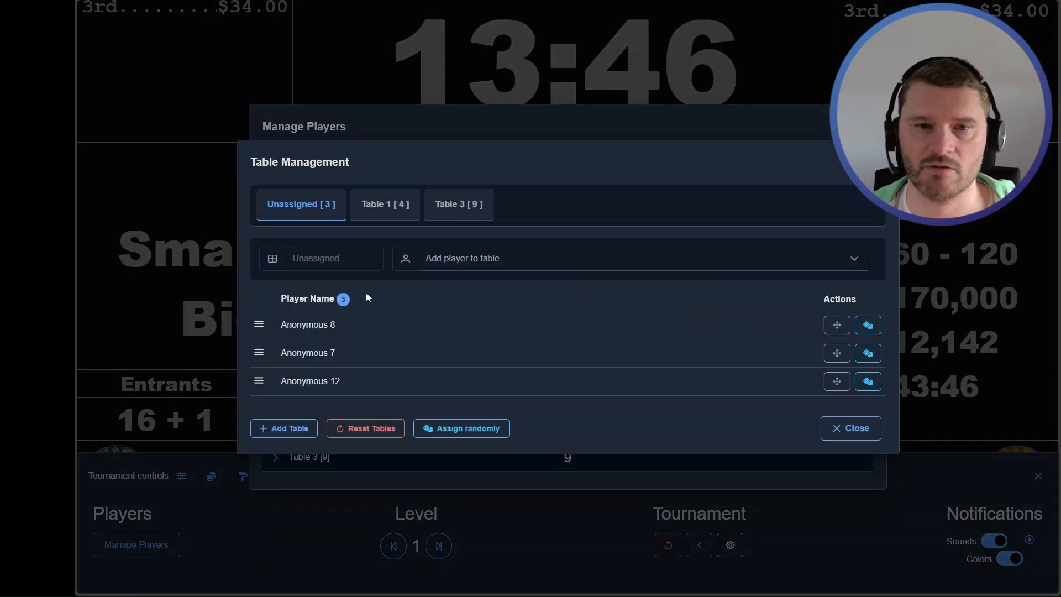
pyautogui.click(868, 356)
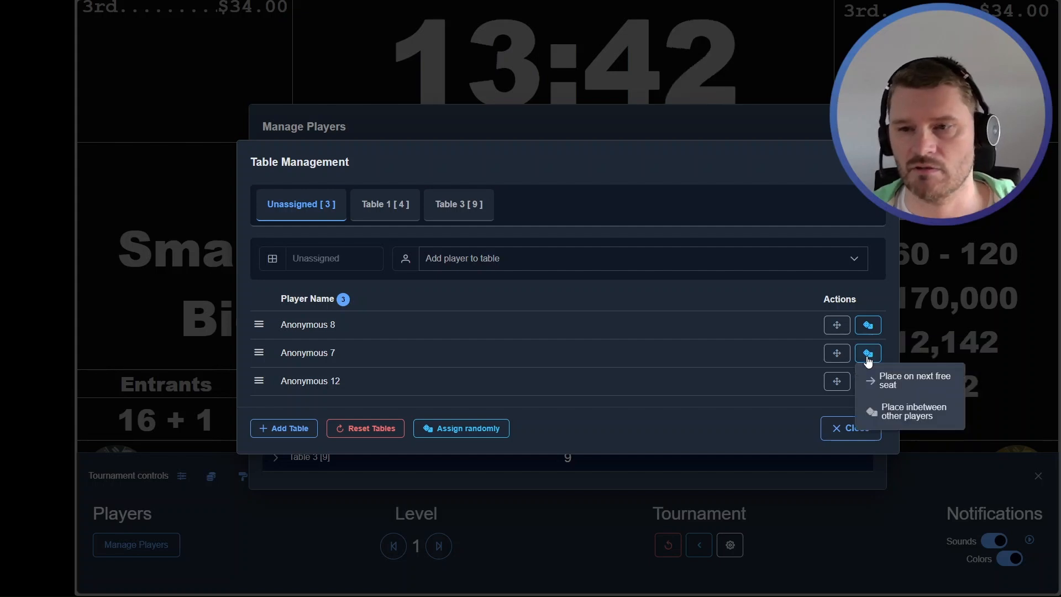
pyautogui.click(837, 353)
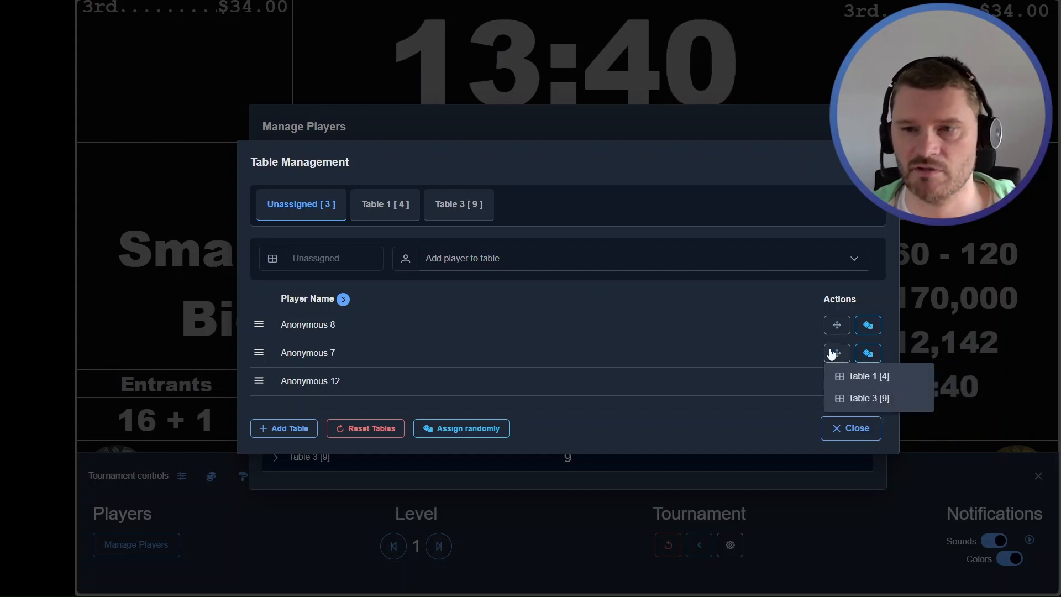
pyautogui.click(869, 381)
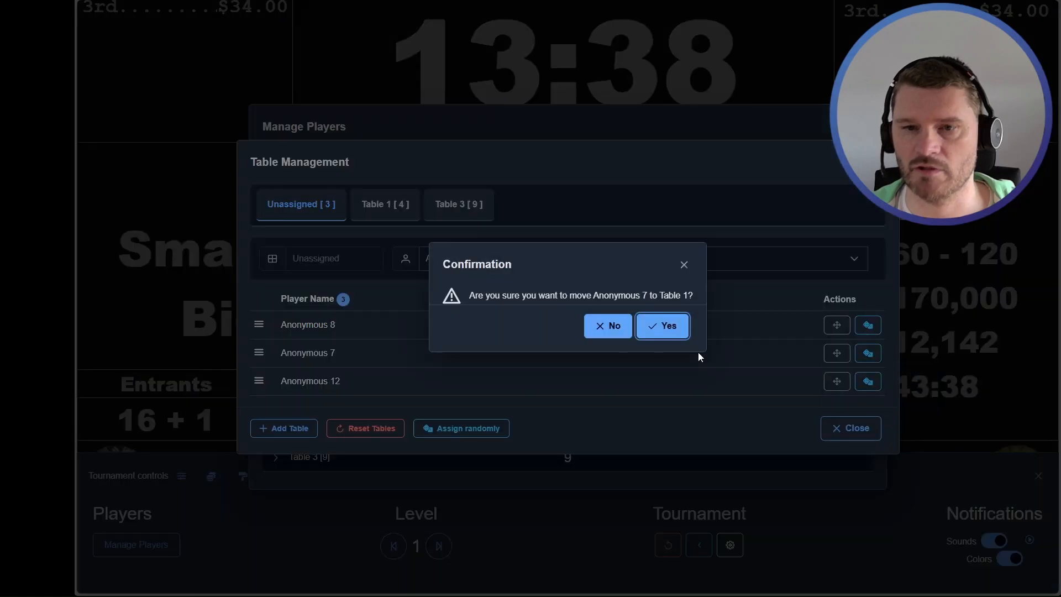
pyautogui.click(652, 325)
pyautogui.click(872, 176)
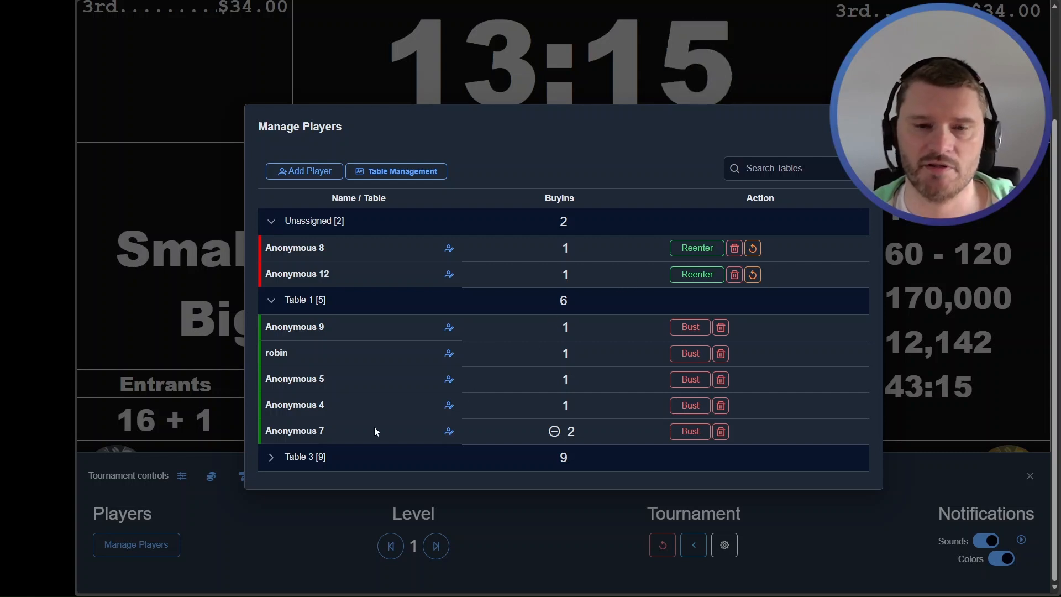
# Step: Expand Table 3 in the player list, search the list for 6, and clear the search again
pyautogui.click(278, 464)
pyautogui.scroll(-2, 430, 376)
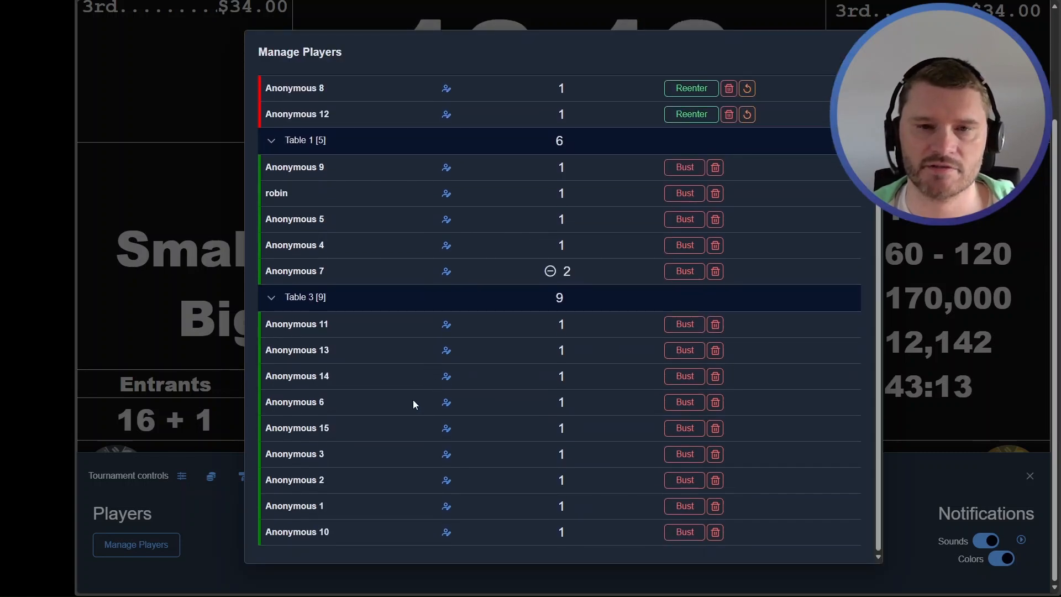
pyautogui.scroll(2, 412, 400)
pyautogui.click(773, 95)
pyautogui.write('6')
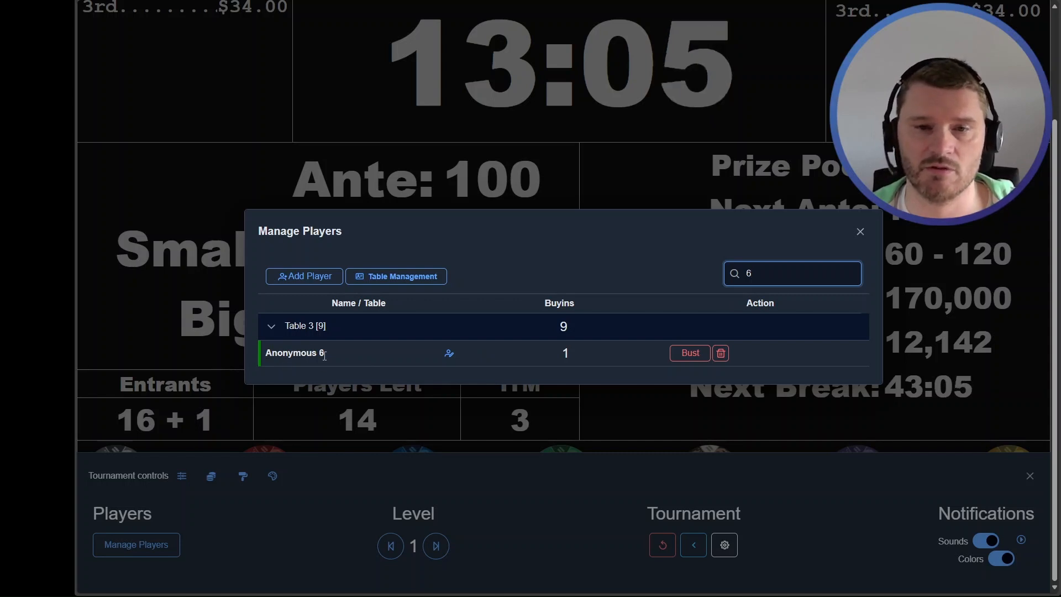
pyautogui.press('BackSpace')
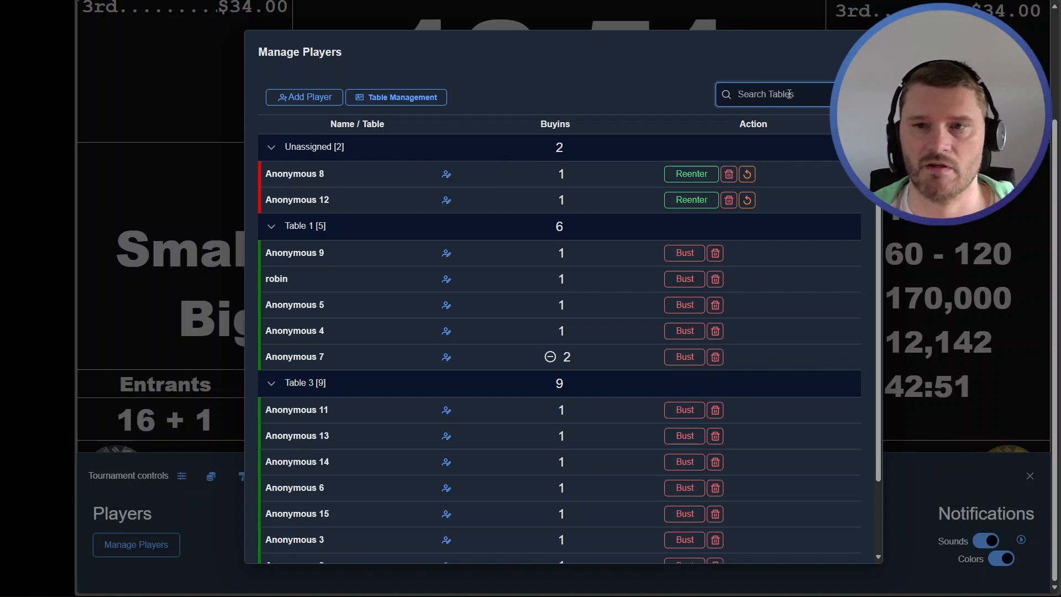
pyautogui.scroll(-2, 459, 288)
pyautogui.scroll(2, 459, 293)
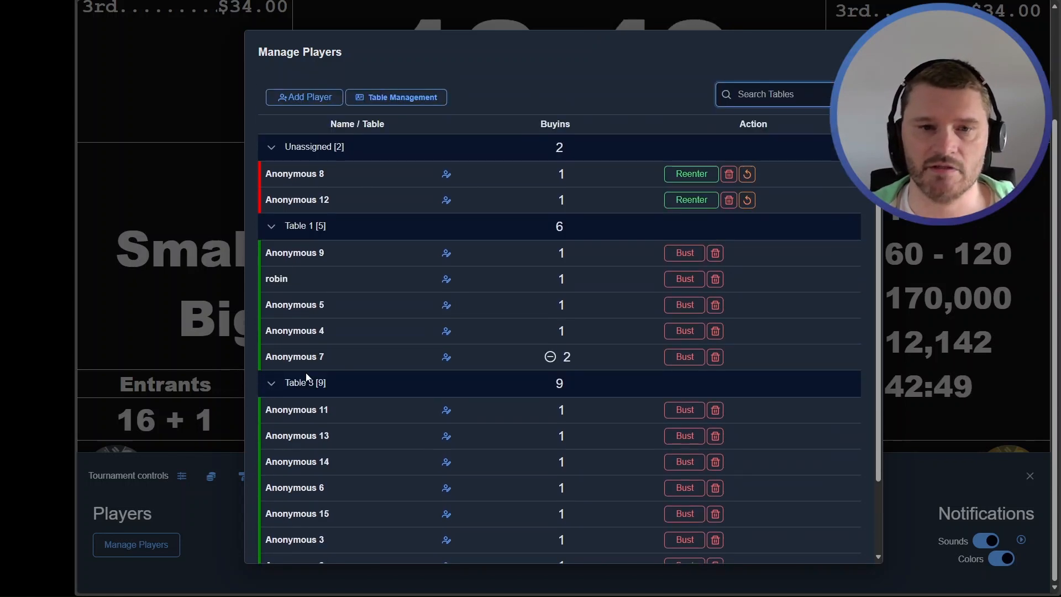
# Step: Collapse all groups in the player list, and expand only Table 1 and Table 3 to view their players
pyautogui.click(270, 381)
pyautogui.click(270, 300)
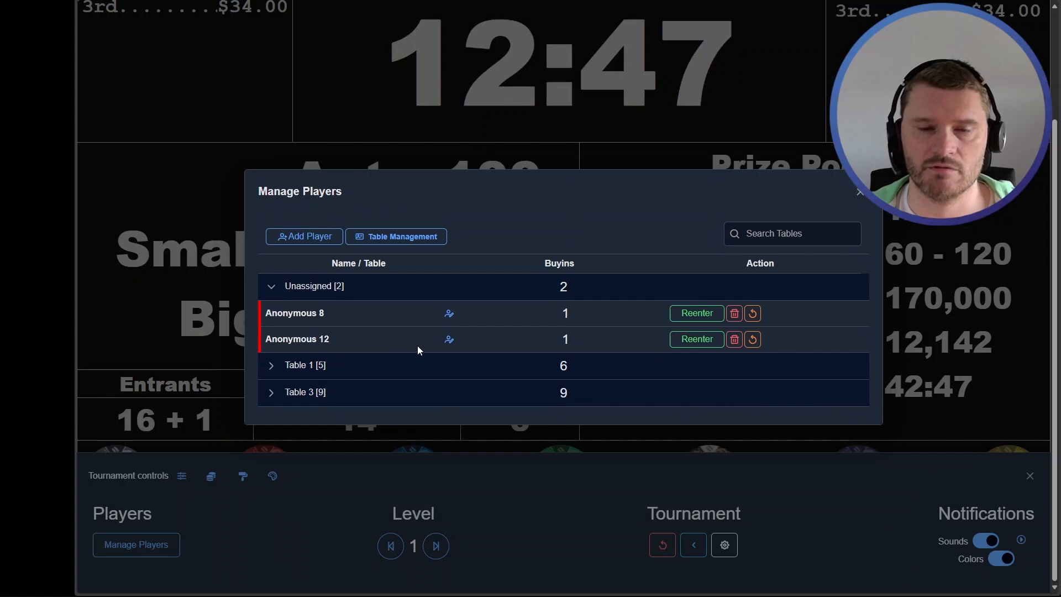
pyautogui.click(270, 286)
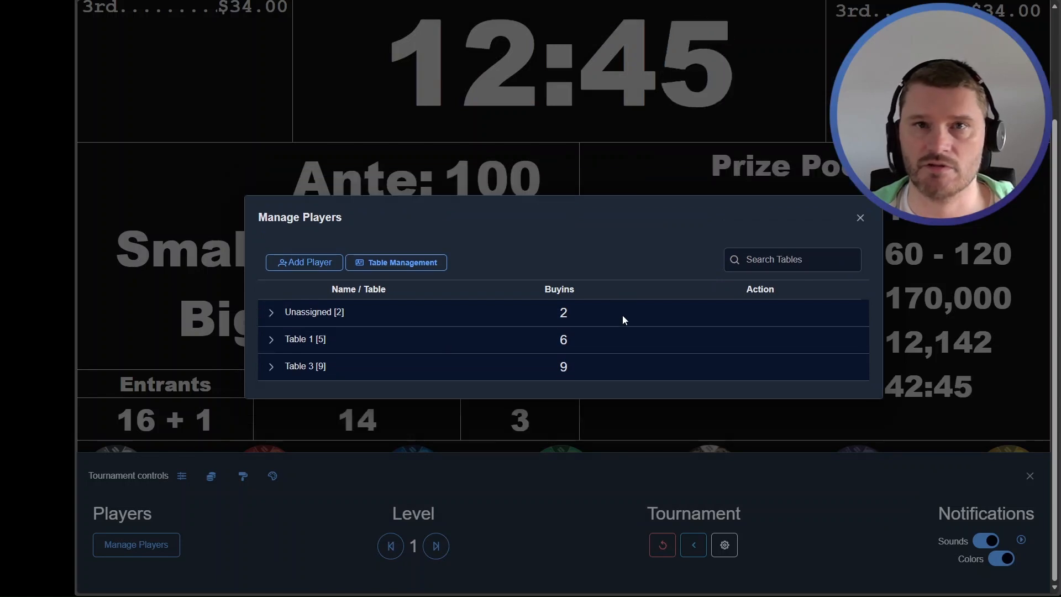
pyautogui.click(271, 338)
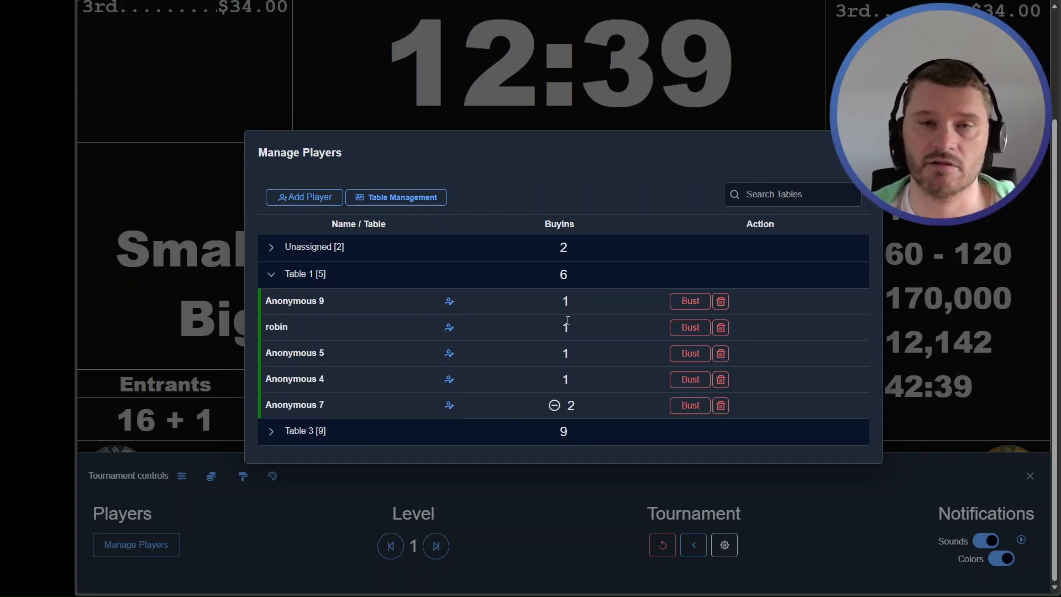
pyautogui.click(271, 431)
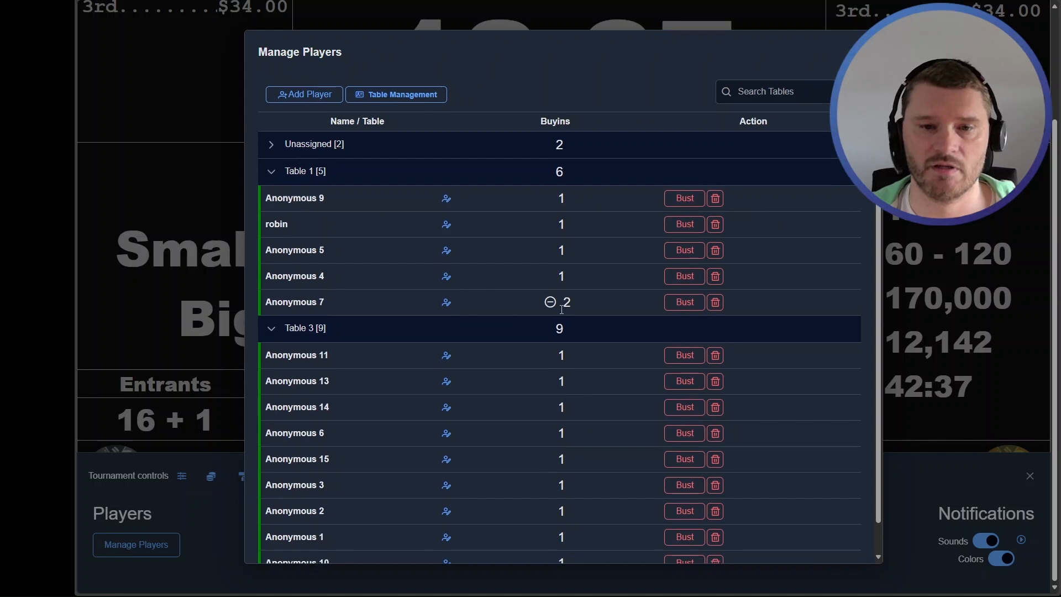